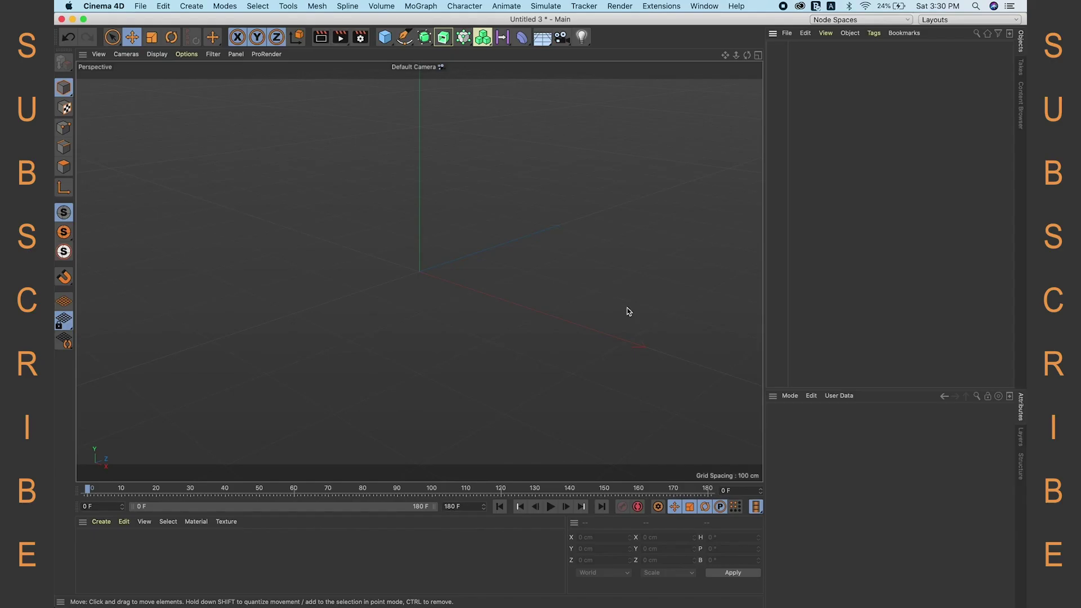
Check in Project Settings that the project runs at 60 FPS, 180 F maximum time.
key("super+d")
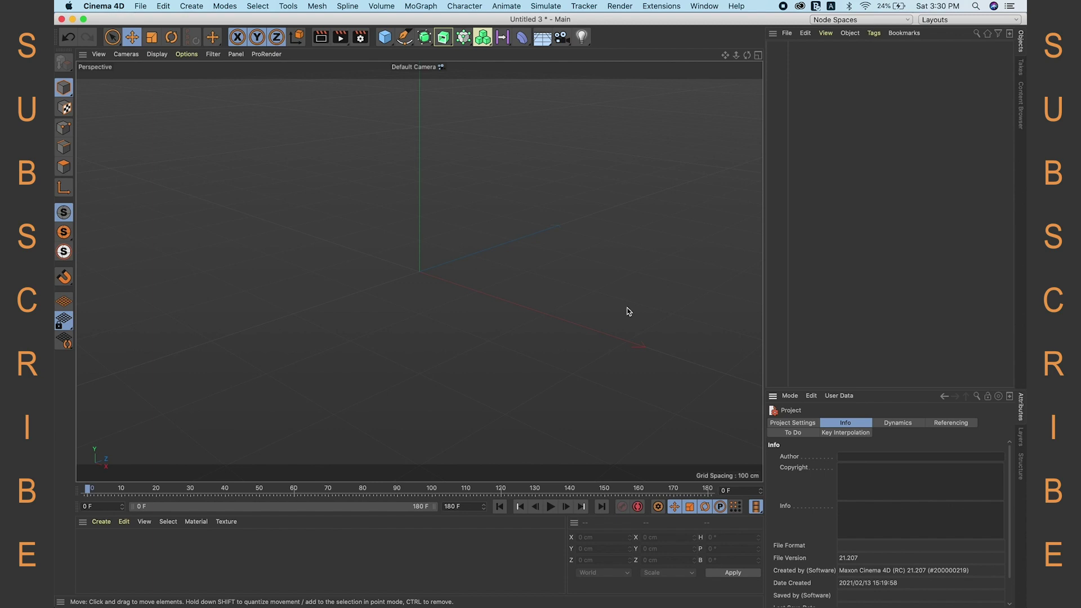
left_click(794, 423)
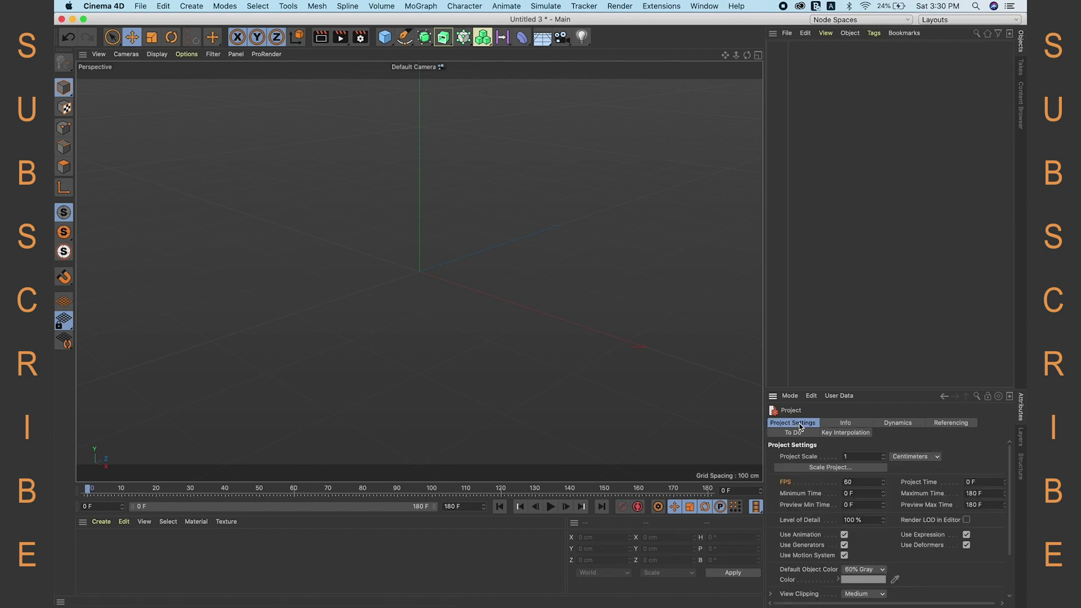
left_click(851, 482)
left_click(810, 367)
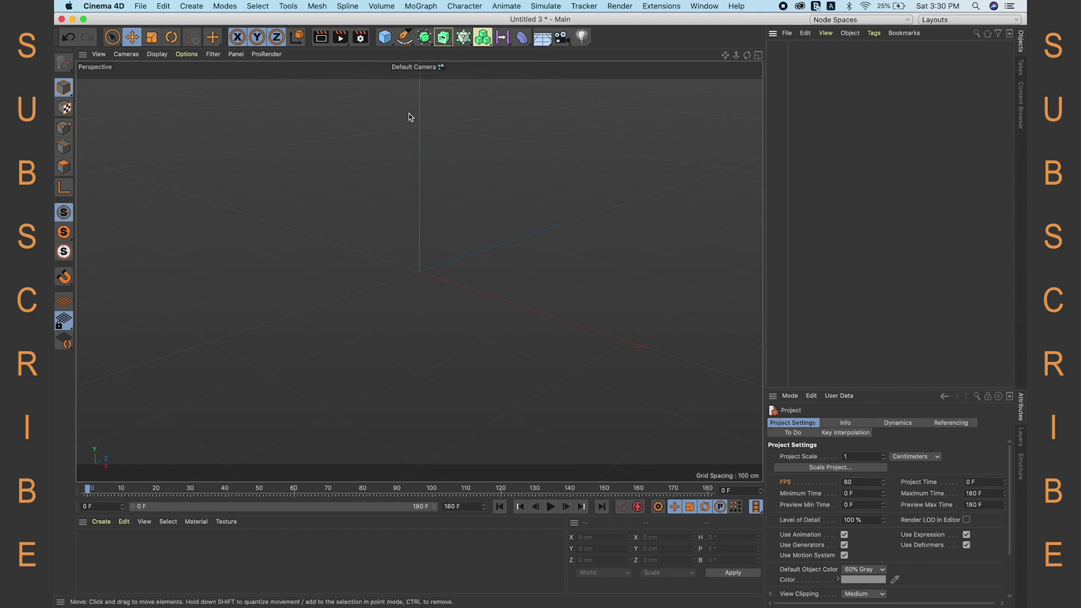
Add a torus and set its ring radius to 185 cm.
left_click(384, 37)
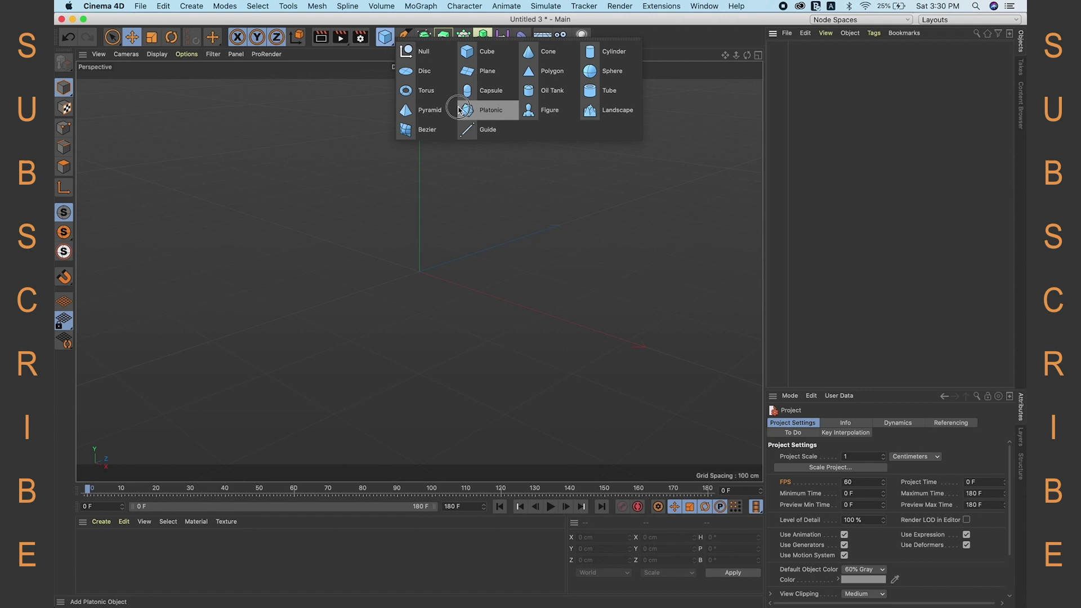
left_click(426, 94)
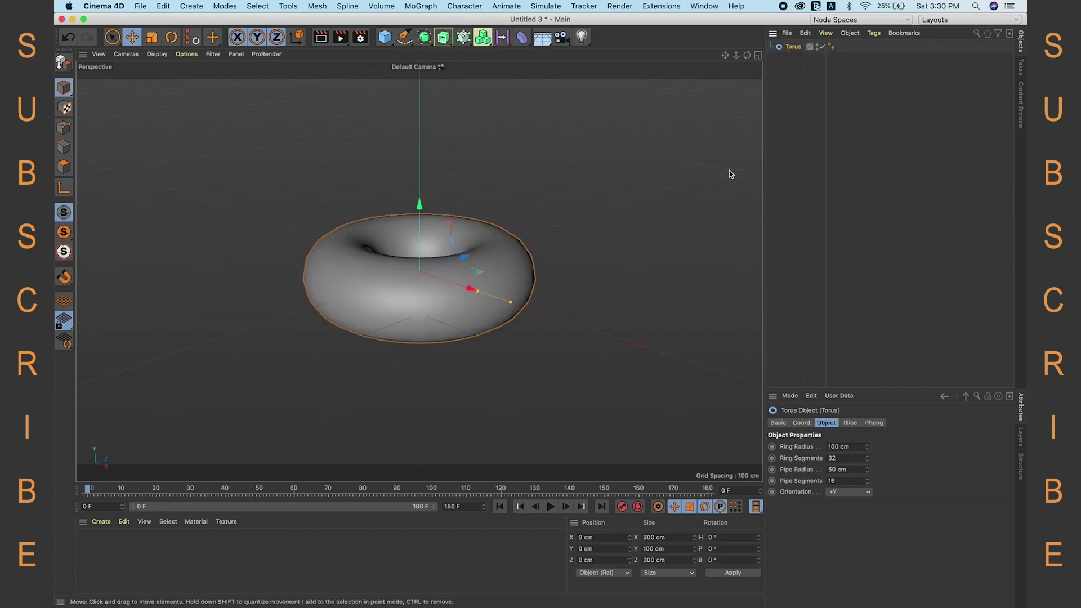
left_click(856, 446)
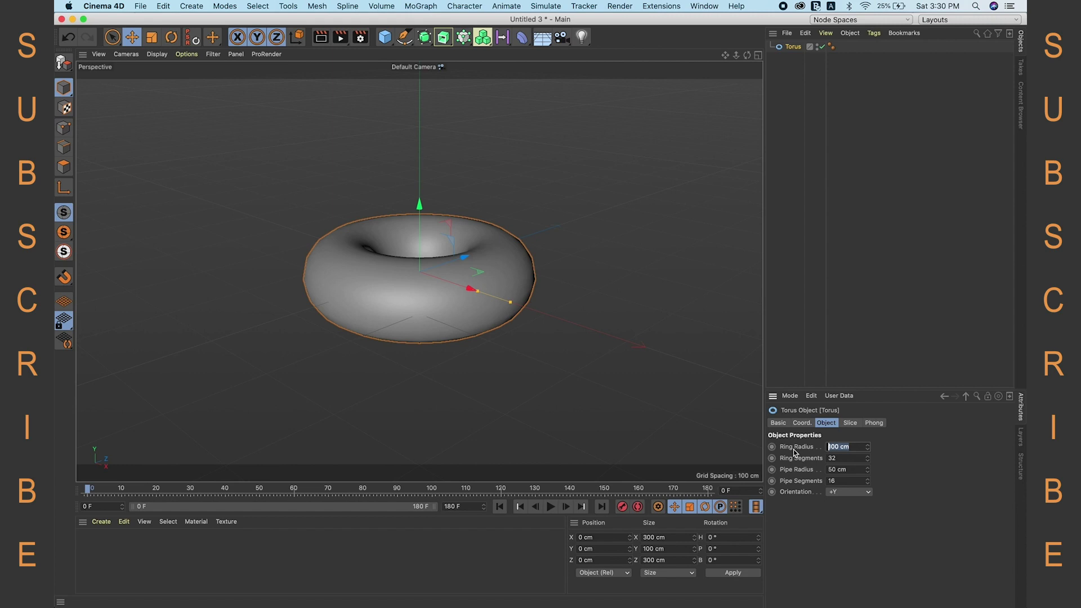
type("185")
key("Return")
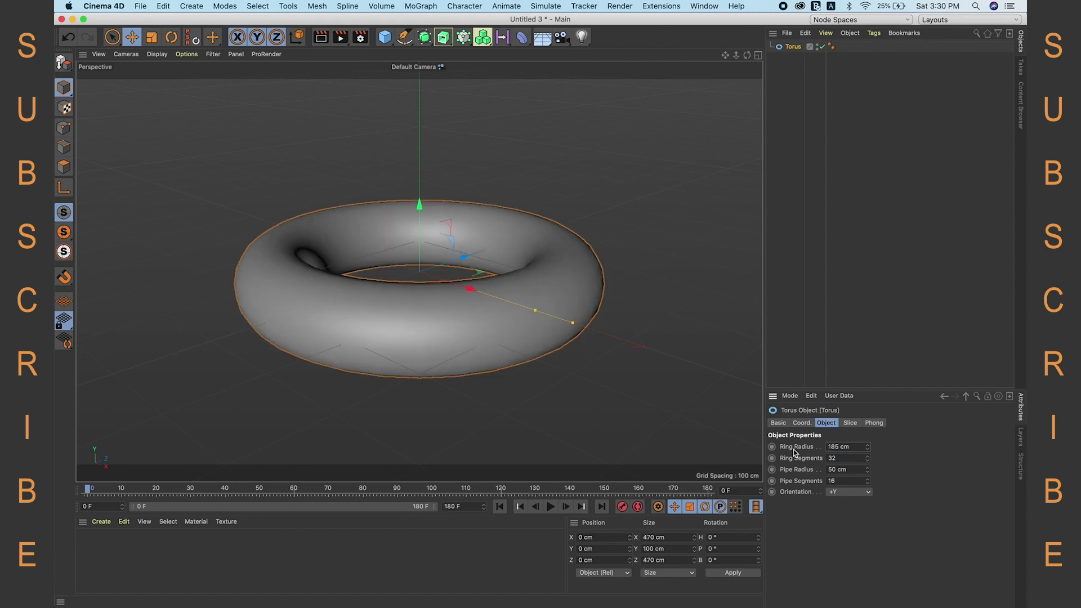
Give the torus 100 ring segments, a 25 cm pipe radius and 25 pipe segments.
left_click(833, 459)
left_click(853, 470)
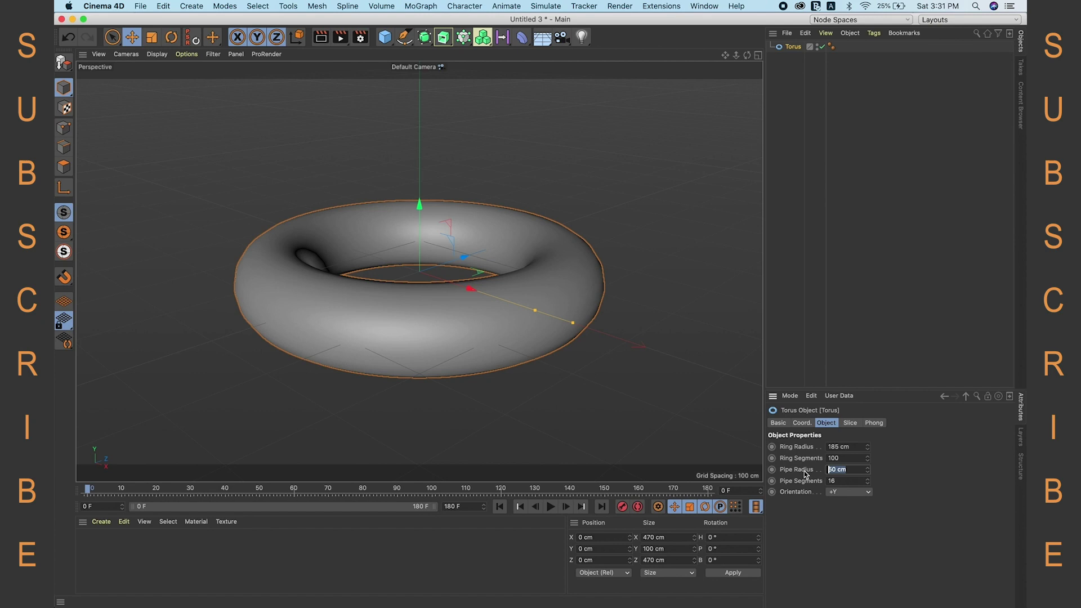
type("25")
key("Return")
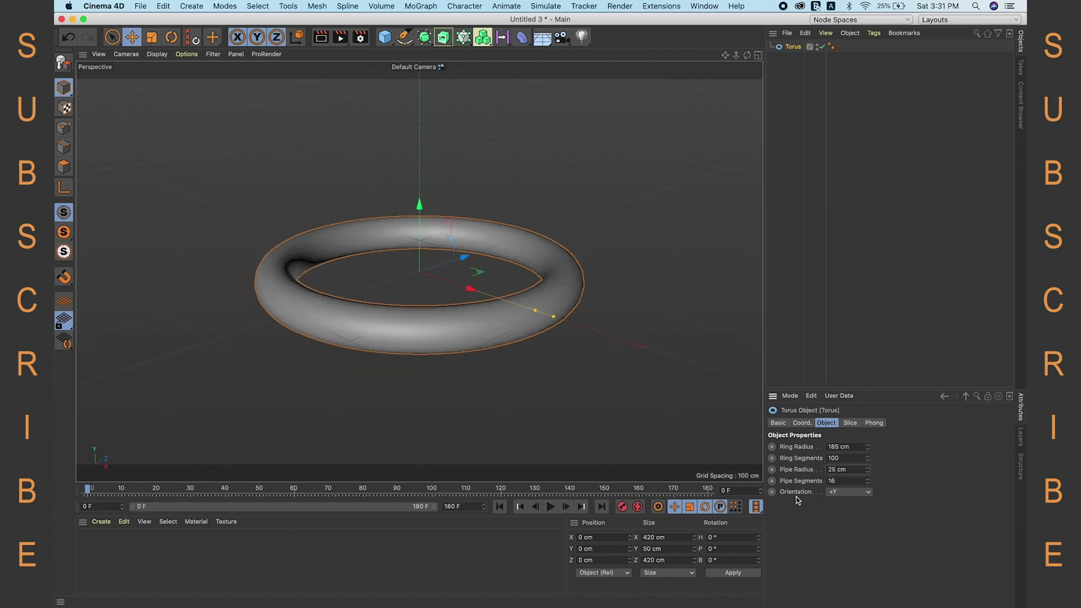
left_click(849, 480)
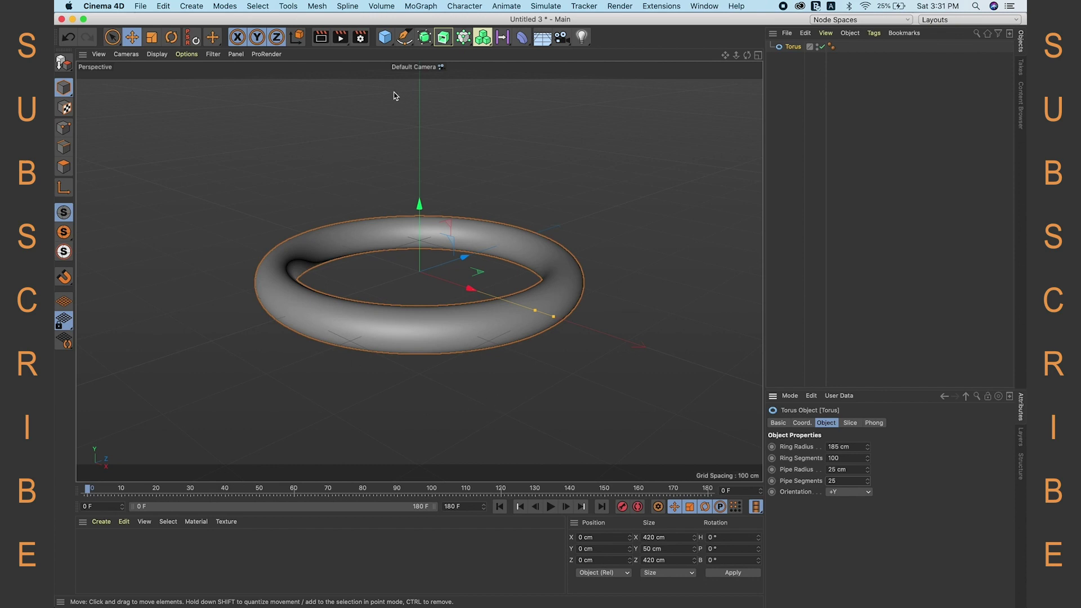
Add a cone with a 70 cm top radius and 125 cm bottom radius.
left_click(388, 39)
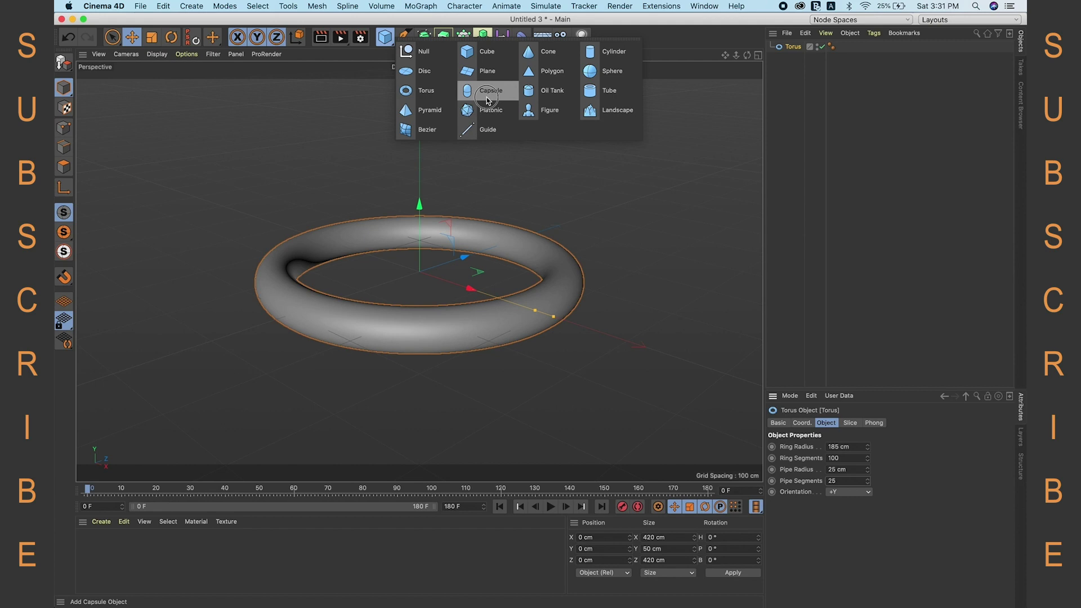
left_click(545, 63)
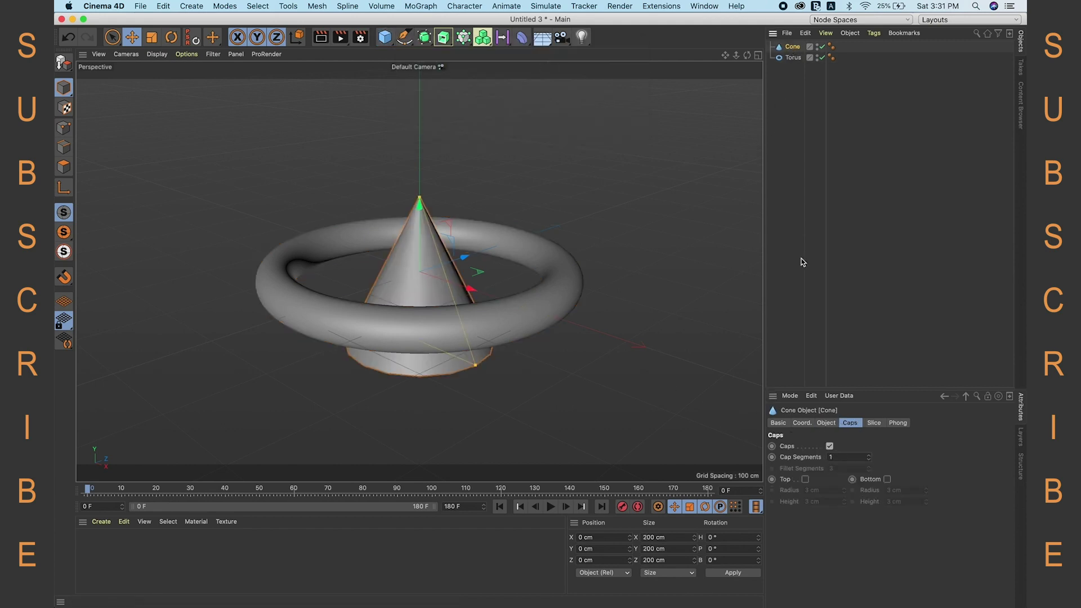
left_click(826, 422)
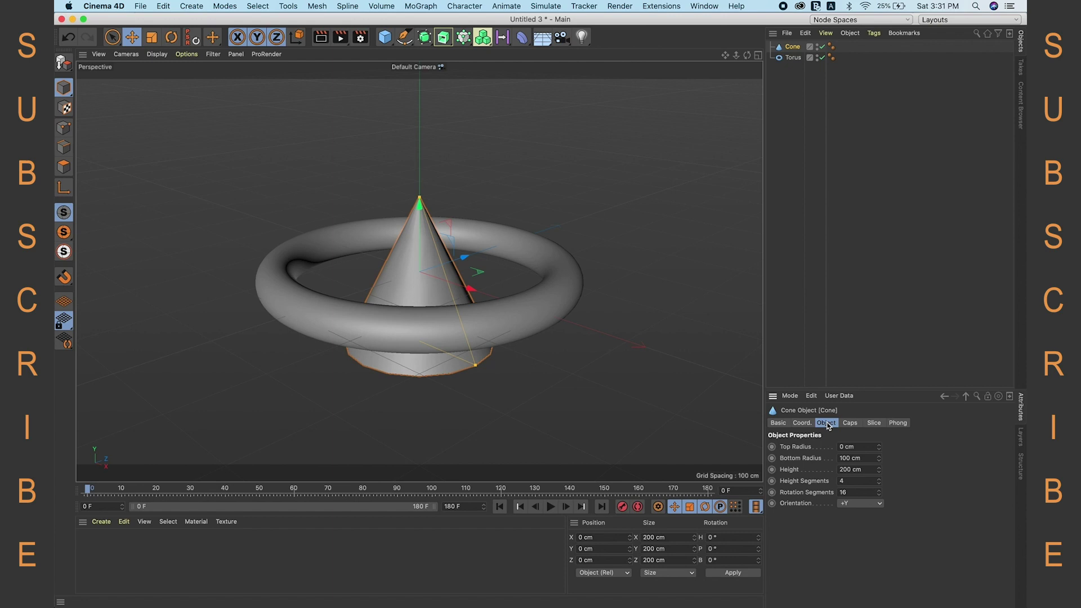
left_click(858, 446)
type("70")
key("Return")
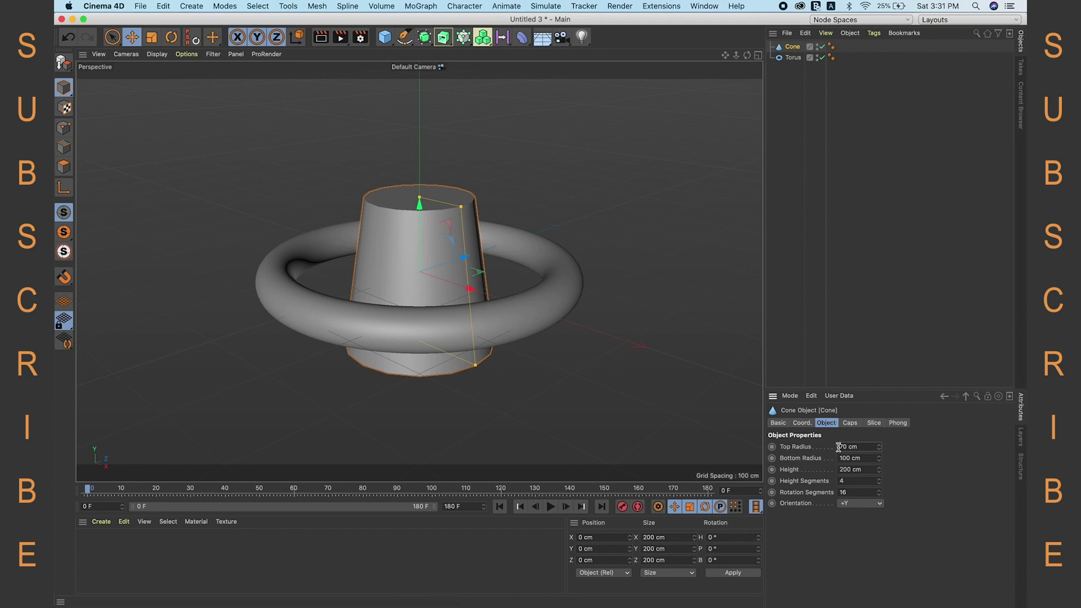
left_click(867, 458)
type("125")
key("Return")
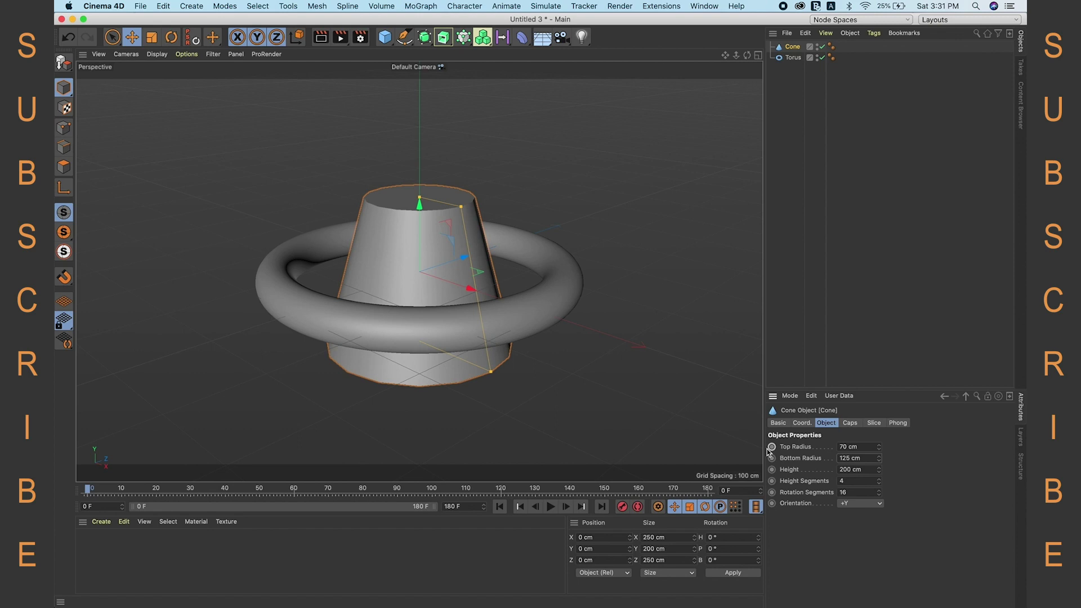
Set the cone's height to 60 cm and its rotation segments to 100.
left_click(861, 470)
type("60")
key("Return")
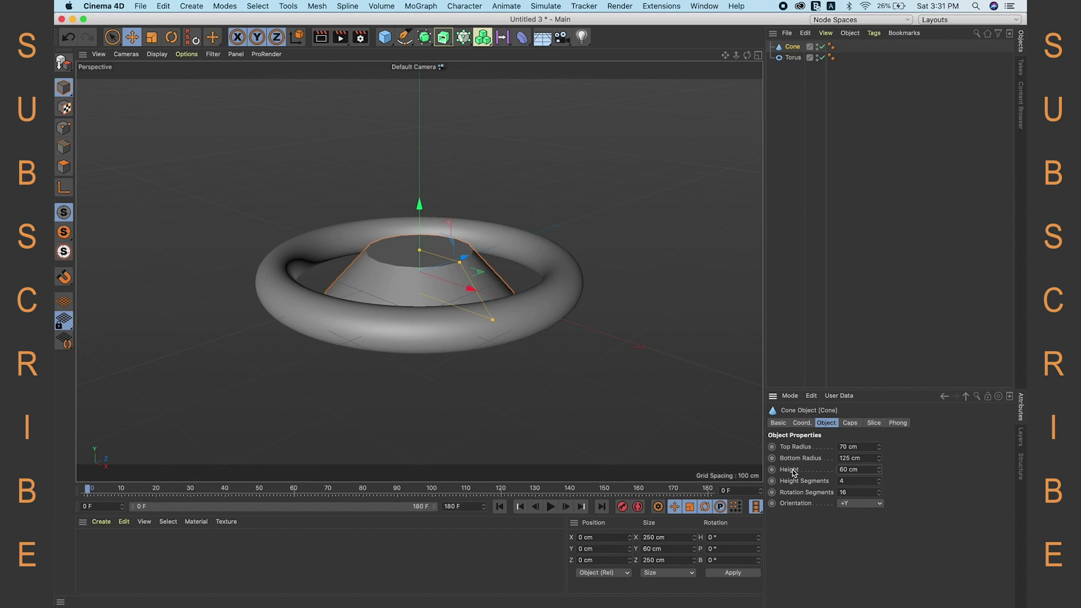
left_click(855, 493)
key("Return")
Enable fillets on both the top and bottom caps of the cone.
left_click(850, 423)
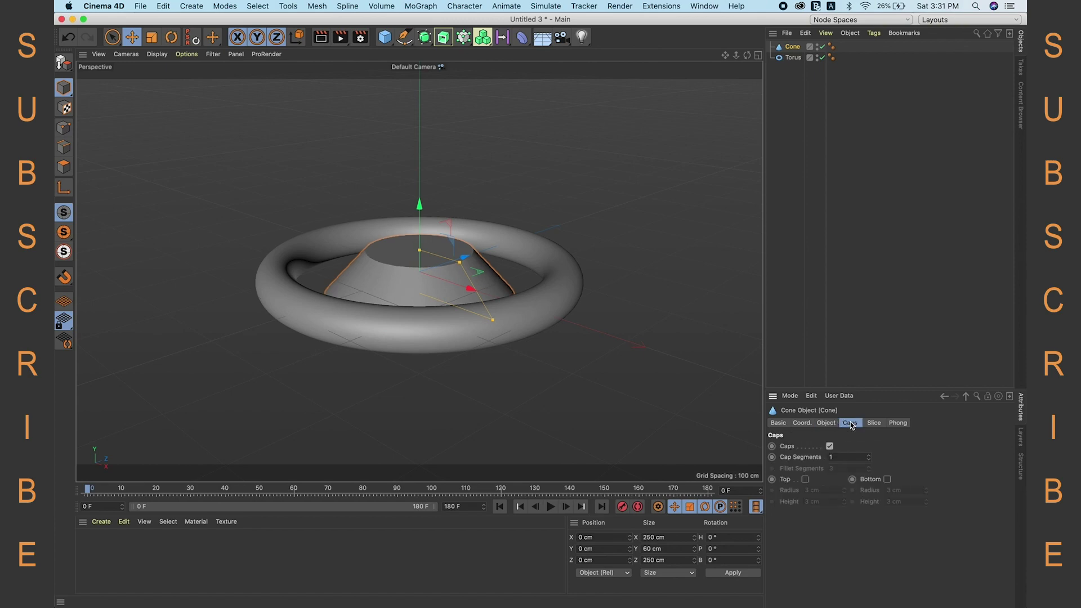
left_click(806, 481)
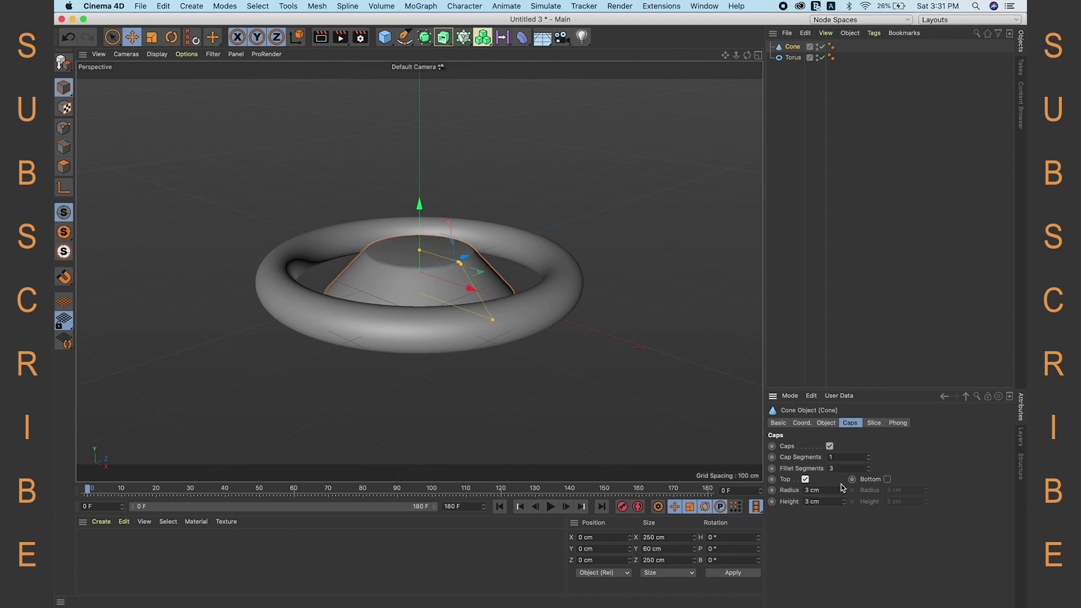
left_click(887, 480)
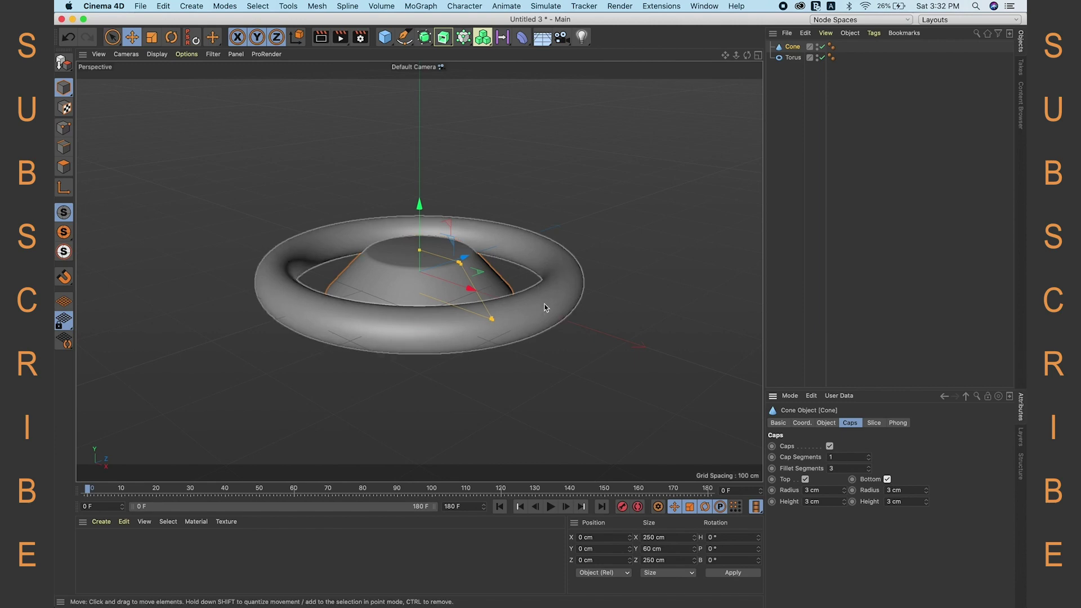
Add a sphere with 70 segments.
left_click(385, 37)
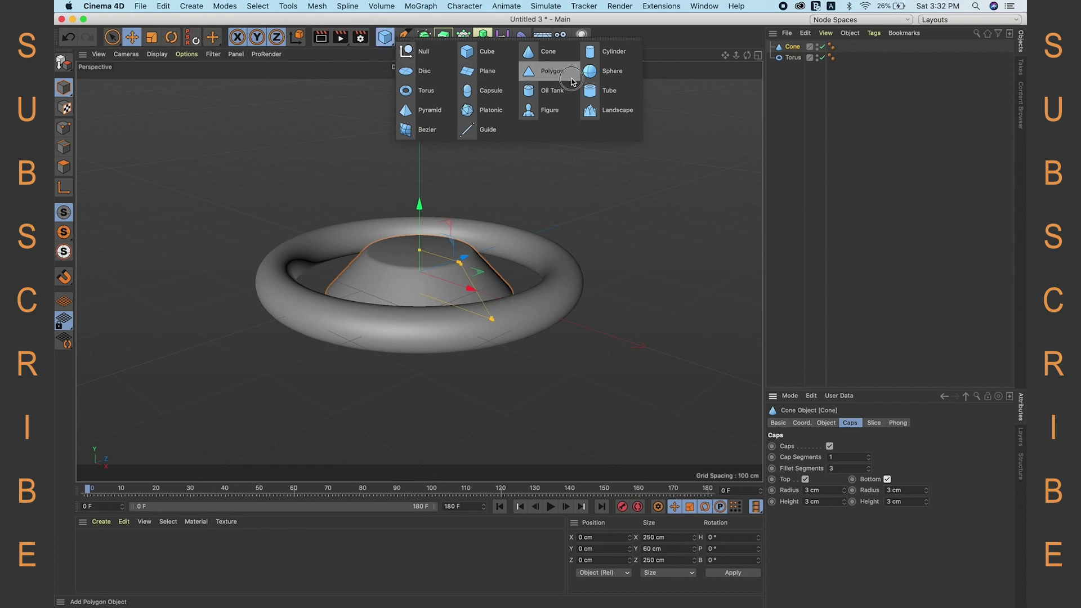
left_click(589, 71)
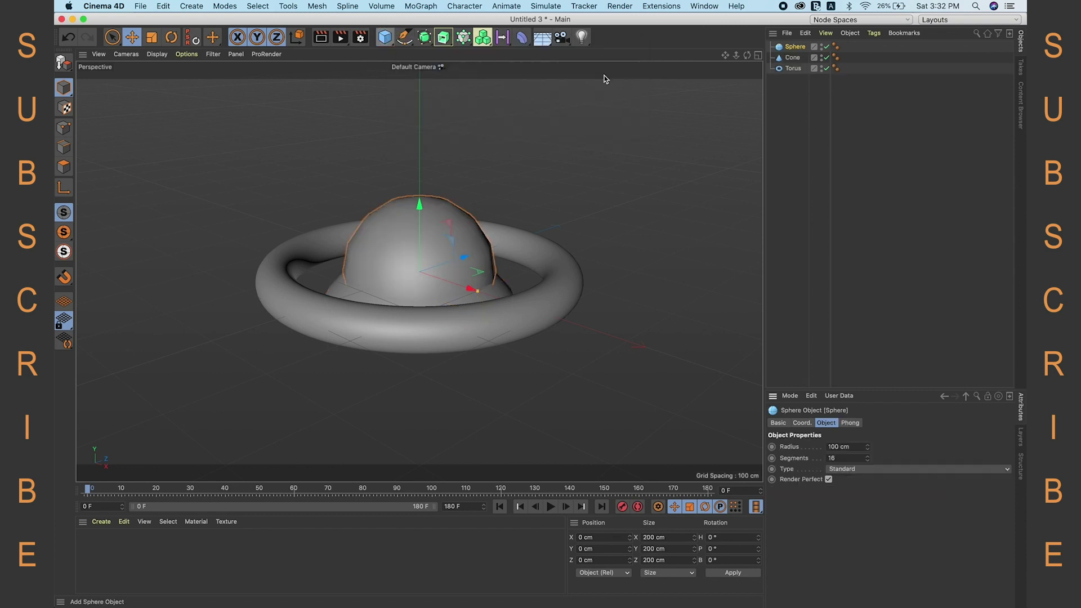
double_click(846, 458)
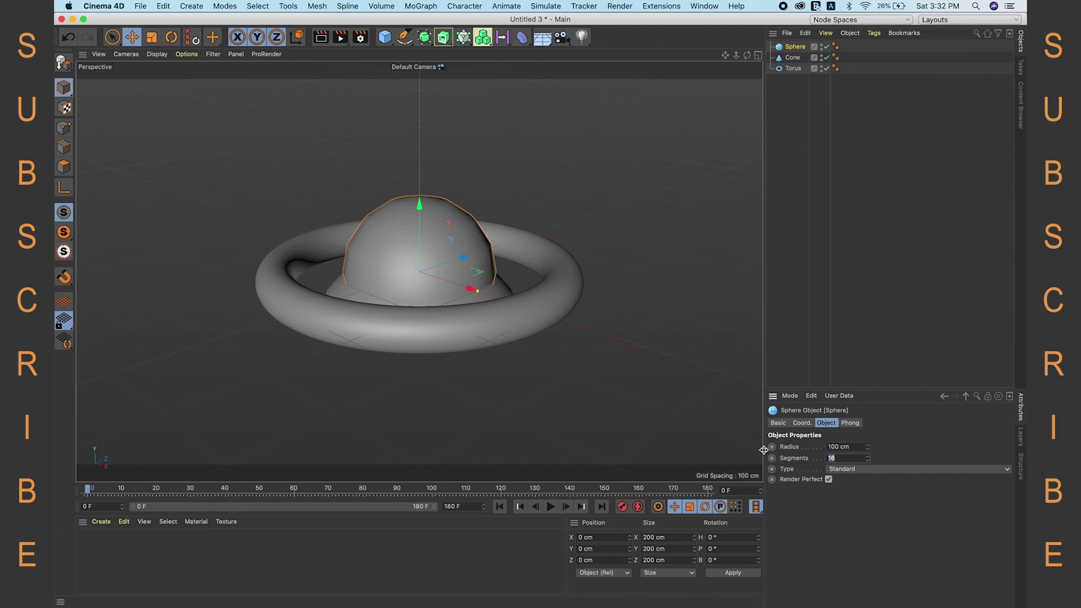
key("Return")
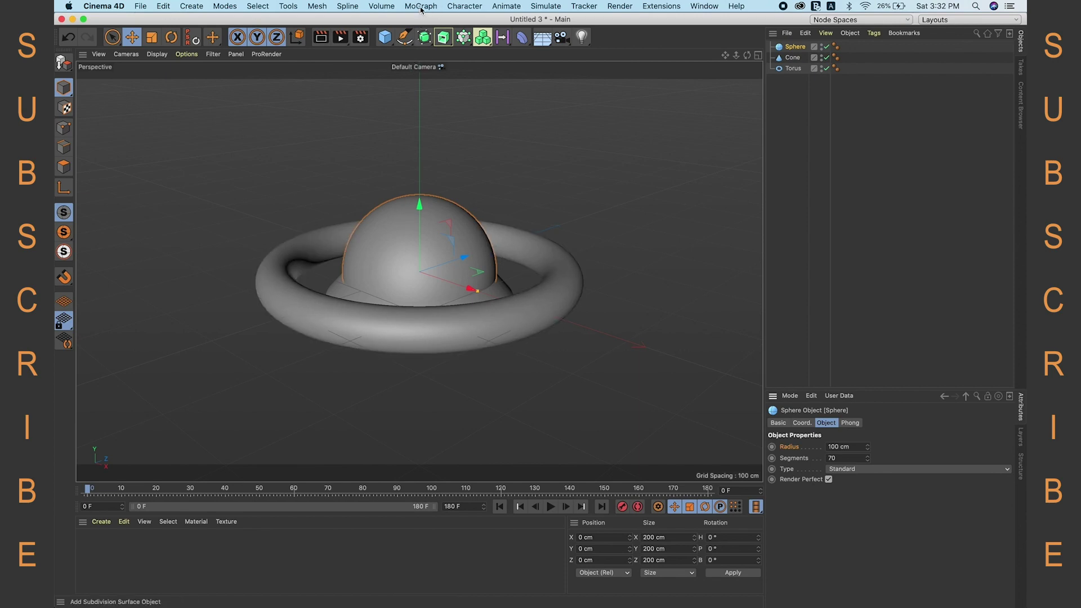
Add a Voronoi Fracture from MoGraph and nest the sphere inside it.
left_click(421, 8)
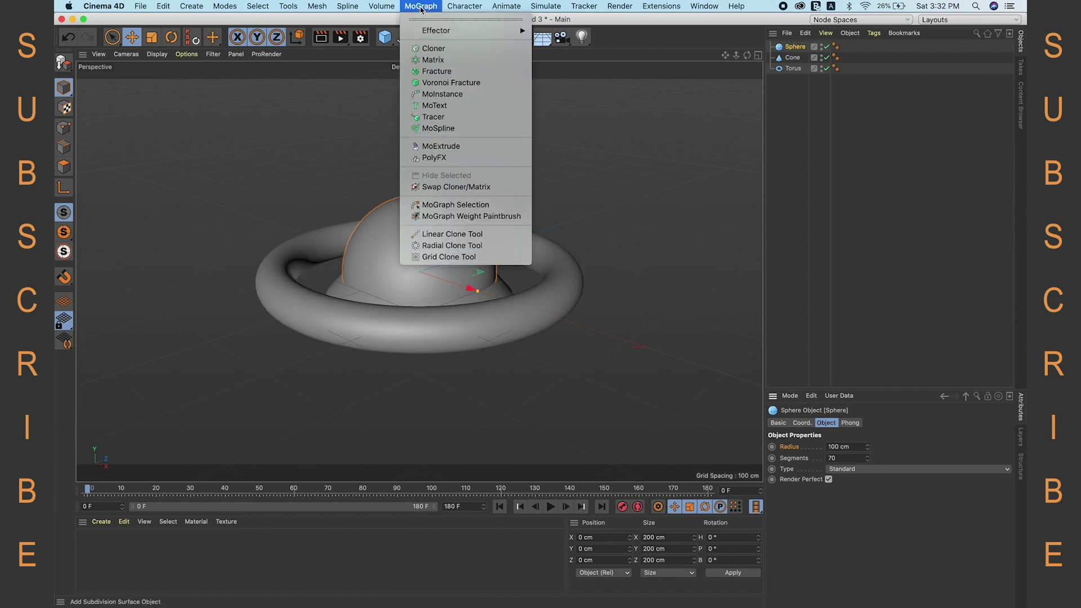
left_click(456, 83)
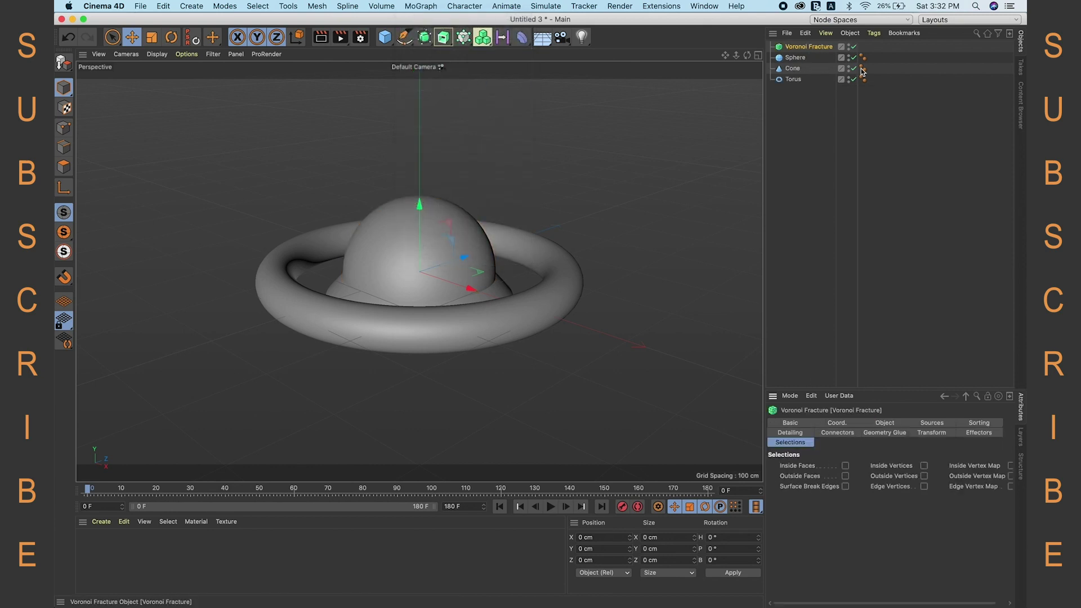
left_click_drag(794, 61, 795, 49)
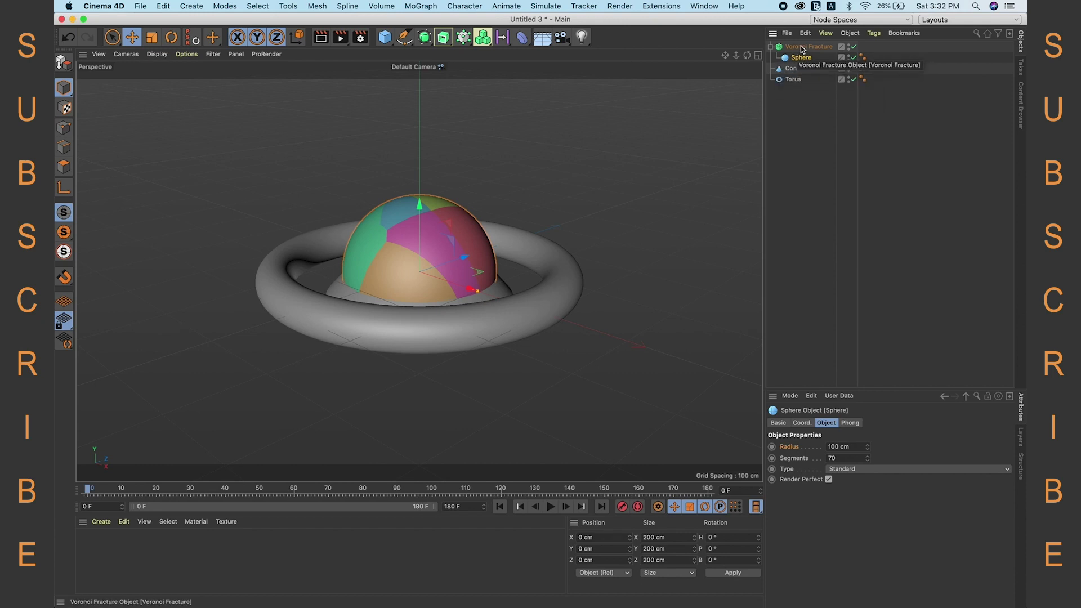
left_click(770, 47)
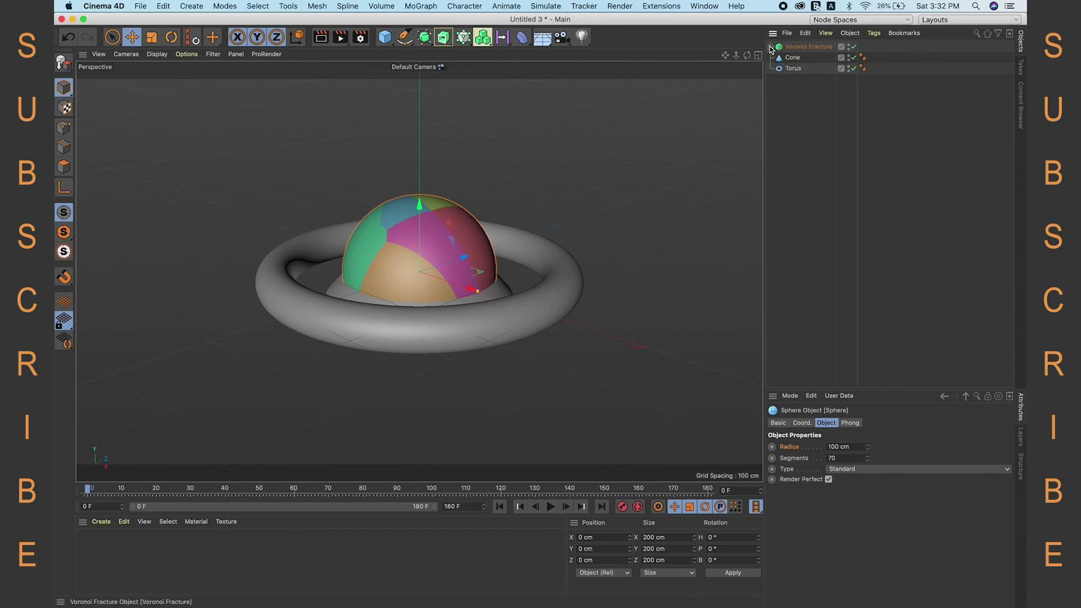
left_click(804, 46)
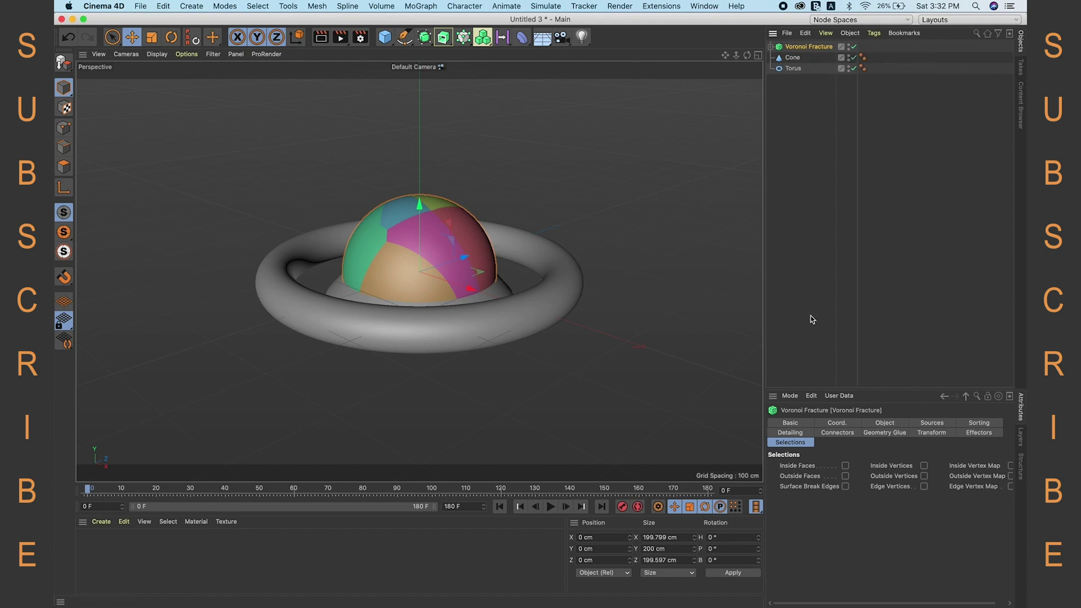
Raise the Voronoi Fracture to 250 cm on the Y axis.
left_click(839, 423)
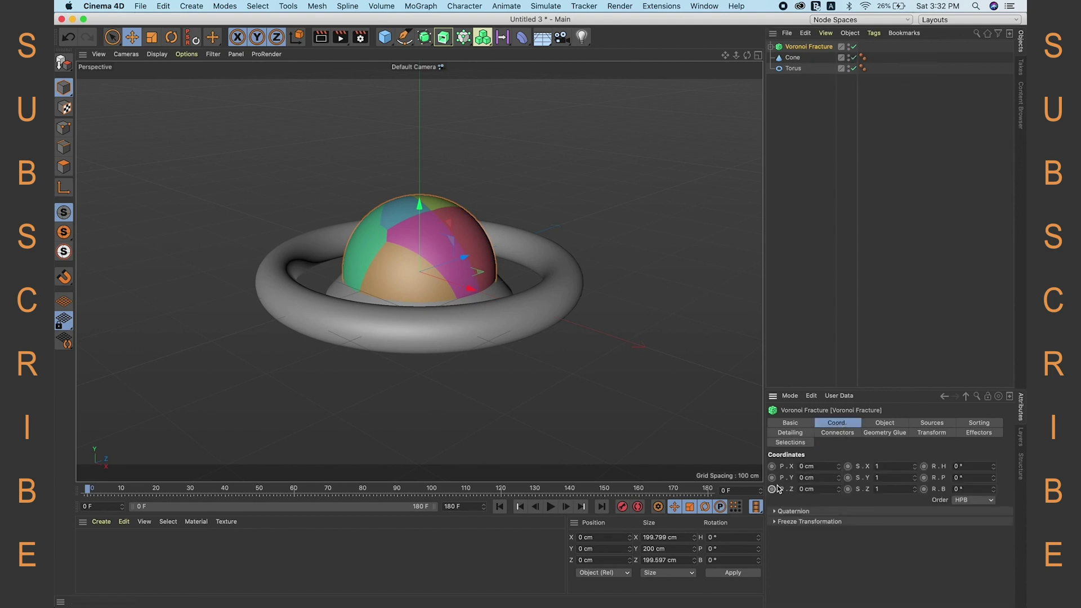
left_click(816, 477)
type("250")
key("Return")
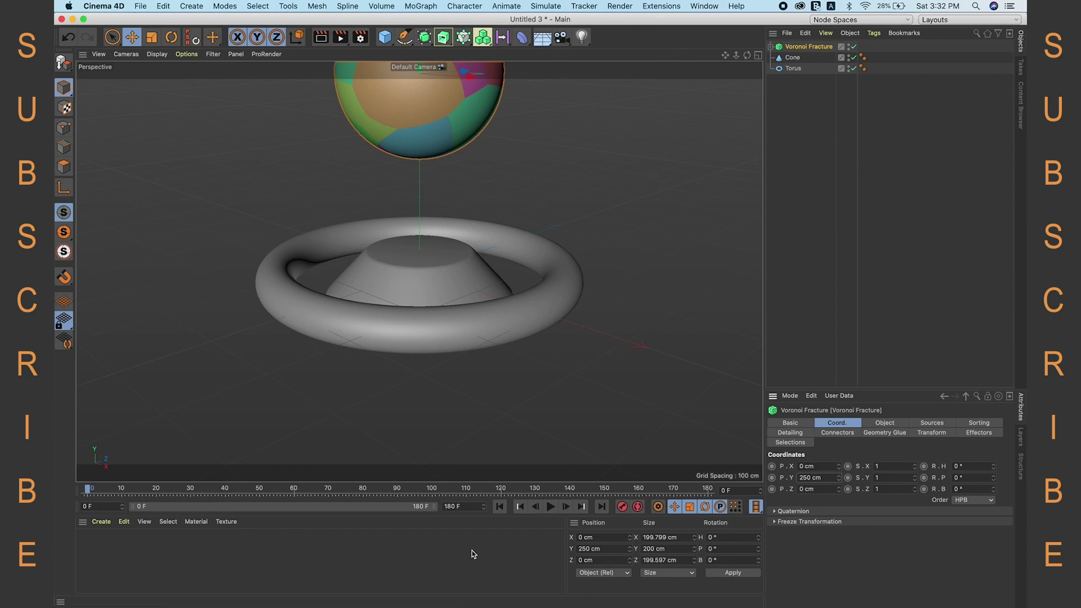
Set the animation end frame to 300 and expand the timeline to show all frames.
left_click(468, 507)
type("300")
key("Return")
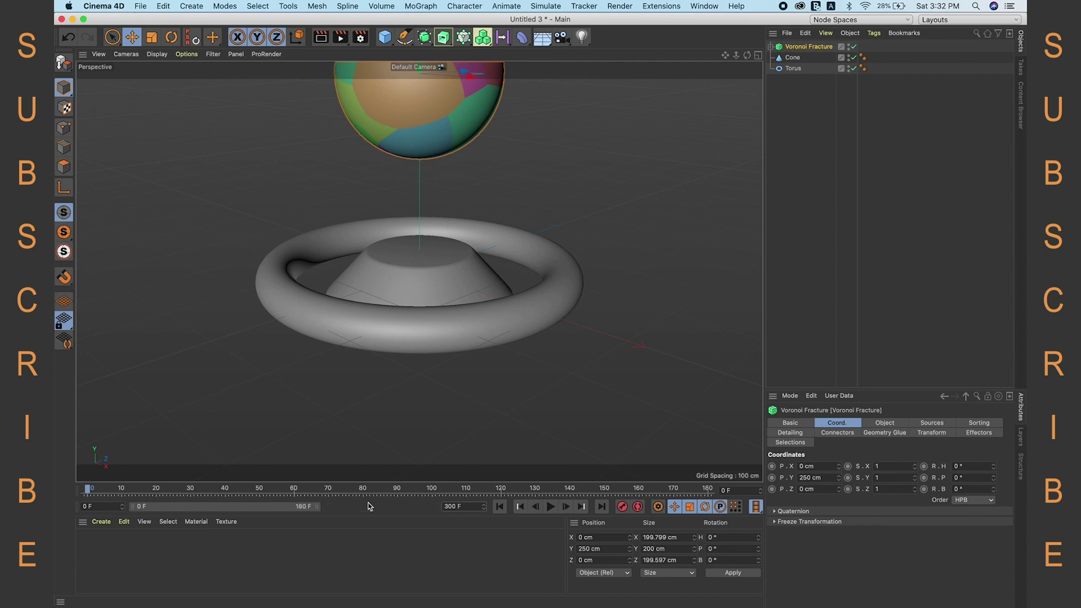
left_click_drag(315, 507, 435, 507)
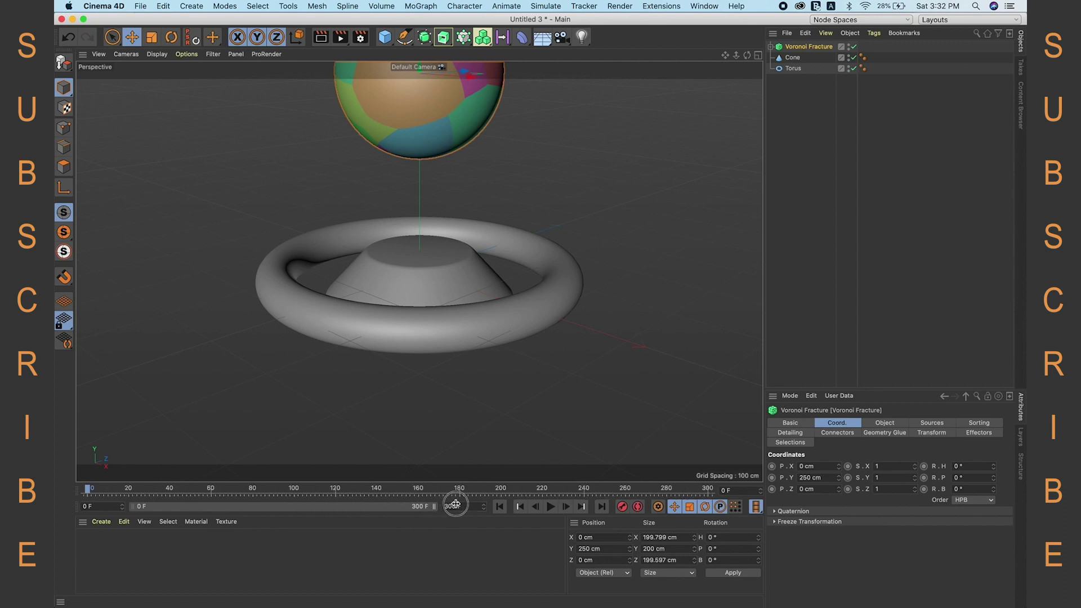
With the cone selected at frame 180, keep its pitch rotation at 0°.
left_click(402, 281)
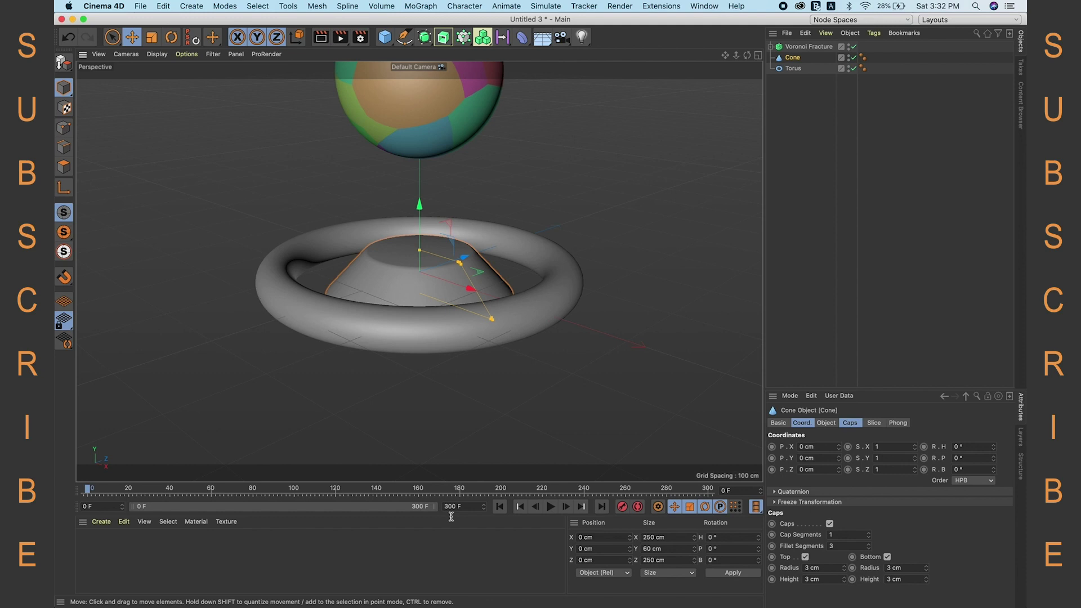
left_click(459, 490)
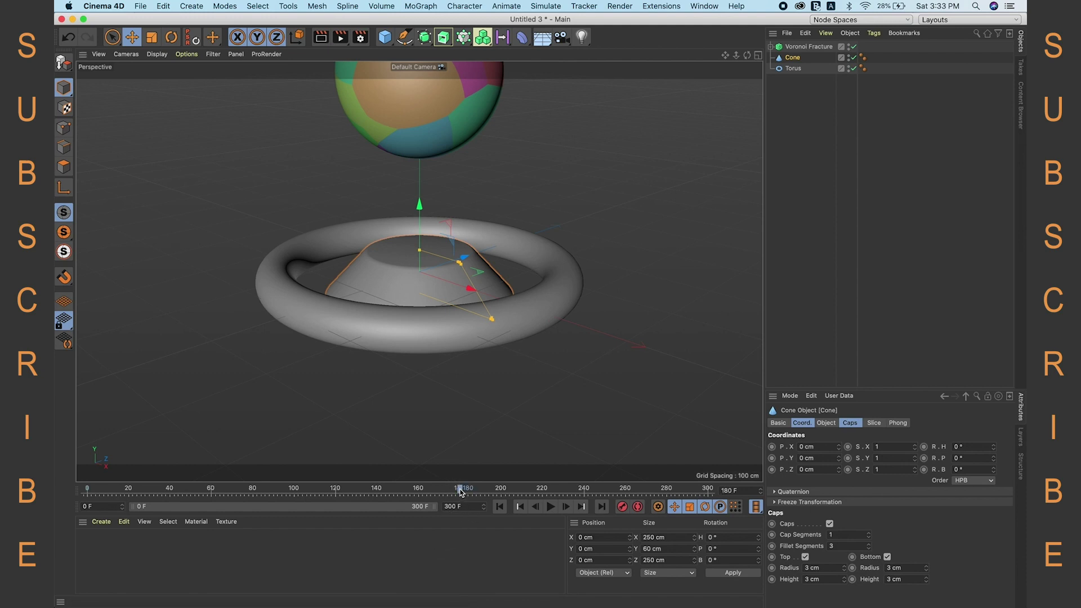
left_click(826, 458)
mouse_move(993, 458)
left_mouse_down()
mouse_move(994, 478)
mouse_move(996, 466)
left_mouse_up()
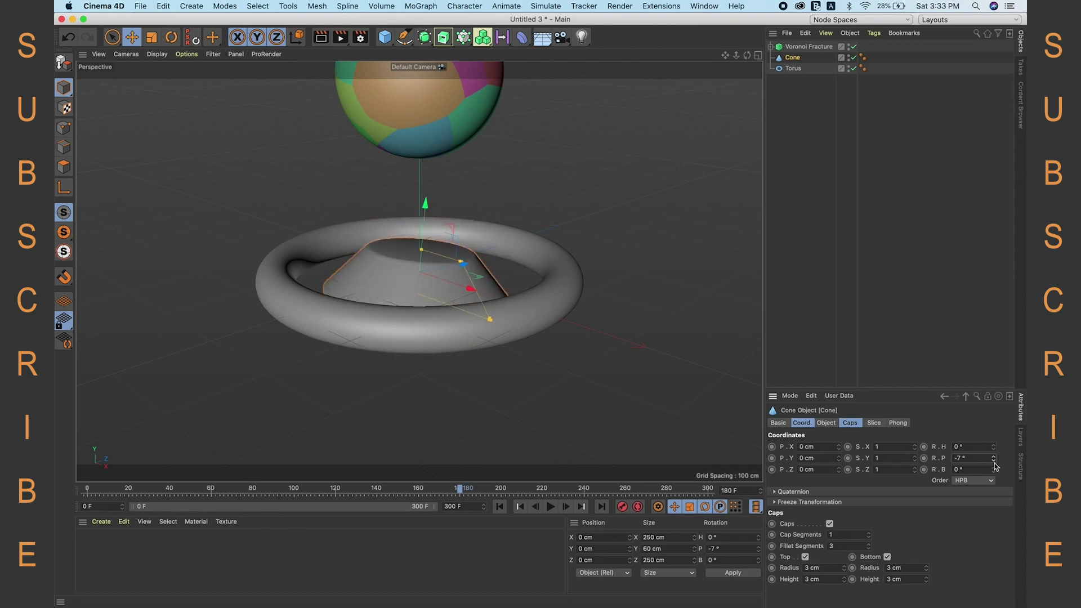
key("super+z")
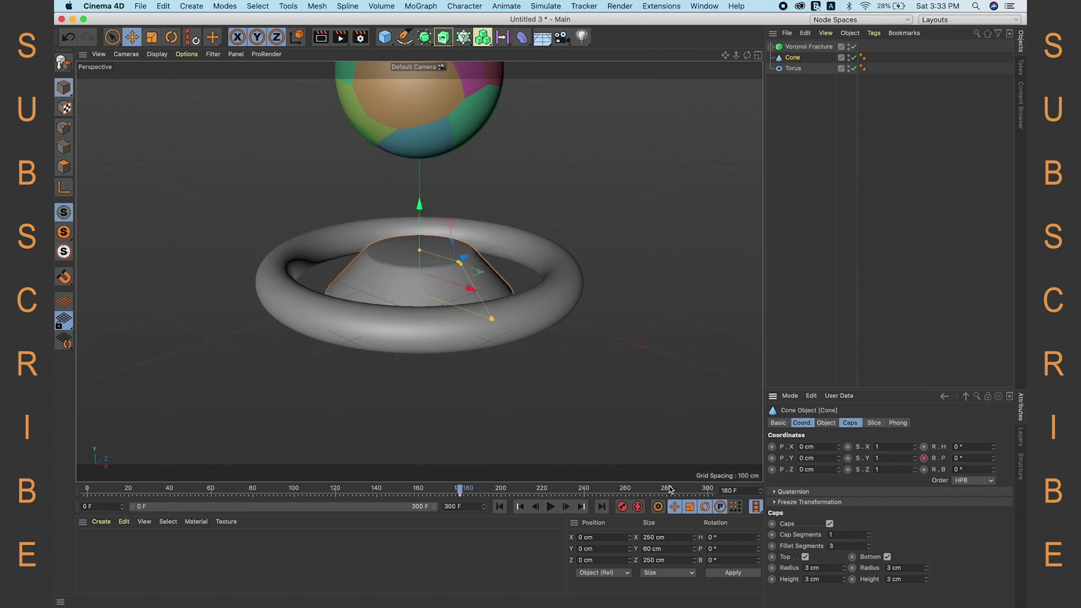
Keyframe the cone's pitch at 360° on frame 230 and scrub to preview the spin.
left_click(564, 491)
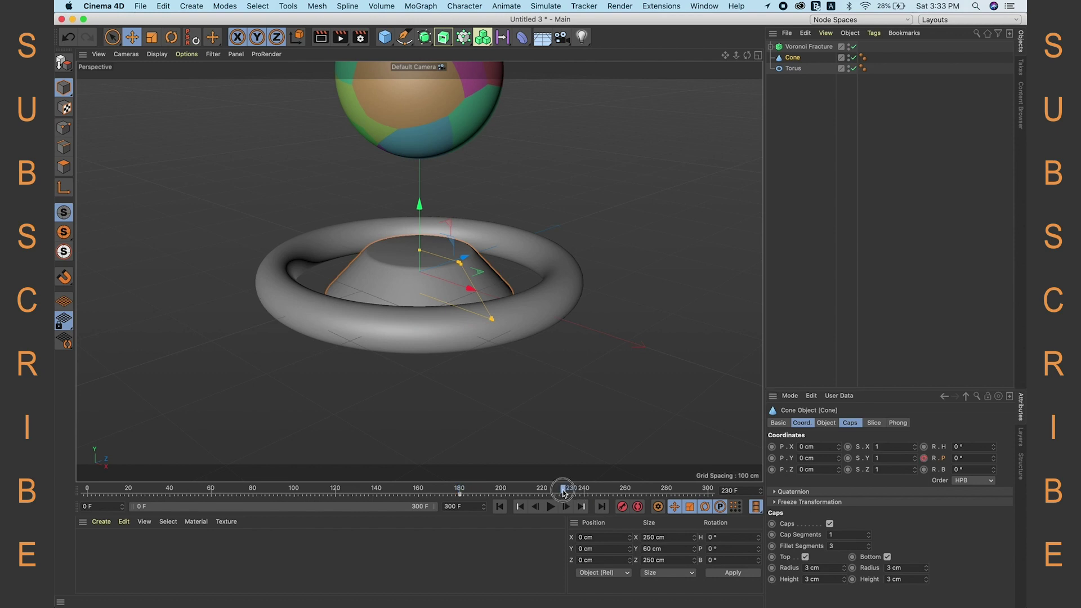
left_click(963, 457)
key("Return")
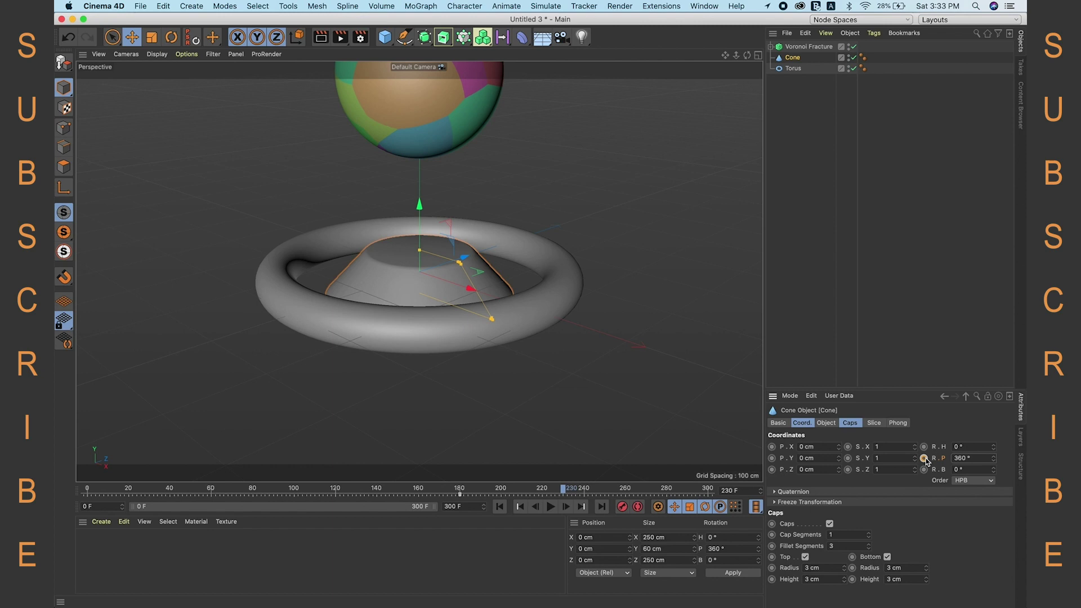
left_click(924, 458)
left_click_drag(451, 493, 612, 497)
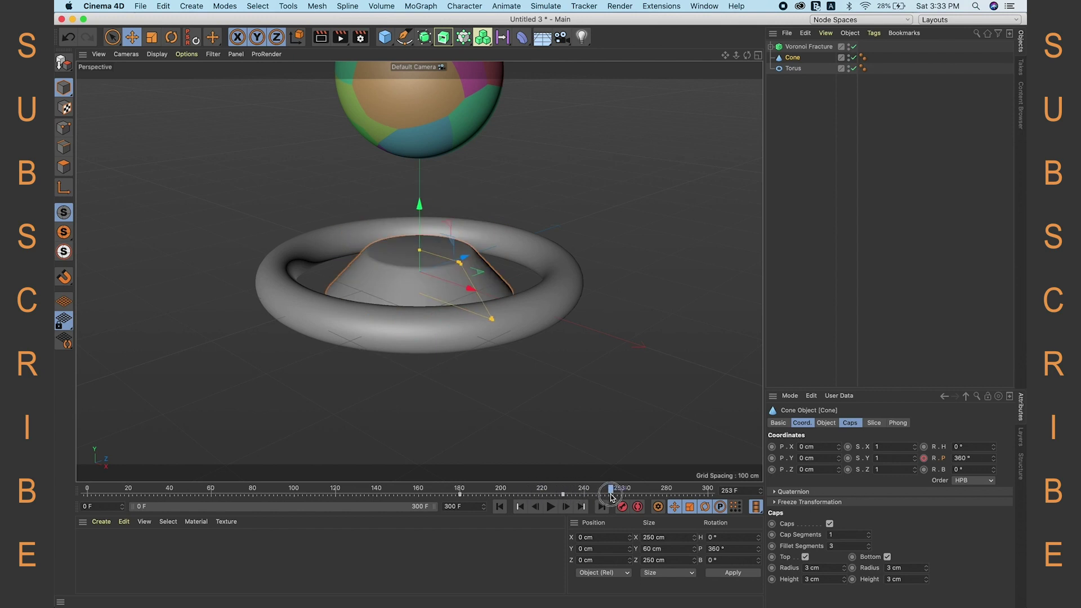
At frame 180, set the torus's Y position to -300 cm.
left_click(793, 68)
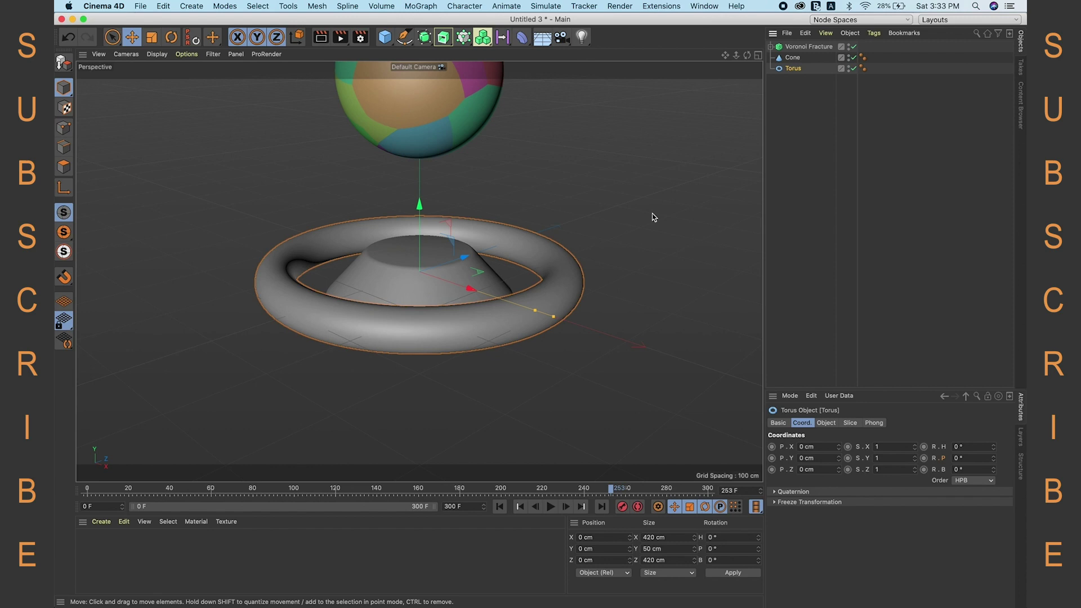
left_click(460, 492)
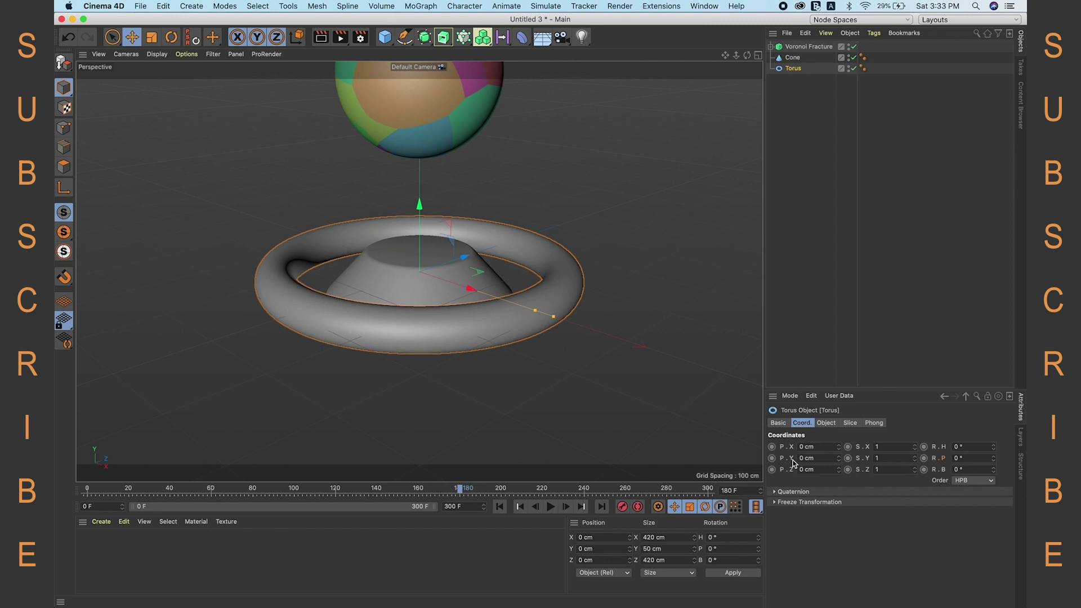
left_click(816, 458)
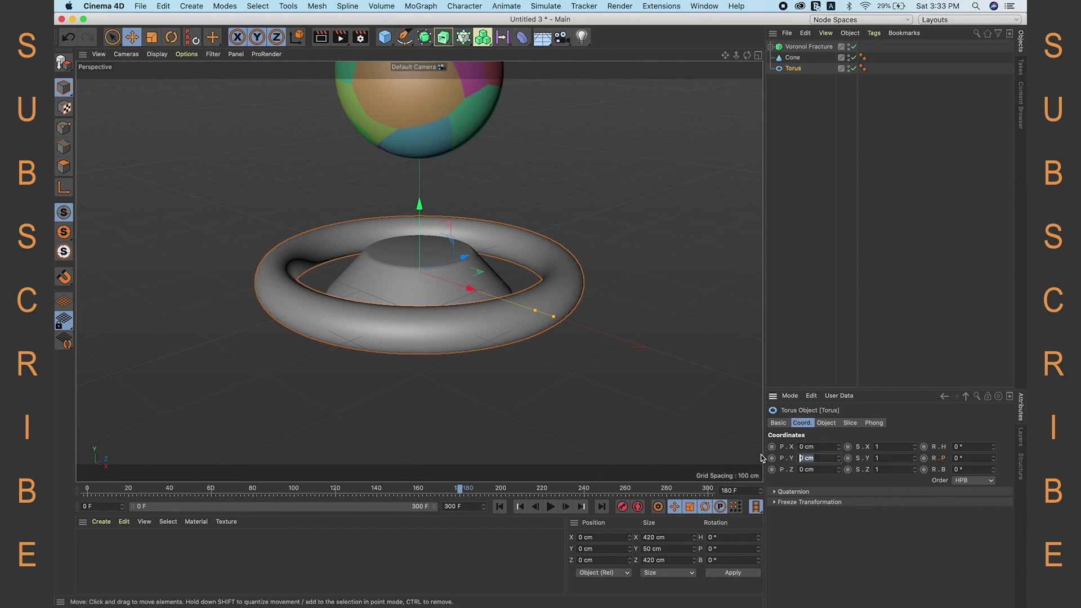
type("-300")
key("Return")
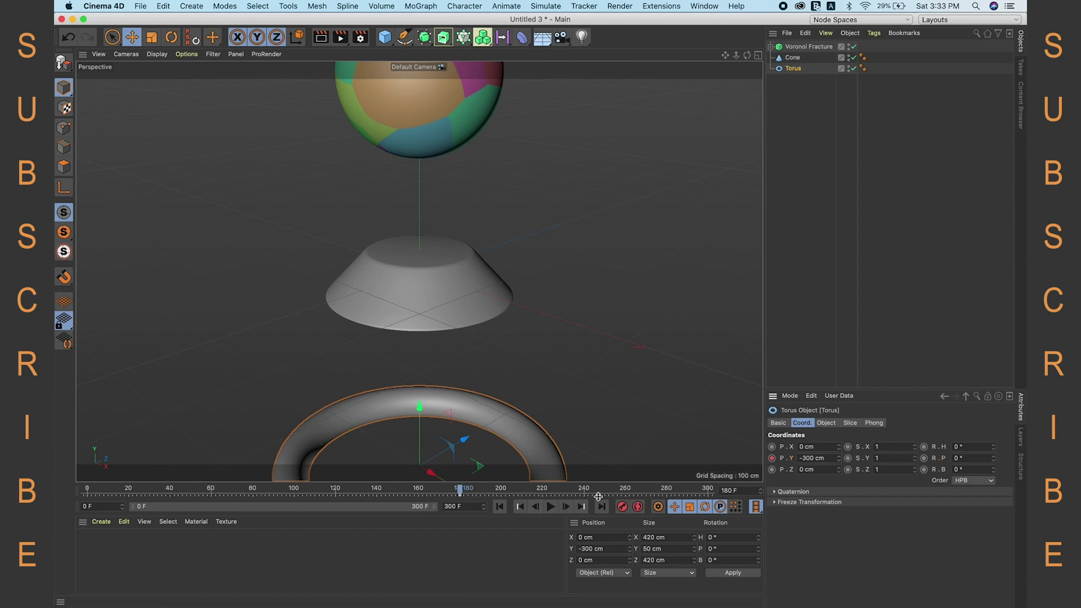
Around frame 230, raise the torus's Y position to -140 cm.
left_click(628, 489)
left_click(630, 490)
left_click_drag(630, 490, 627, 490)
left_click_drag(550, 493, 565, 492)
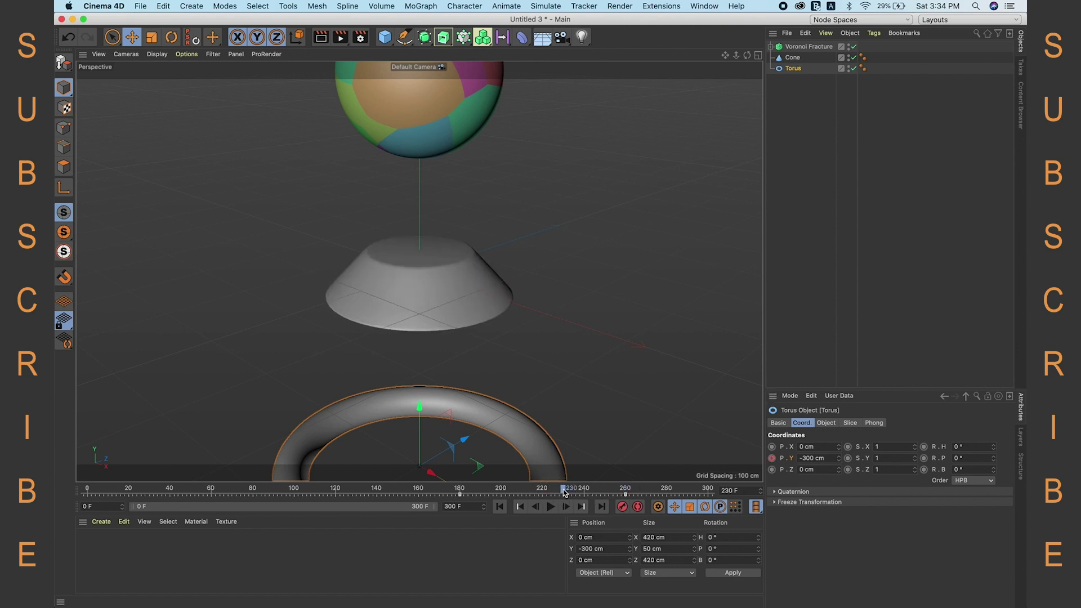
left_click(820, 458)
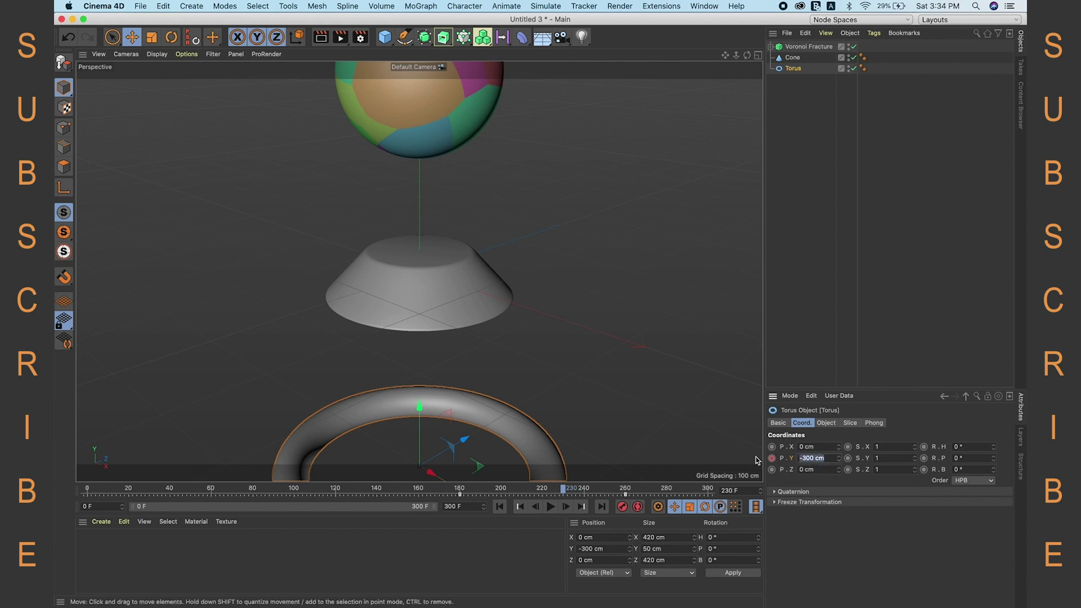
type("-140")
key("Return")
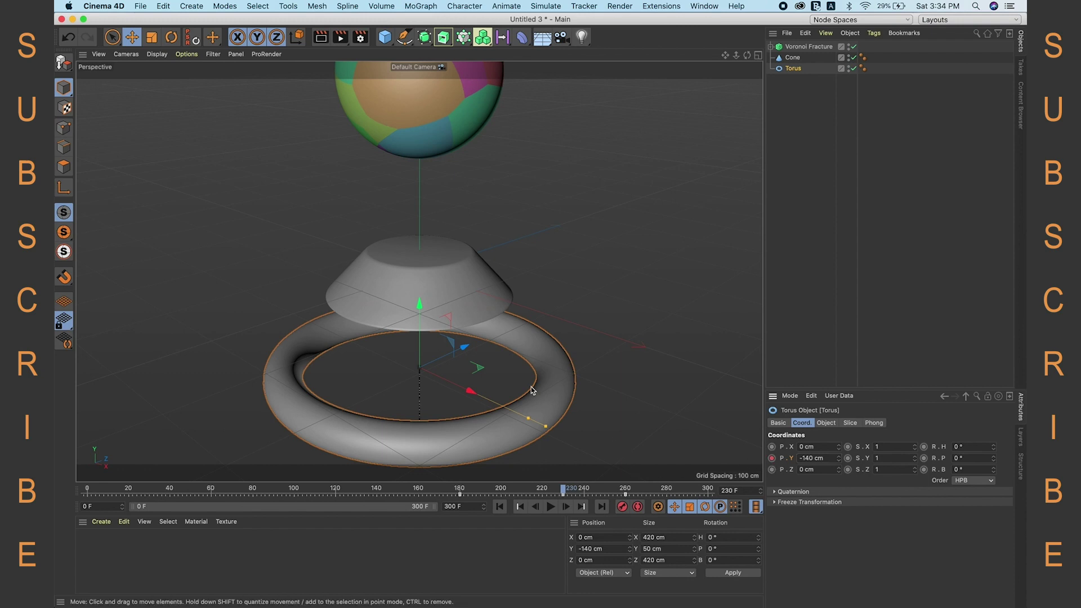
left_click(484, 282)
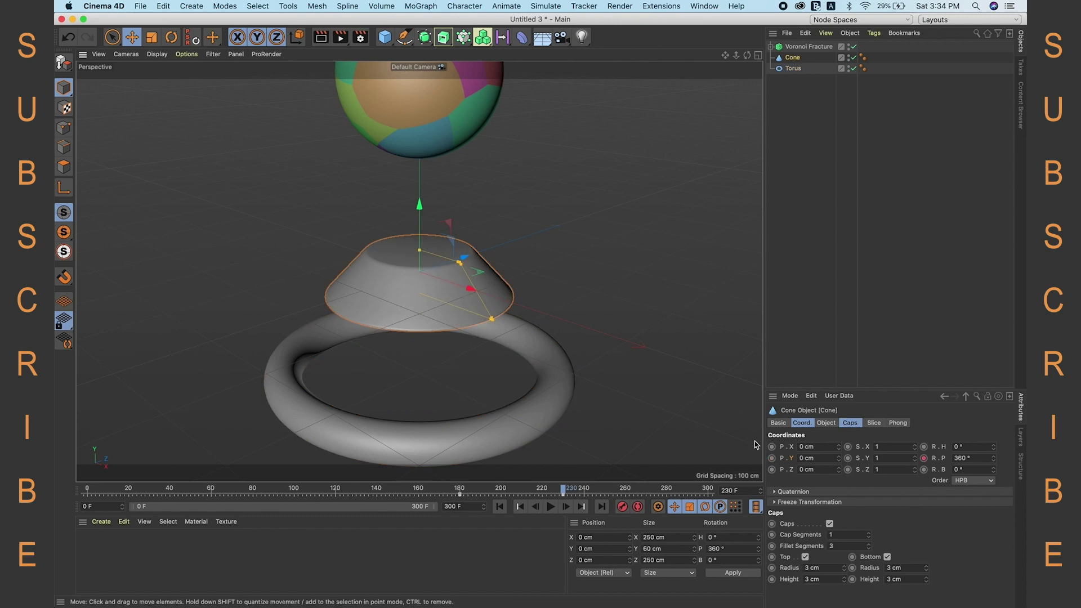
Set the cone's Y position to -240 cm and return to frame 0.
left_click(823, 458)
type("-240")
key("Return")
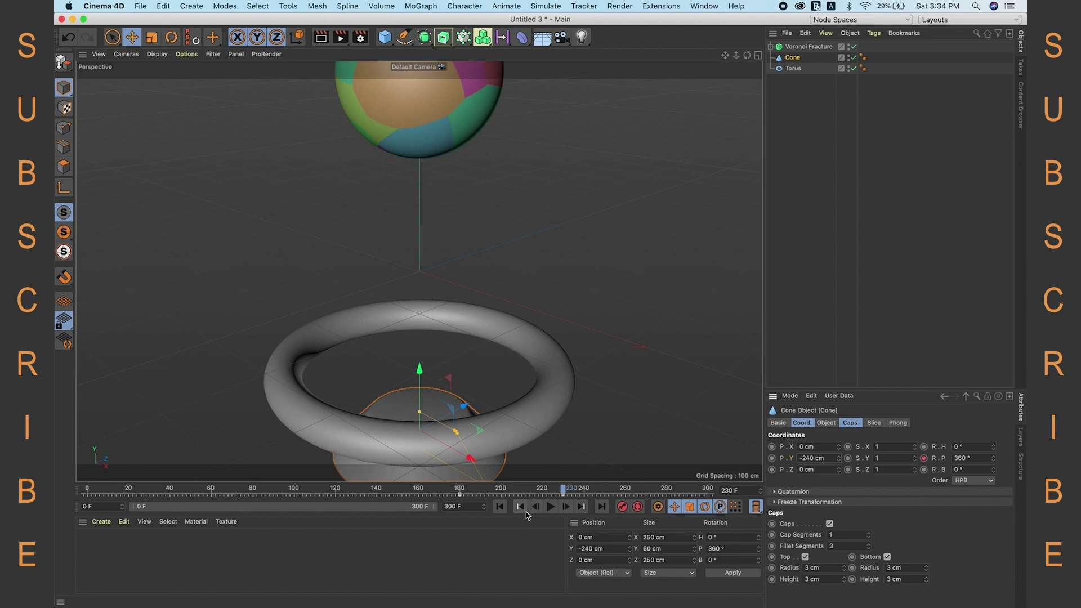
left_click(499, 506)
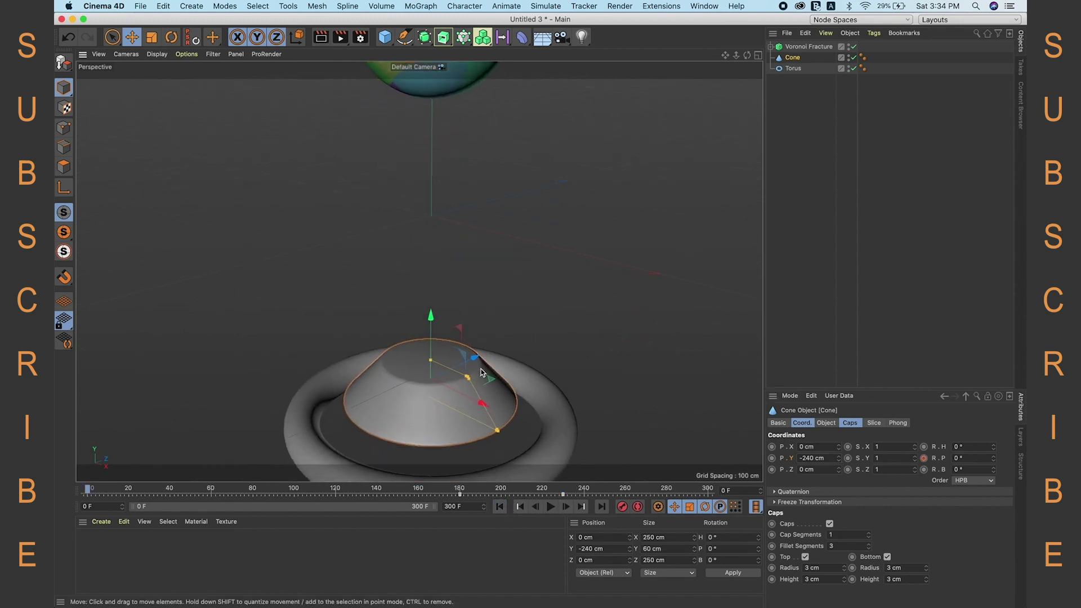
left_click_drag(481, 369, 519, 334, "alt")
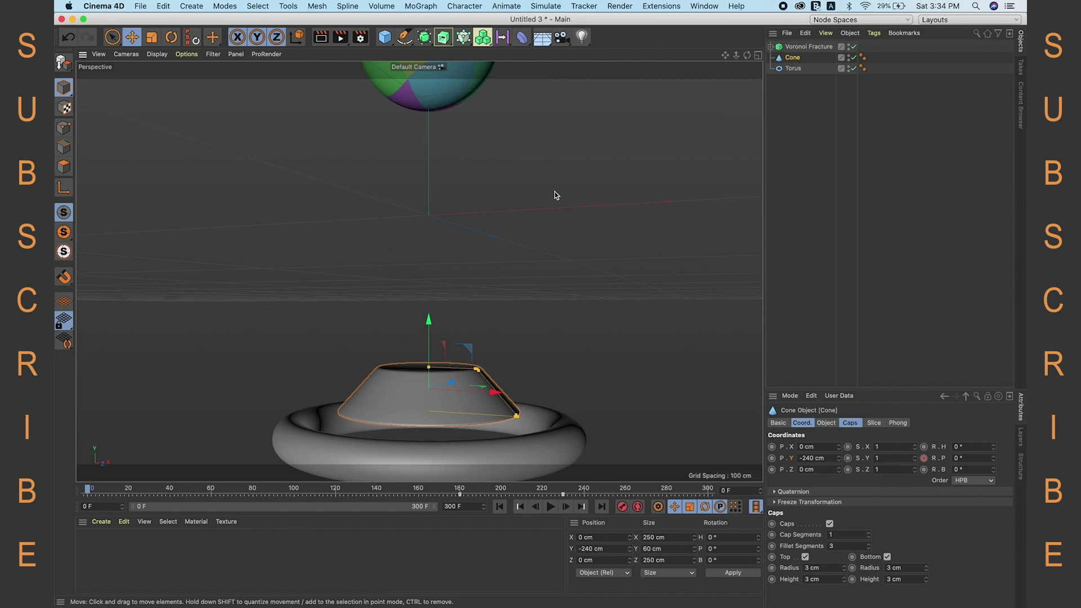
Add a camera with heading and pitch rotations set to 0°.
left_click(561, 37)
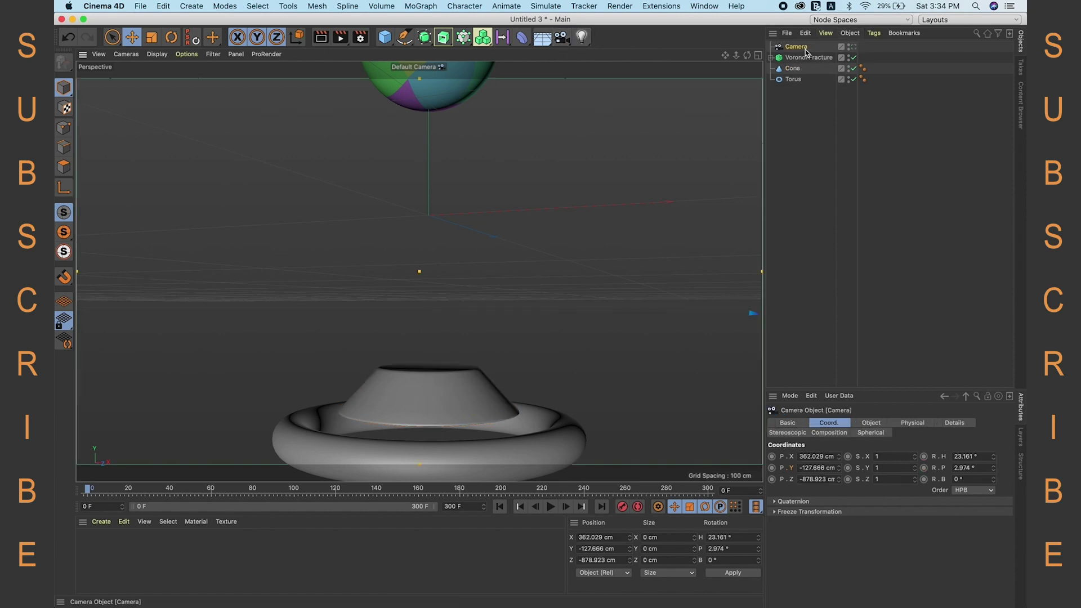
left_click(984, 457)
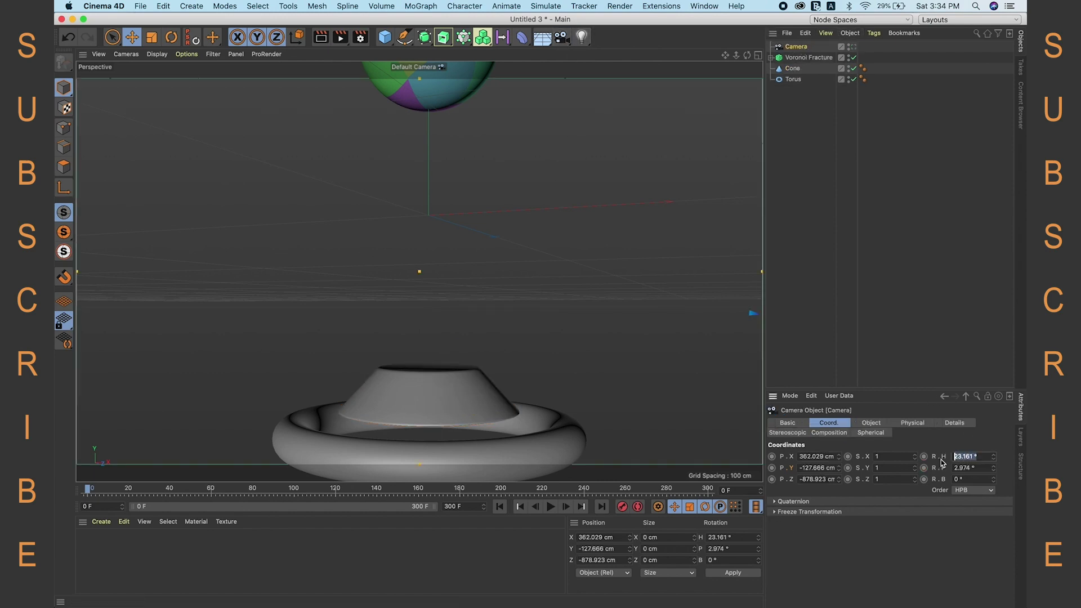
type("0")
key("Return")
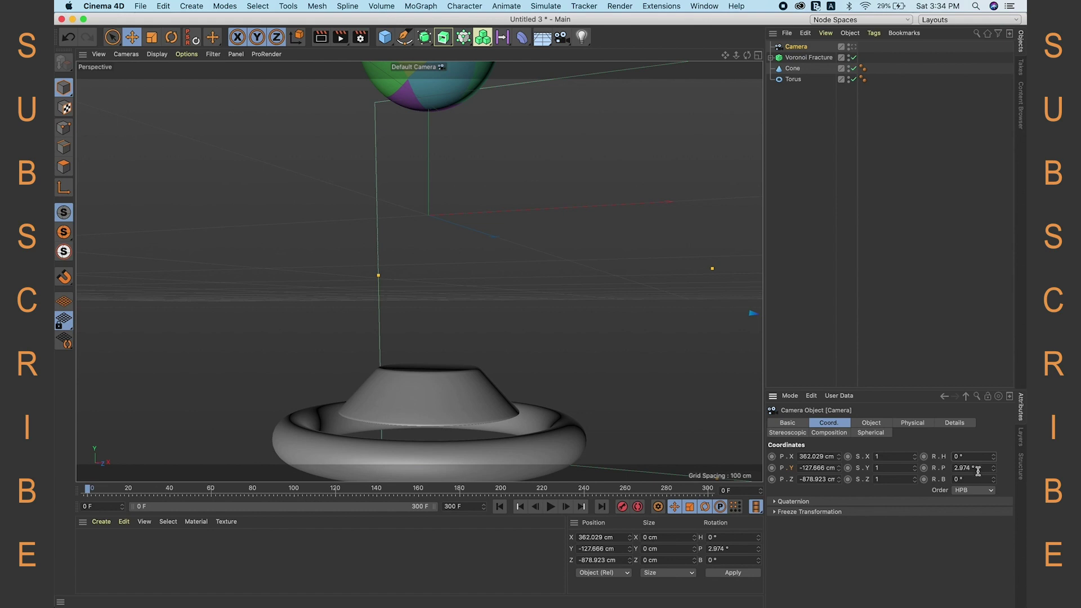
key("Tab")
type("0")
key("Return")
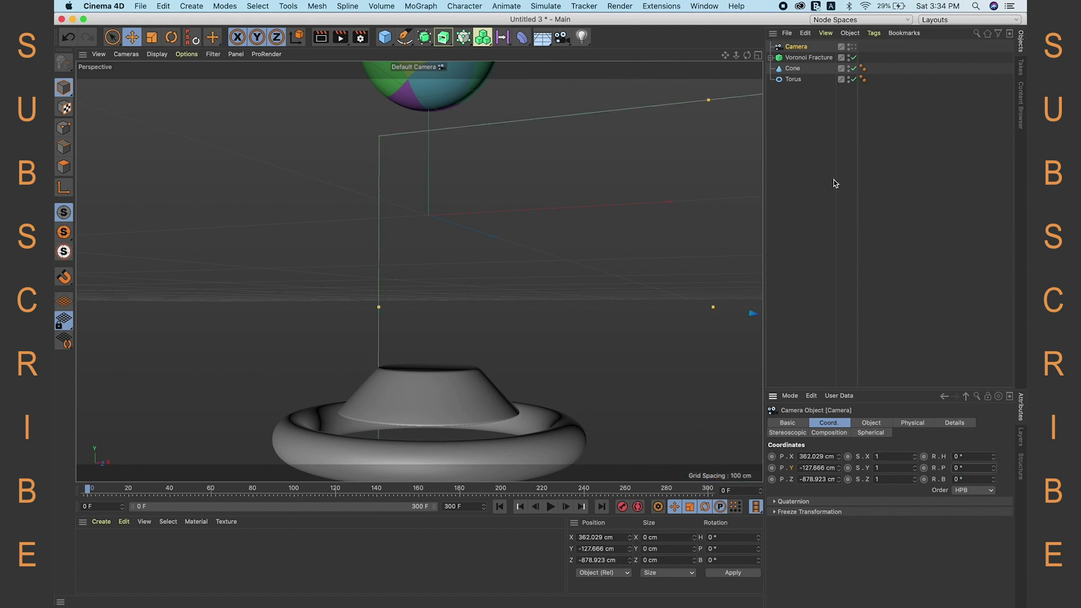
View through the camera, frame the cone and torus, and preview the animation from frame 0.
left_click(853, 46)
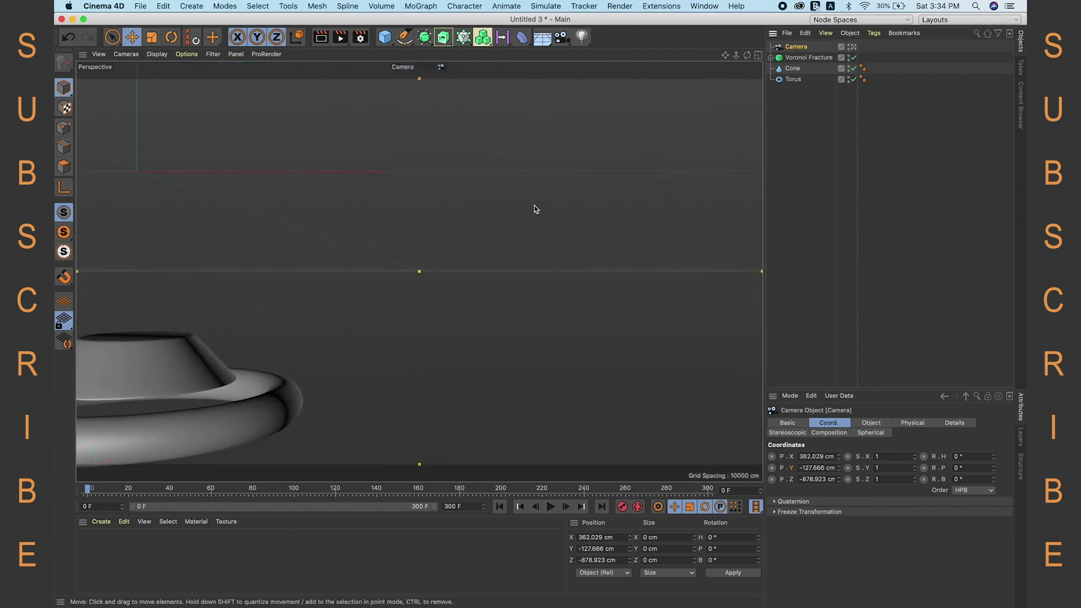
key("h")
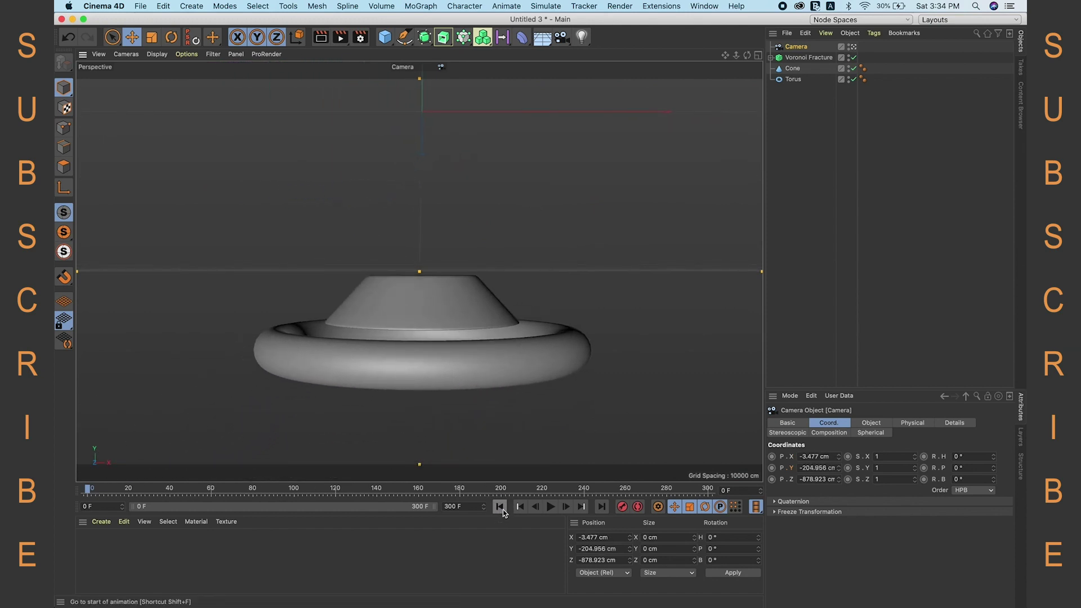
left_click(551, 507)
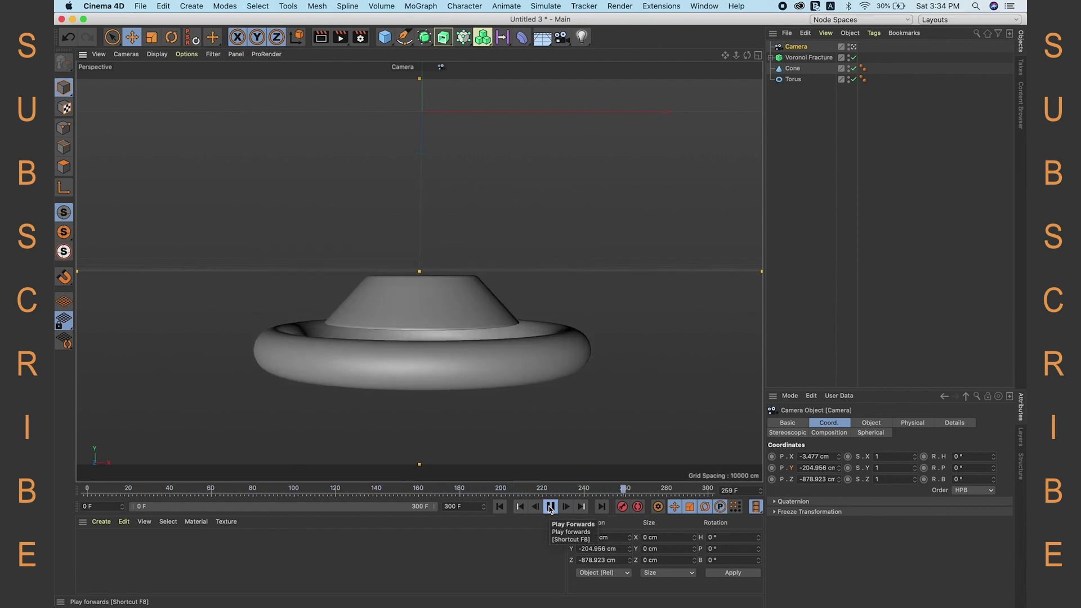
left_click(550, 508)
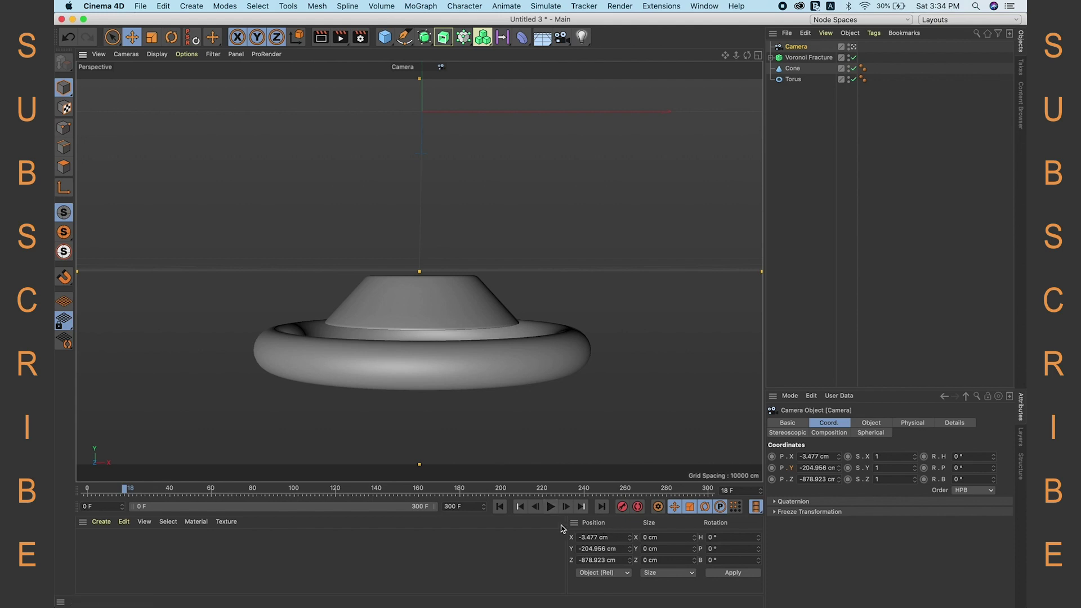
left_click(500, 505)
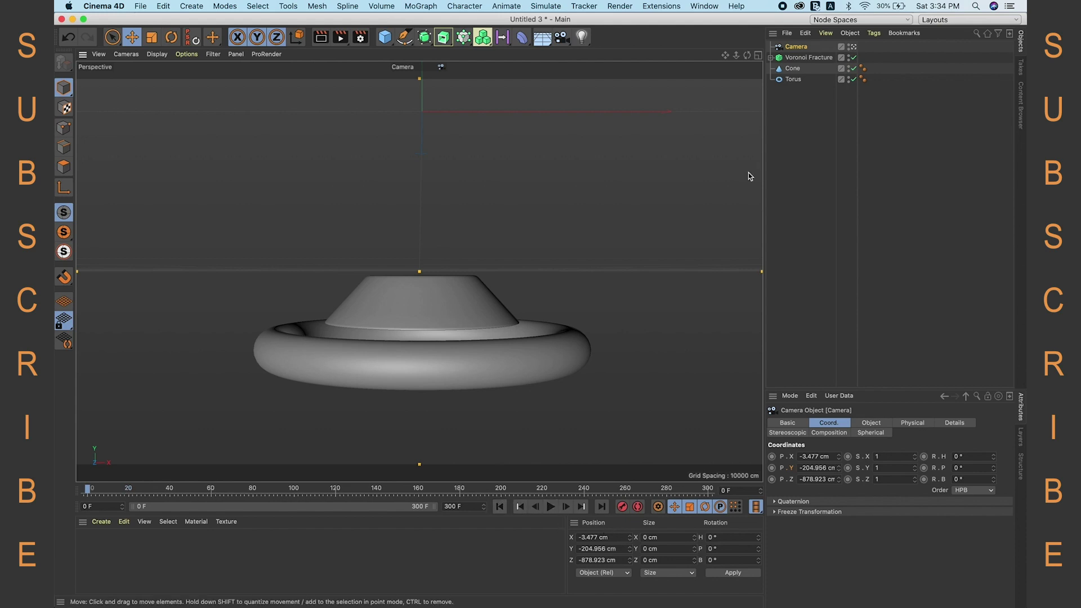
Add a Rigid Body simulation tag to the Voronoi Fracture.
left_click(813, 58)
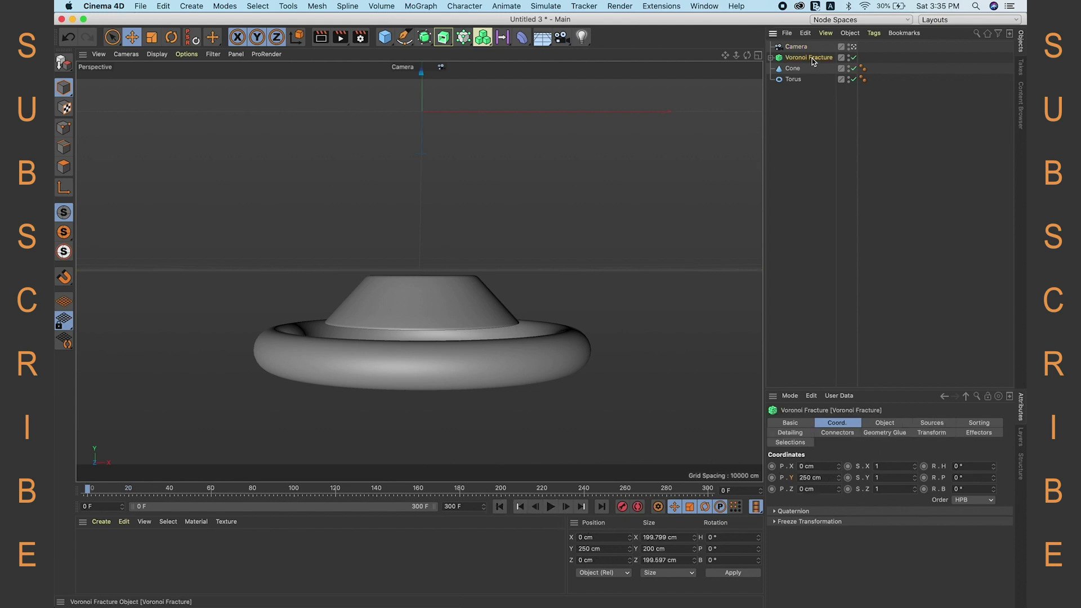
right_click(812, 58)
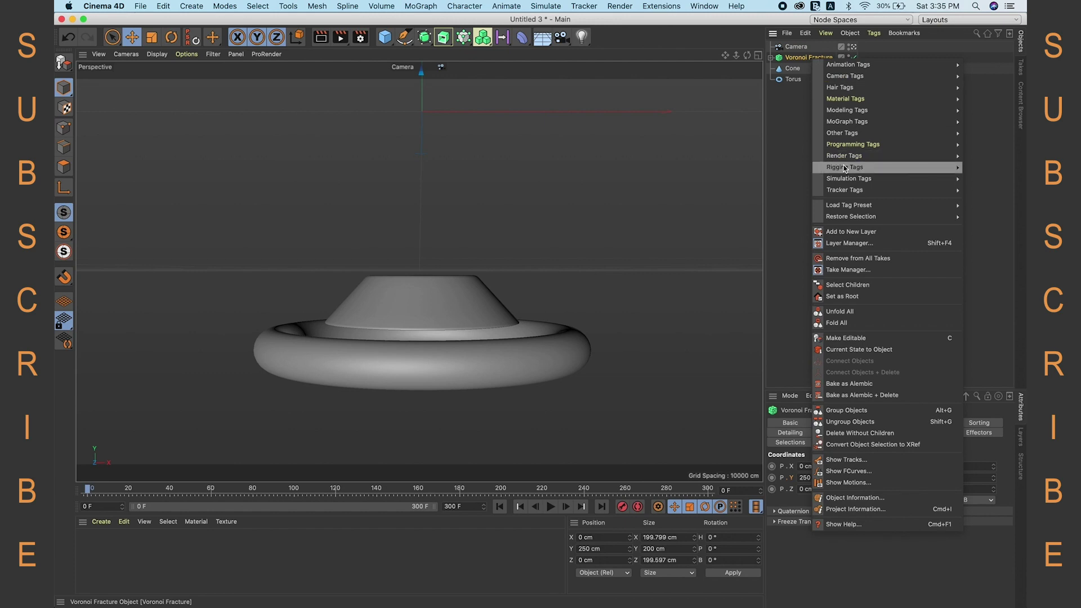
mouse_move(853, 181)
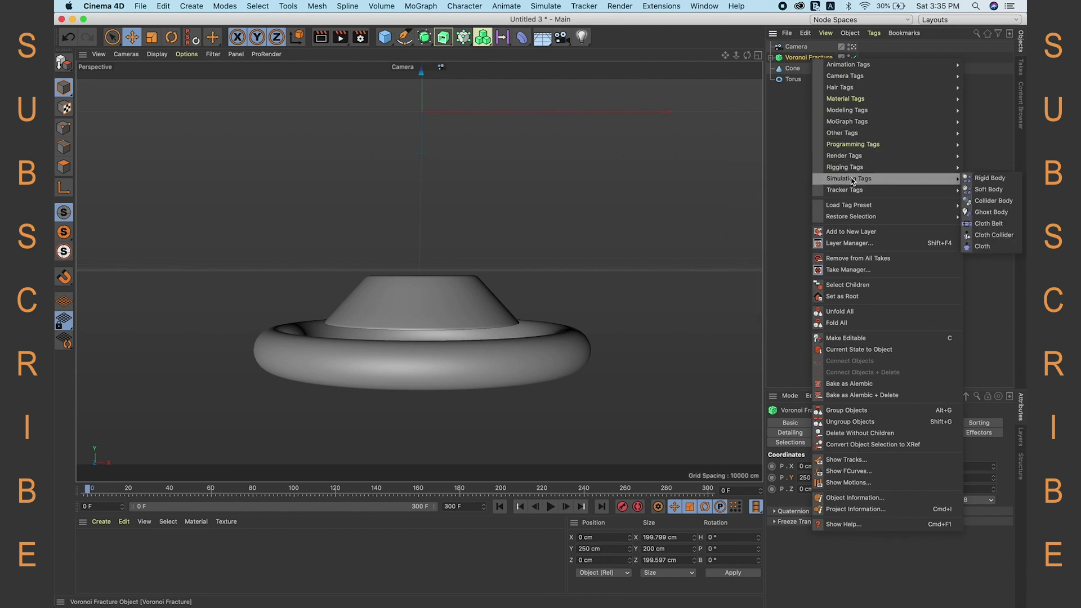
left_click(982, 181)
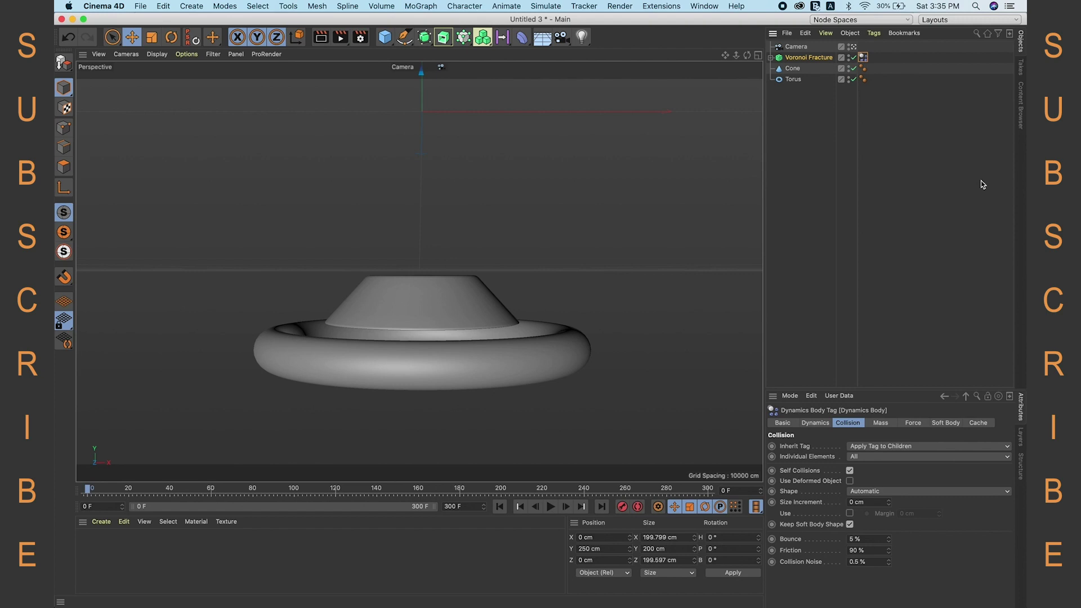
Add Collider Body simulation tags to the cone and the torus.
left_click(796, 72)
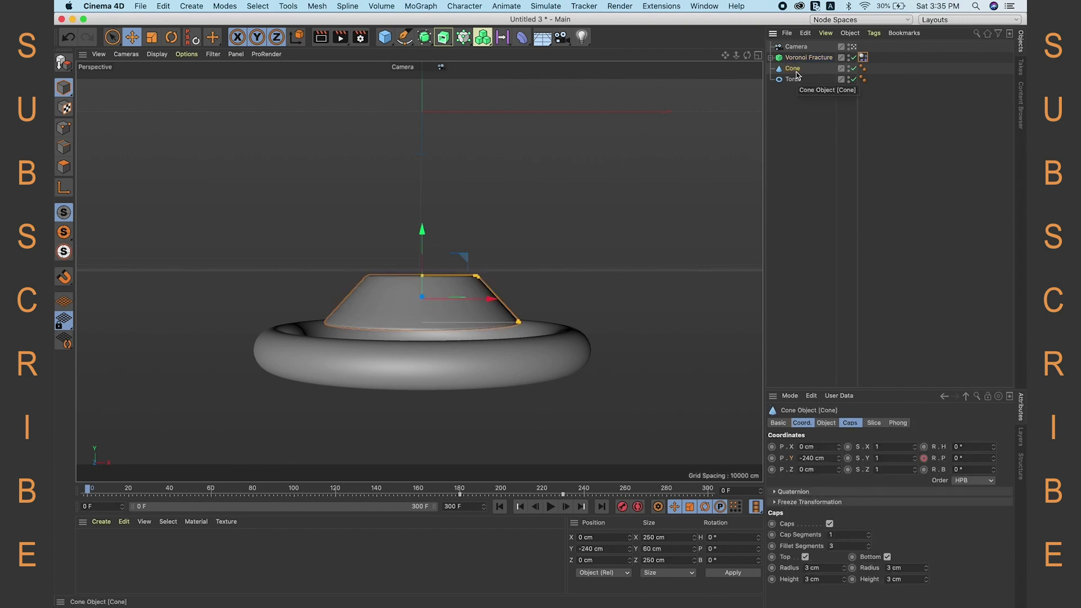
right_click(796, 70)
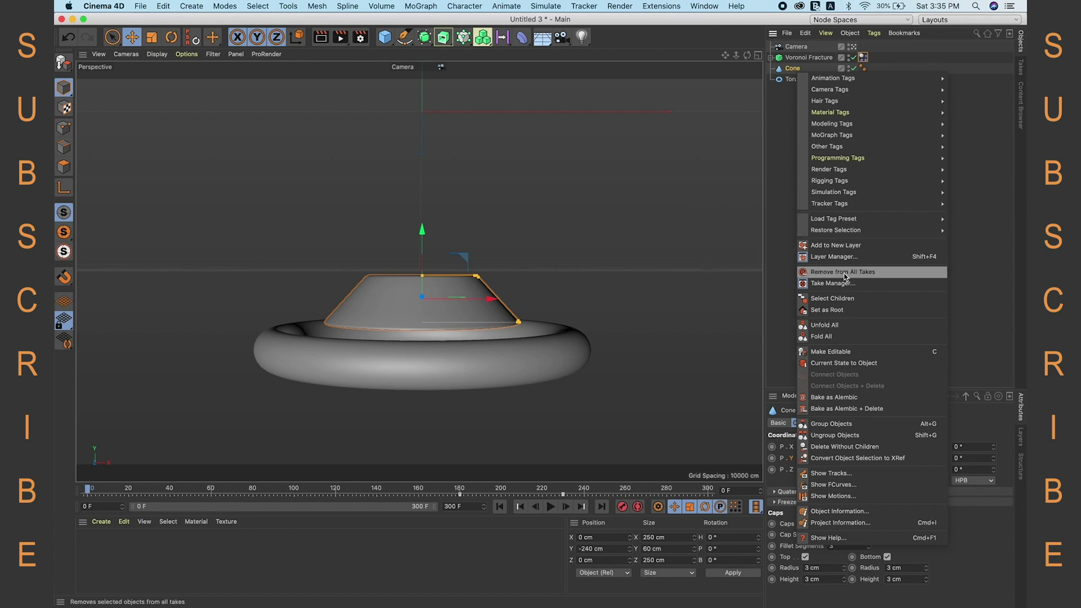
mouse_move(843, 194)
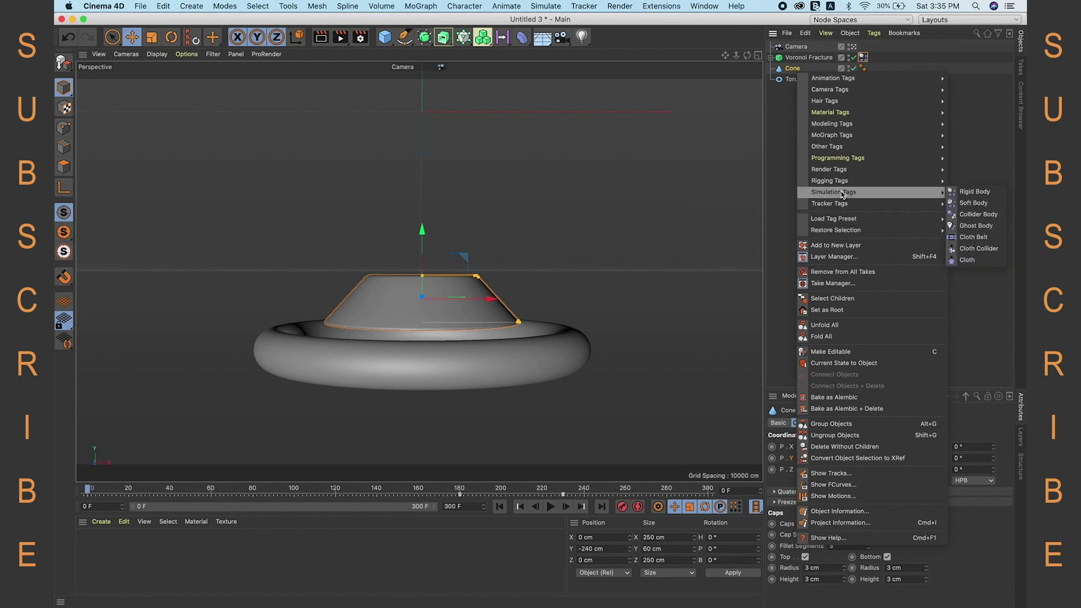
left_click(974, 215)
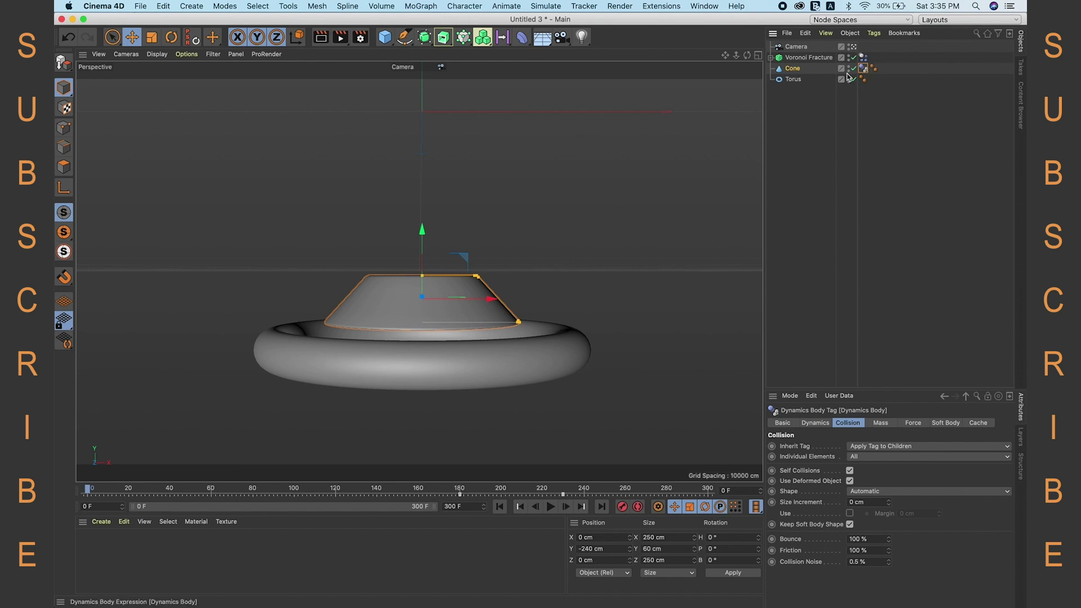
left_click(794, 80)
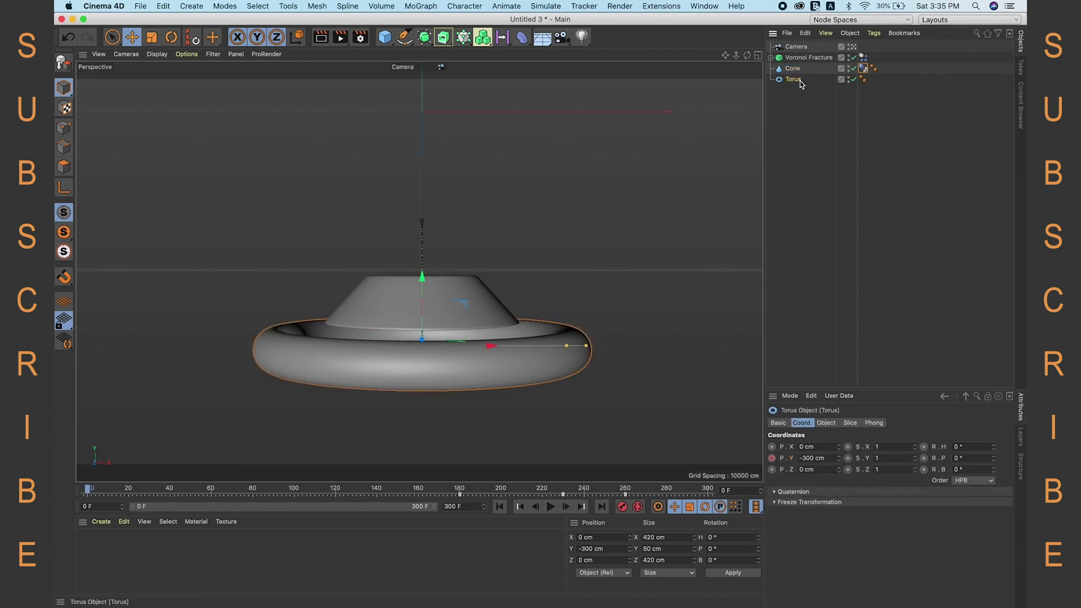
right_click(801, 83)
mouse_move(832, 213)
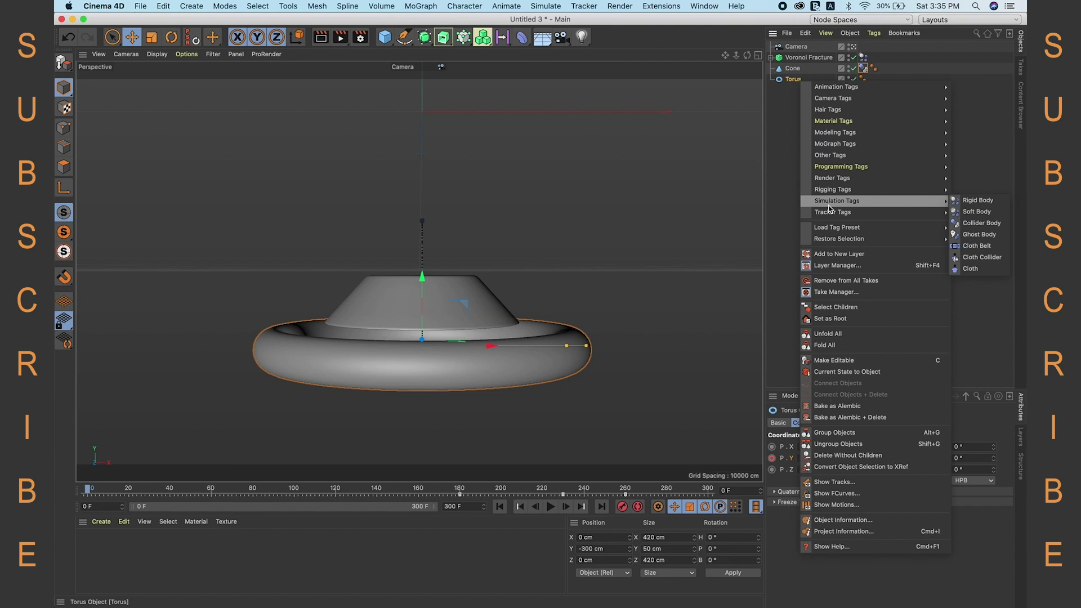
left_click(982, 224)
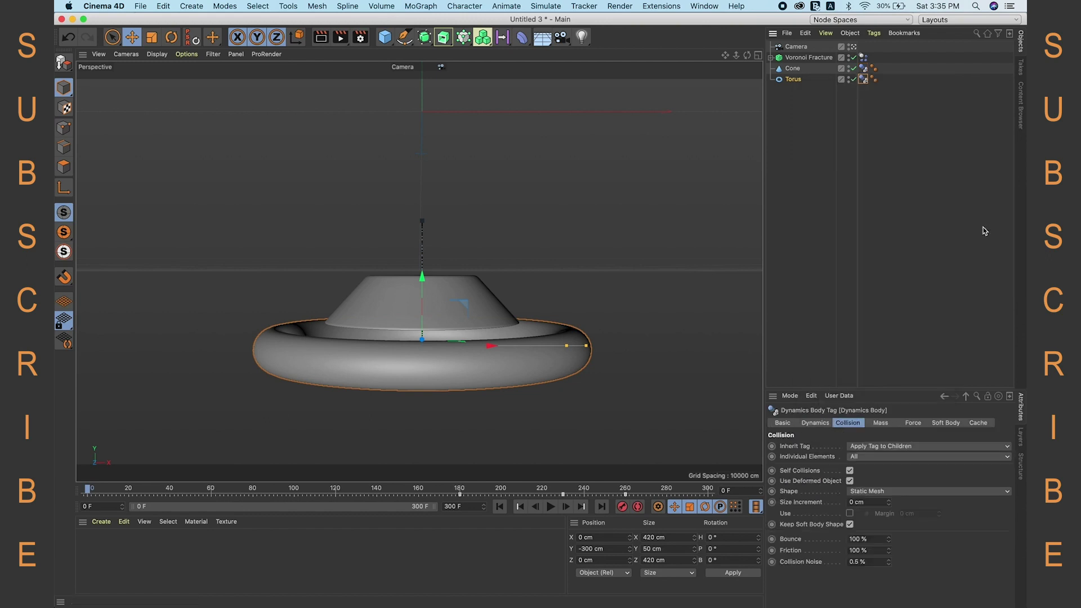
Set the fractured sphere's collision Bounce to 40% and Friction to 50%.
left_click(862, 57)
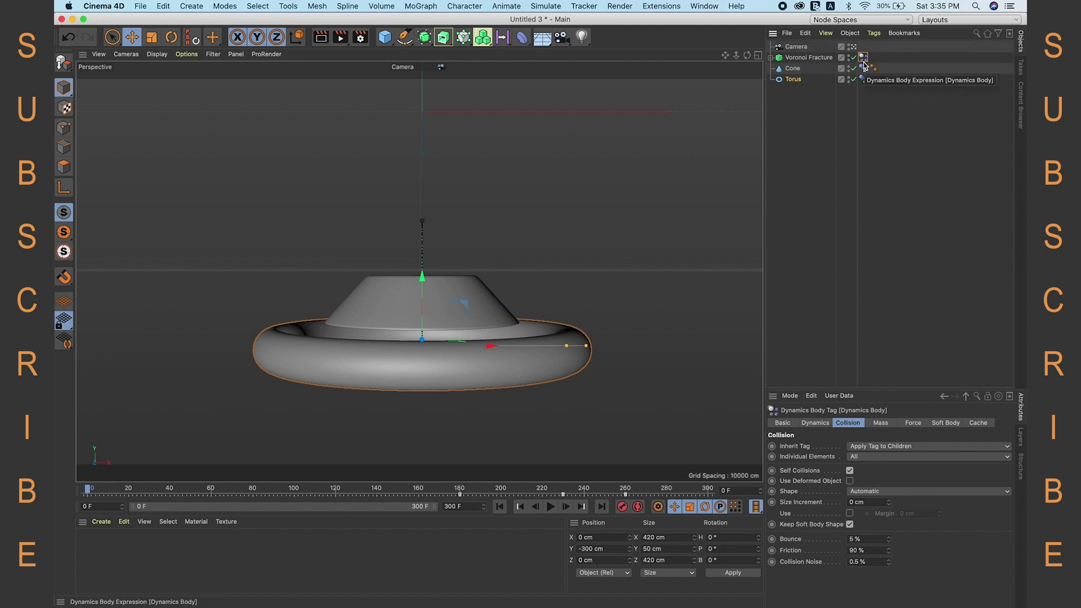
left_click(815, 423)
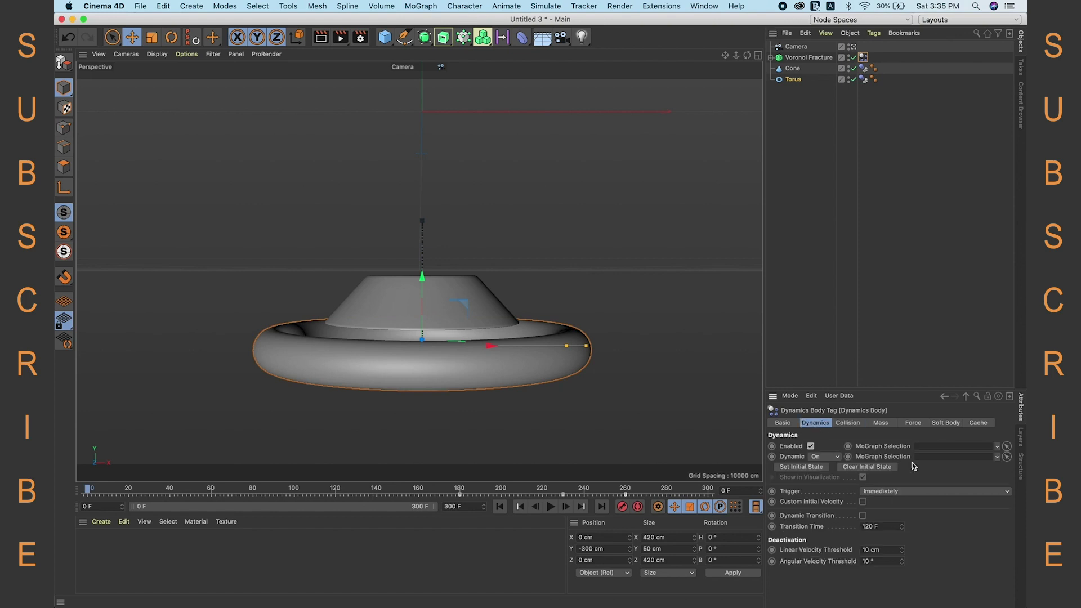
left_click(846, 426)
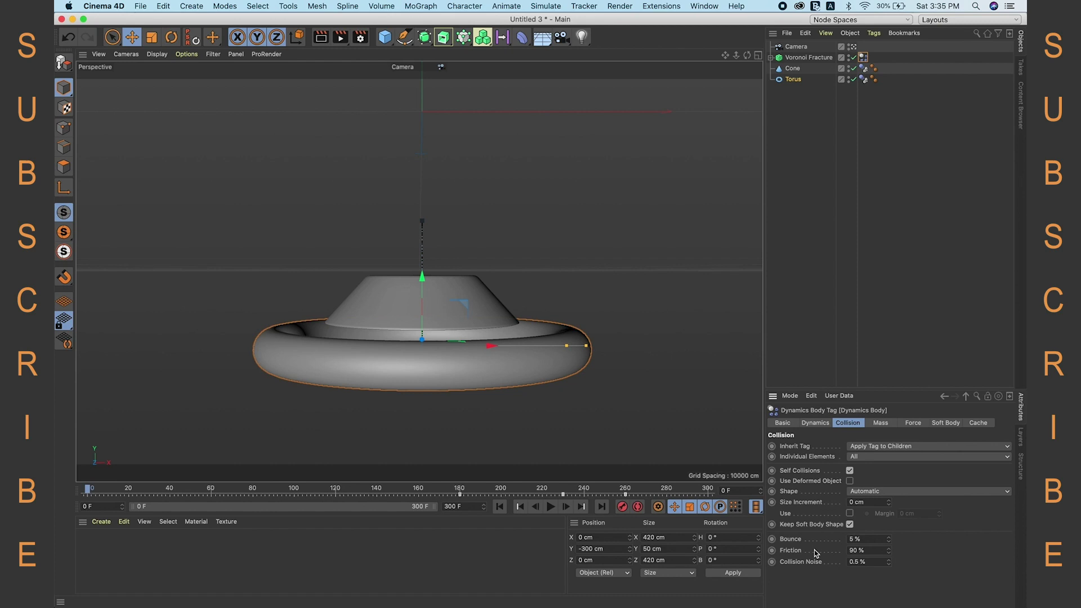
left_click_drag(865, 549, 817, 546)
type("5")
left_click_drag(860, 540, 849, 540)
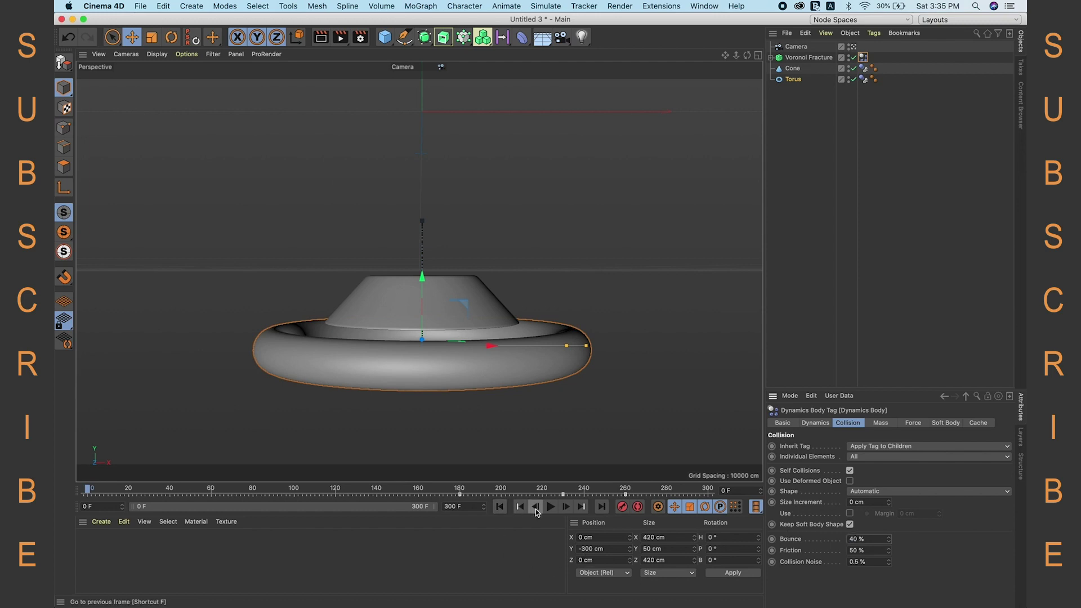
Play the simulation to test the collisions, then rewind to the first frame.
left_click(550, 506)
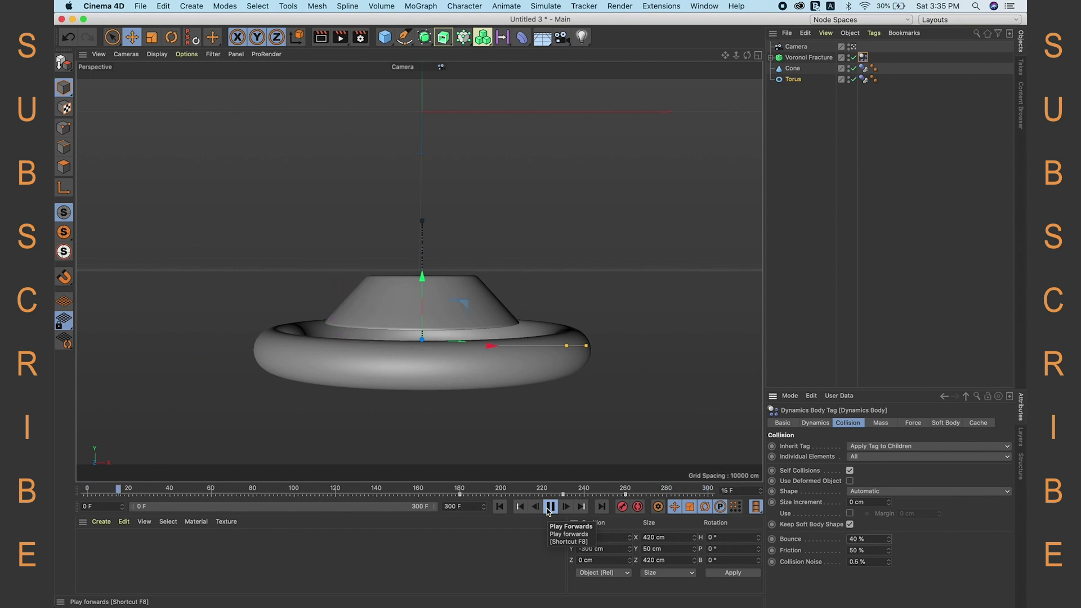
left_click(549, 507)
left_click(499, 506)
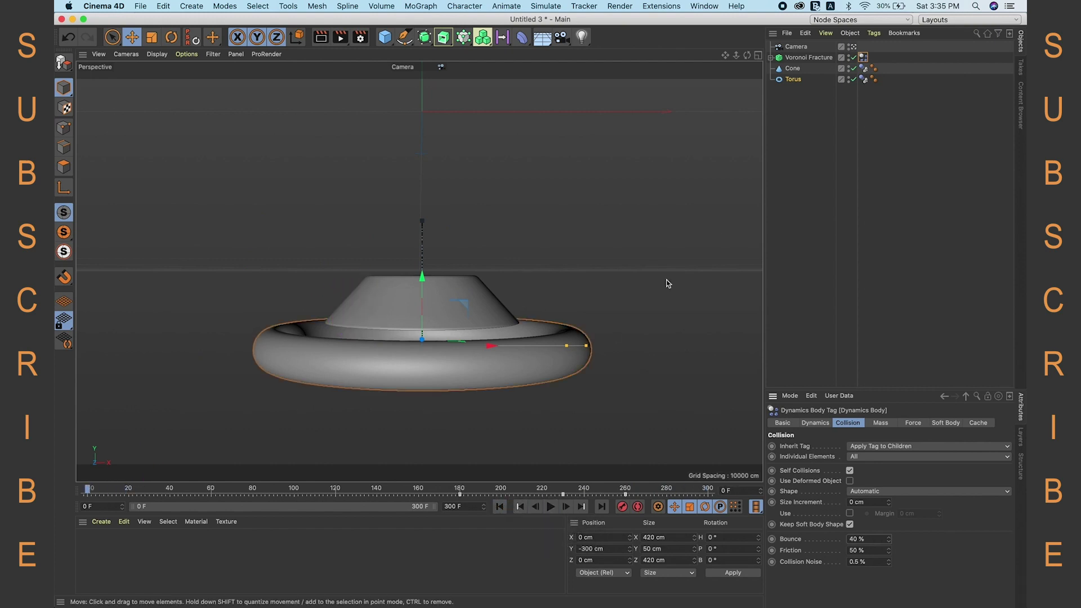
left_click(805, 59)
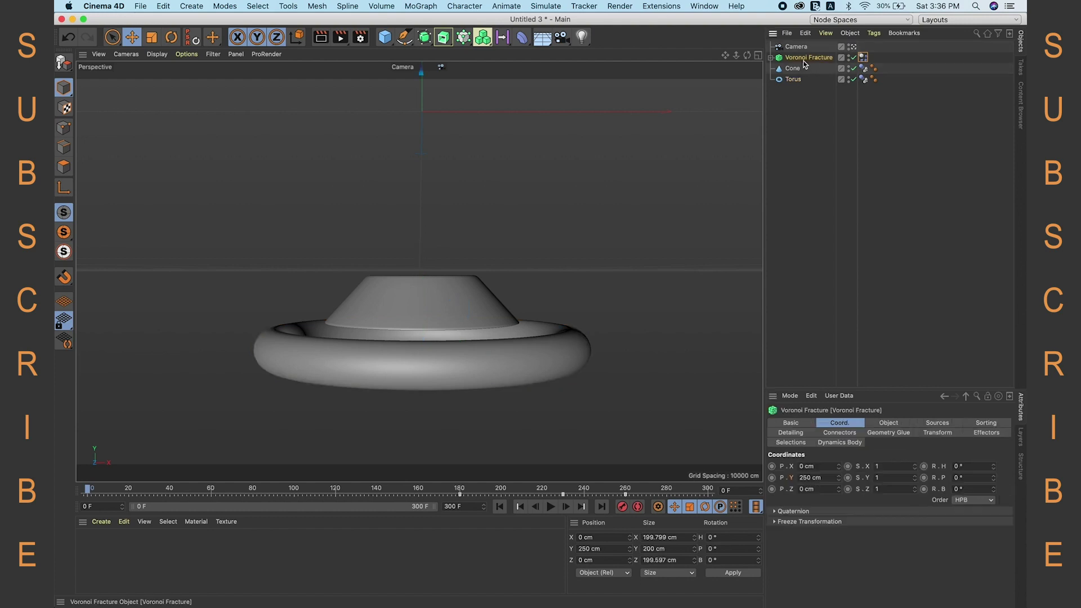
Set the Point Generator - Distribution Point Amount to 70 in the fracture's Sources.
left_click(937, 423)
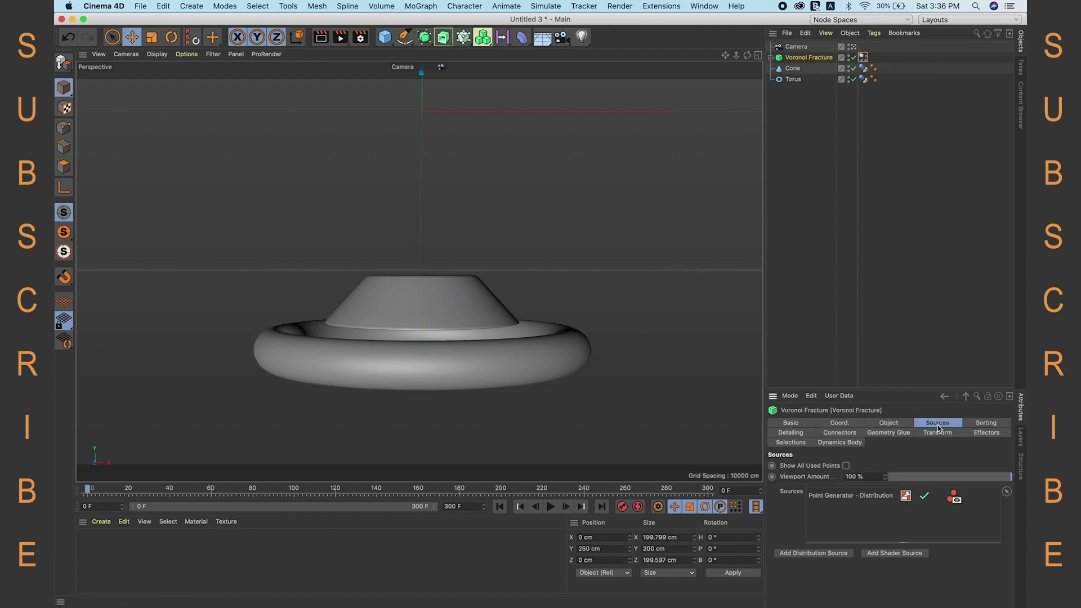
left_click(832, 500)
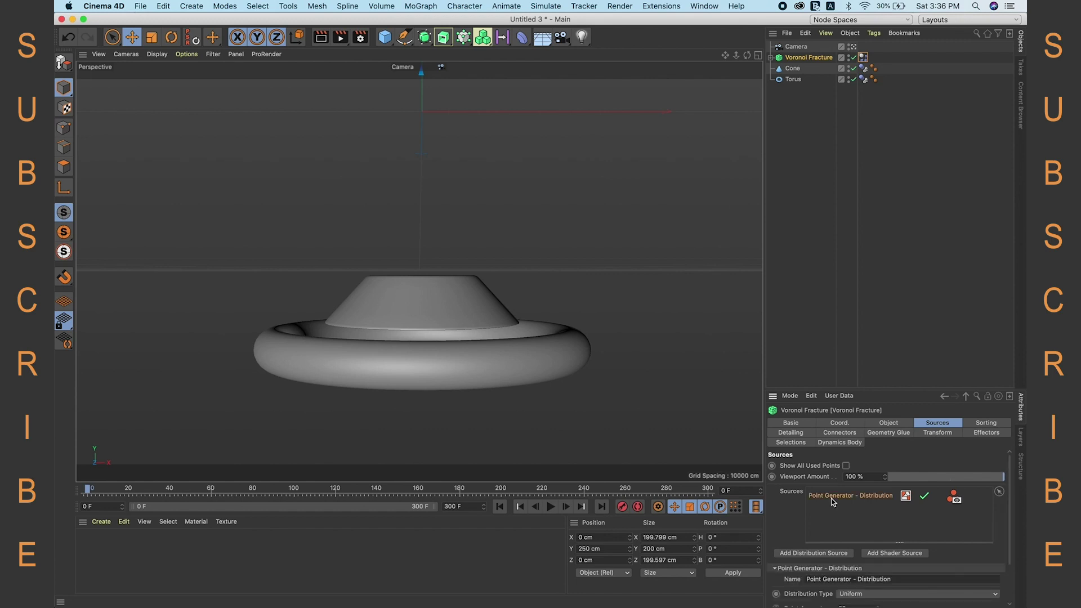
scroll(811, 517, "down", 3)
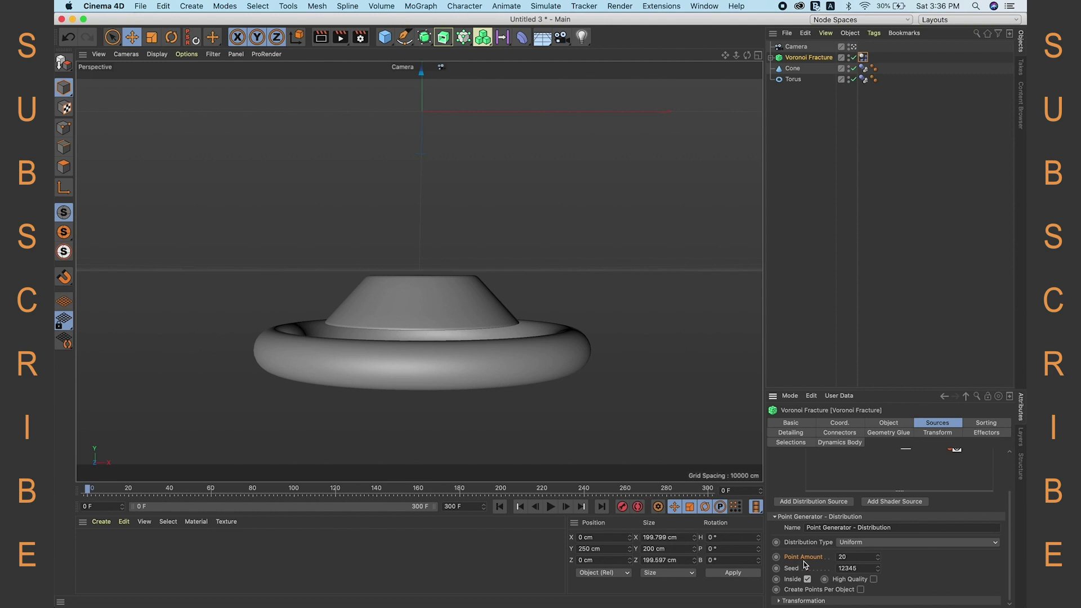
double_click(844, 557)
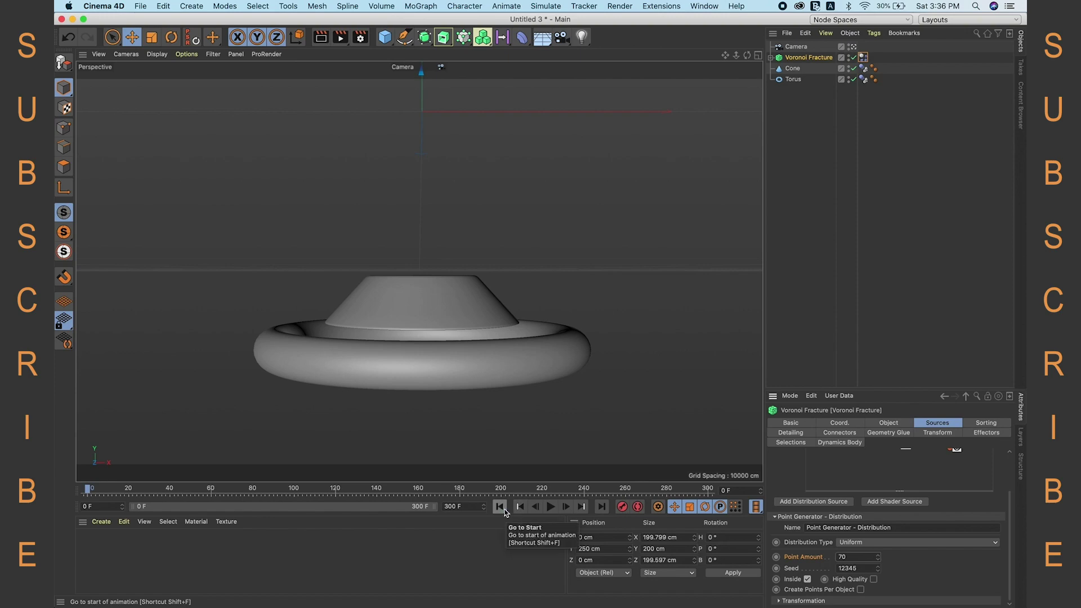
Play the simulation to check the smaller fragments, then rewind to the start.
left_click(551, 507)
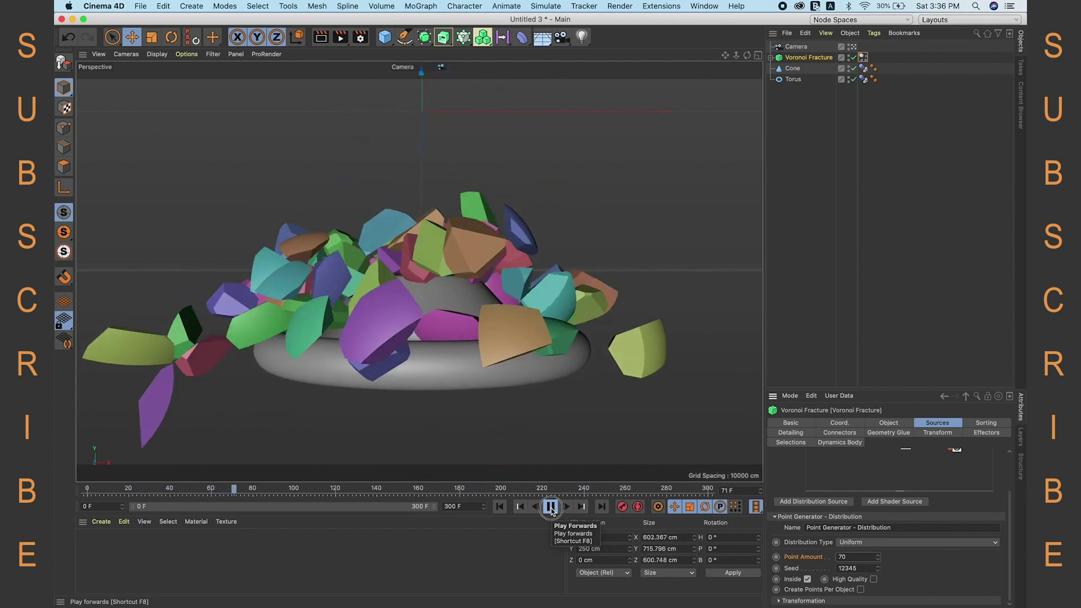
left_click(551, 507)
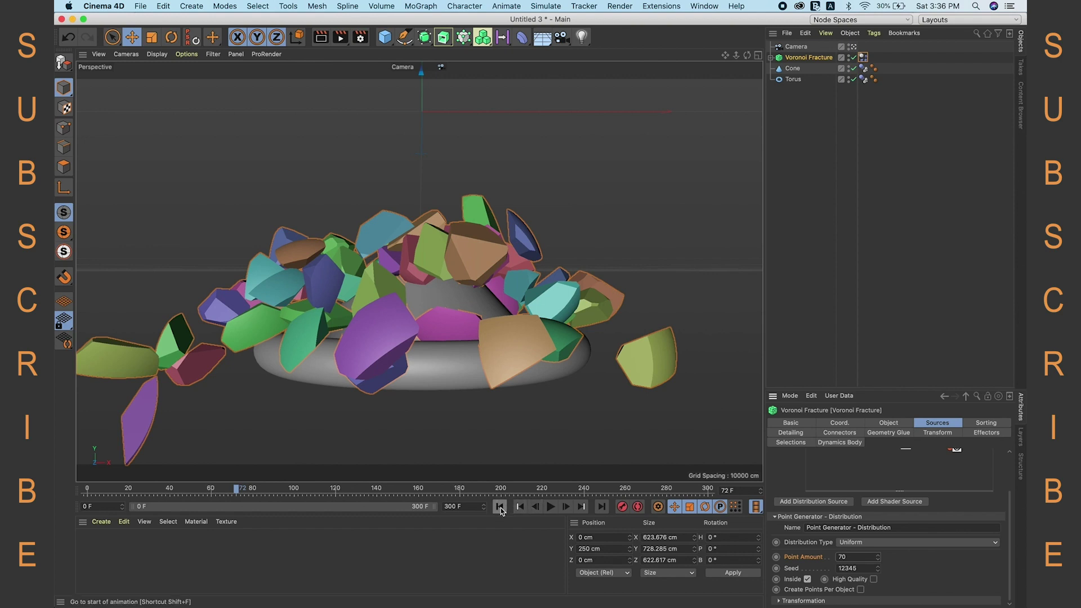
left_click(520, 506)
Set the collision Friction to 20% and test the simulation.
left_click(871, 70)
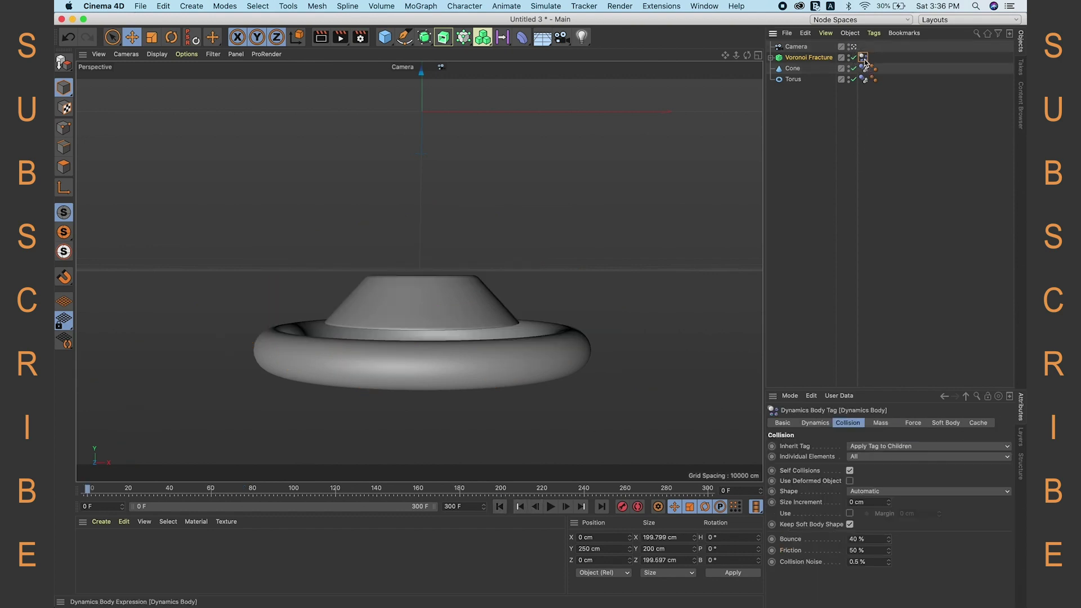
left_click(850, 550)
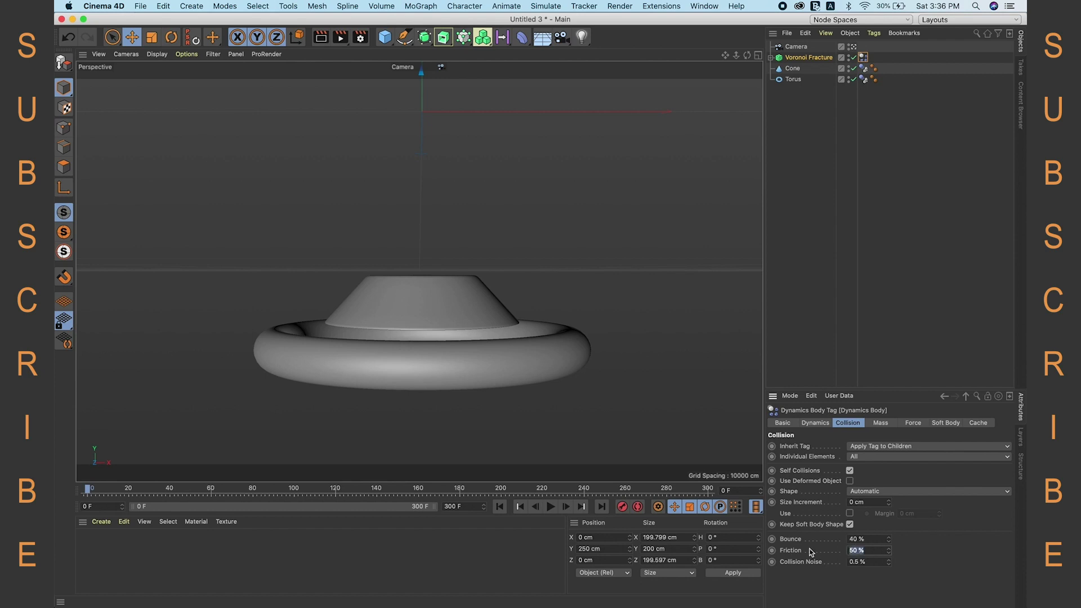
type("2")
left_click(883, 540)
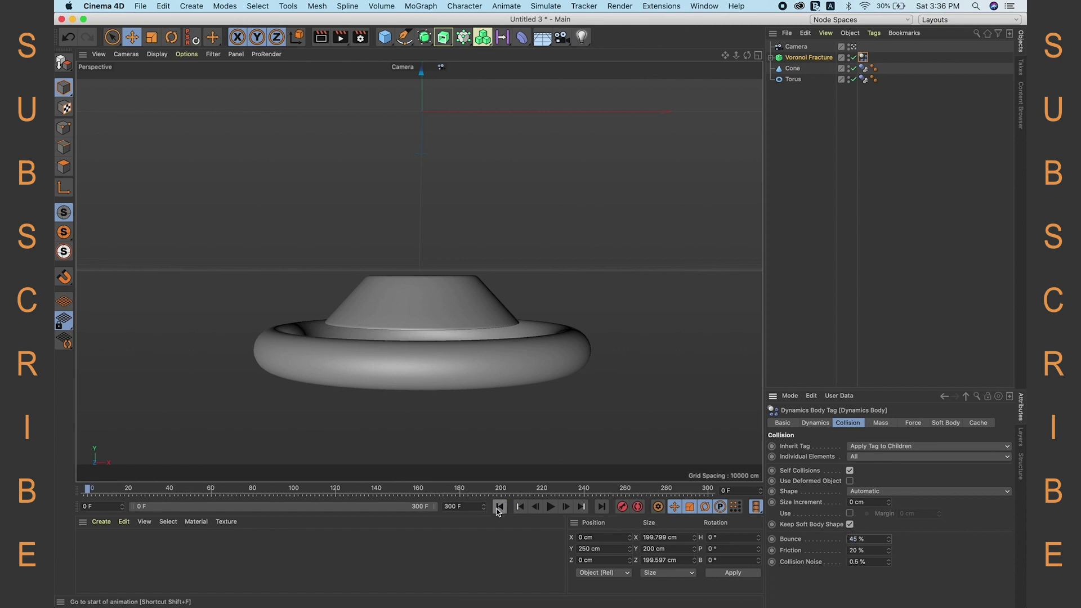
left_click(550, 506)
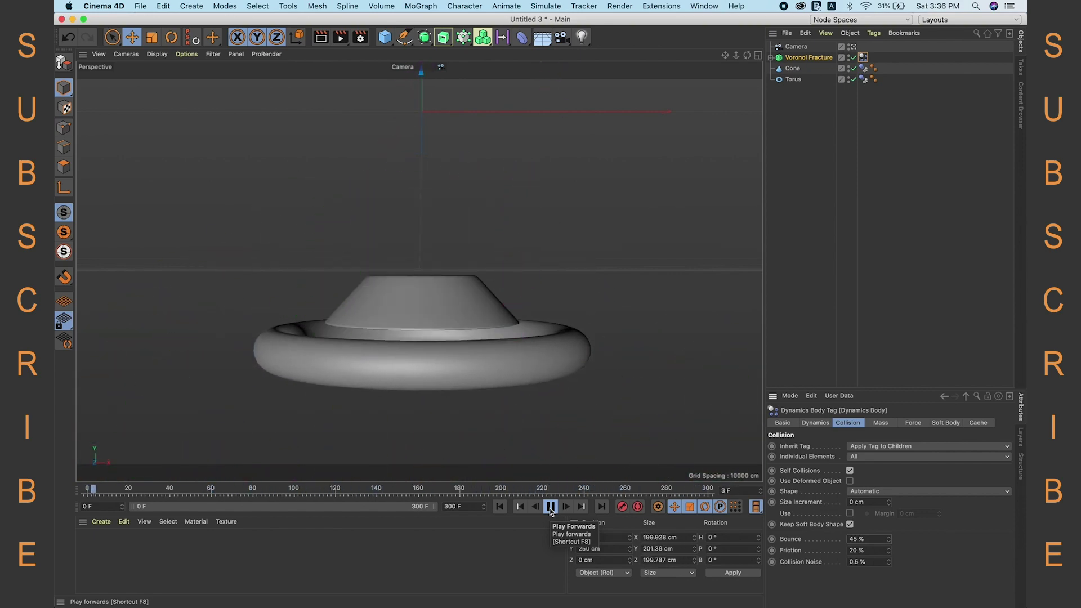
left_click(550, 506)
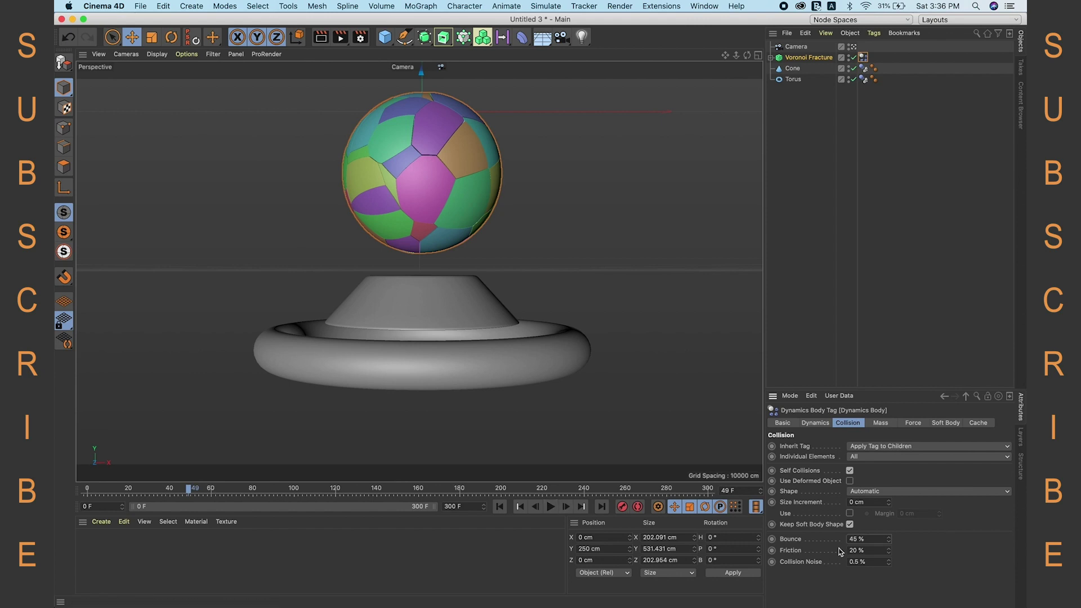
Change Bounce to 60% and replay the simulation from the first frame.
left_click(863, 539)
type("60")
key("Return")
left_click(499, 506)
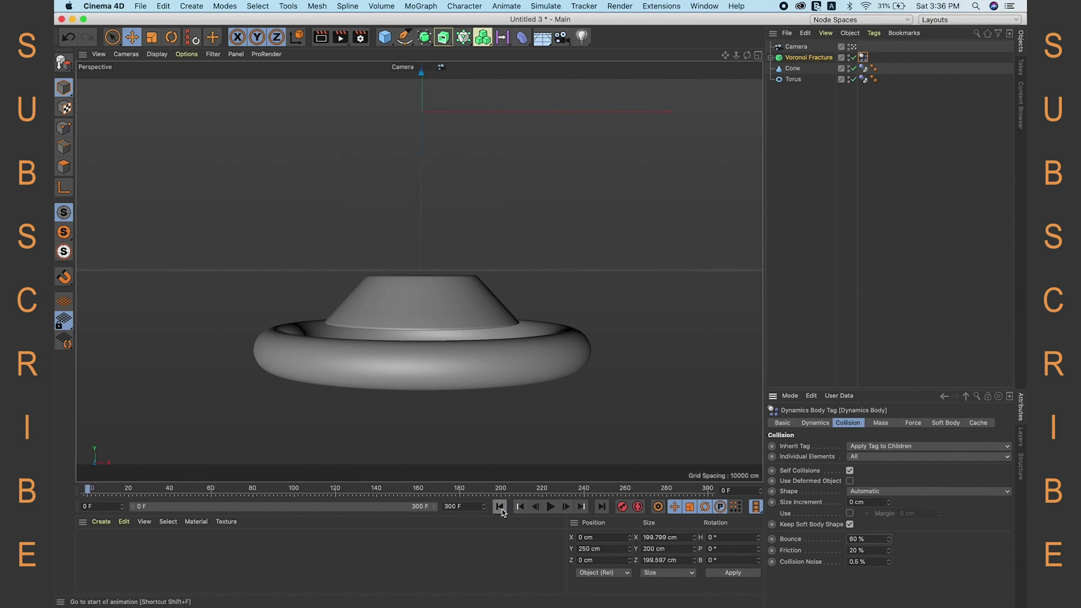
left_click(552, 508)
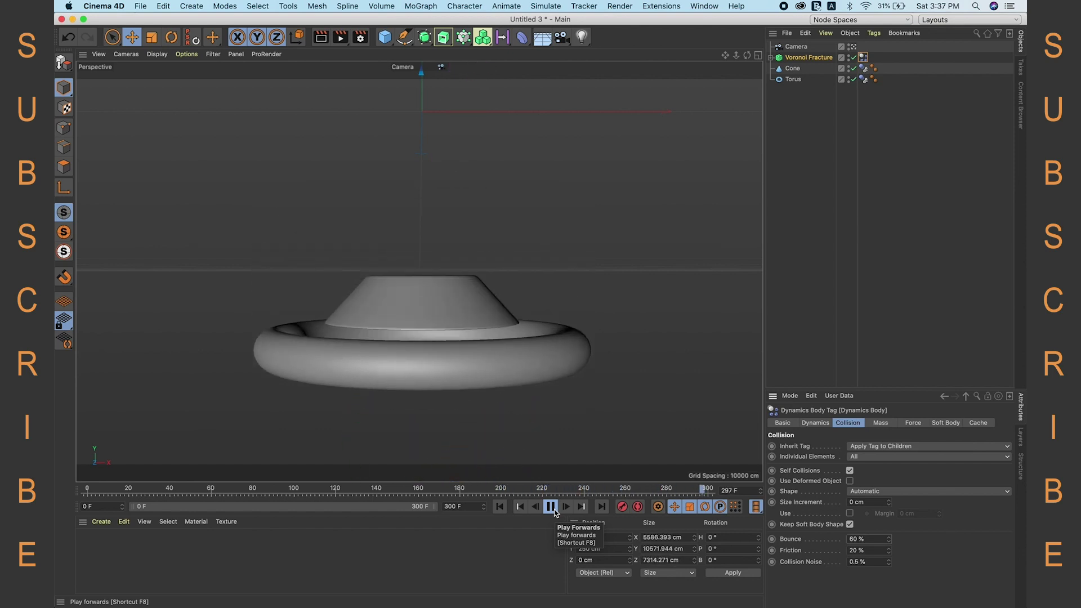
Raise the Voronoi Fracture Seed three steps and replay the shattering from frame 0.
left_click(552, 507)
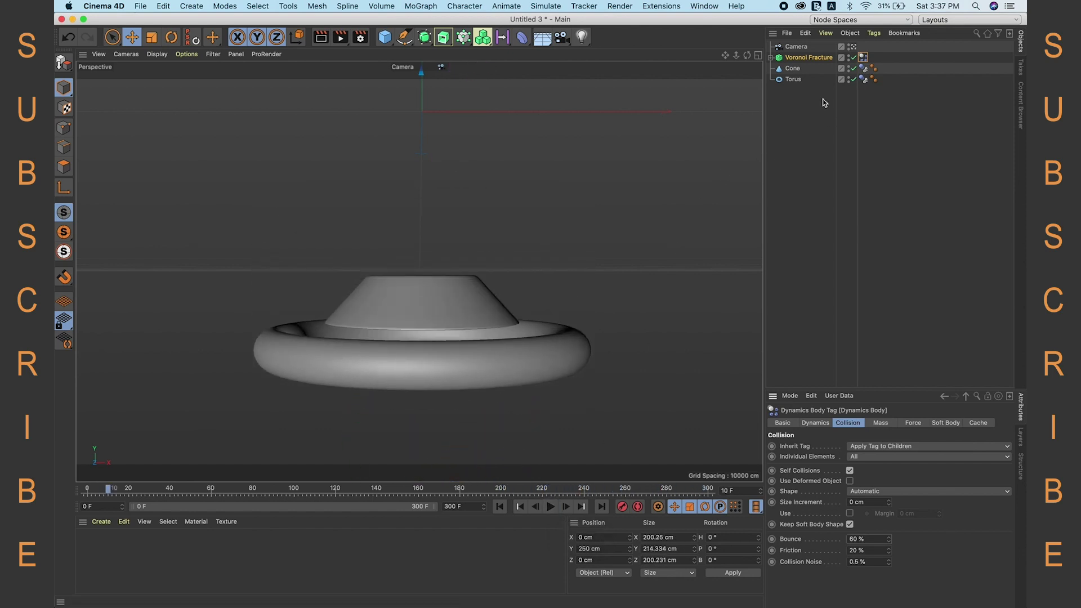
left_click(816, 59)
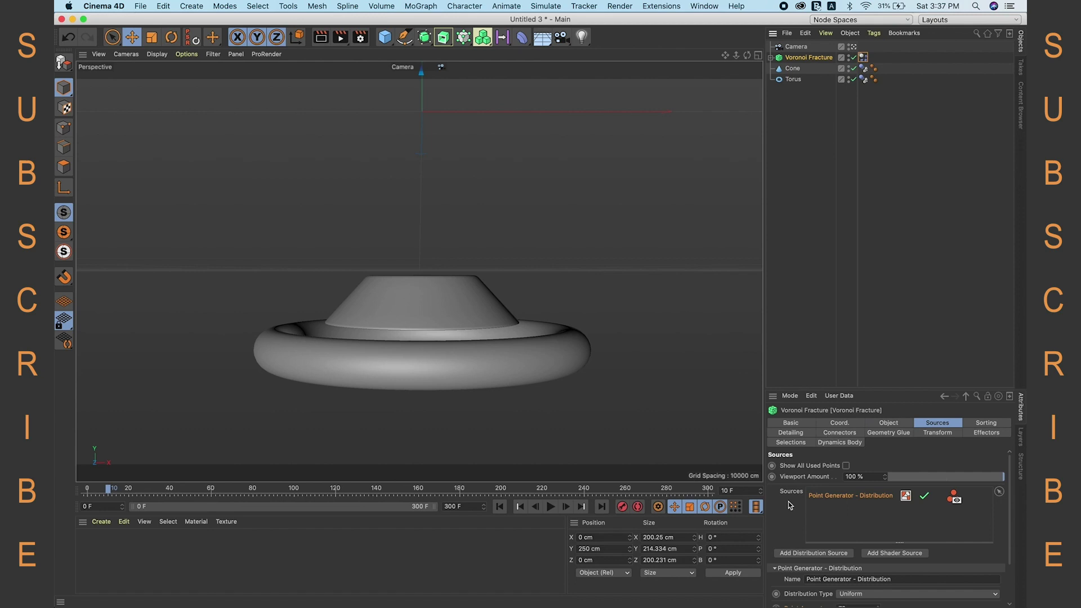
scroll(794, 510, "down", 3)
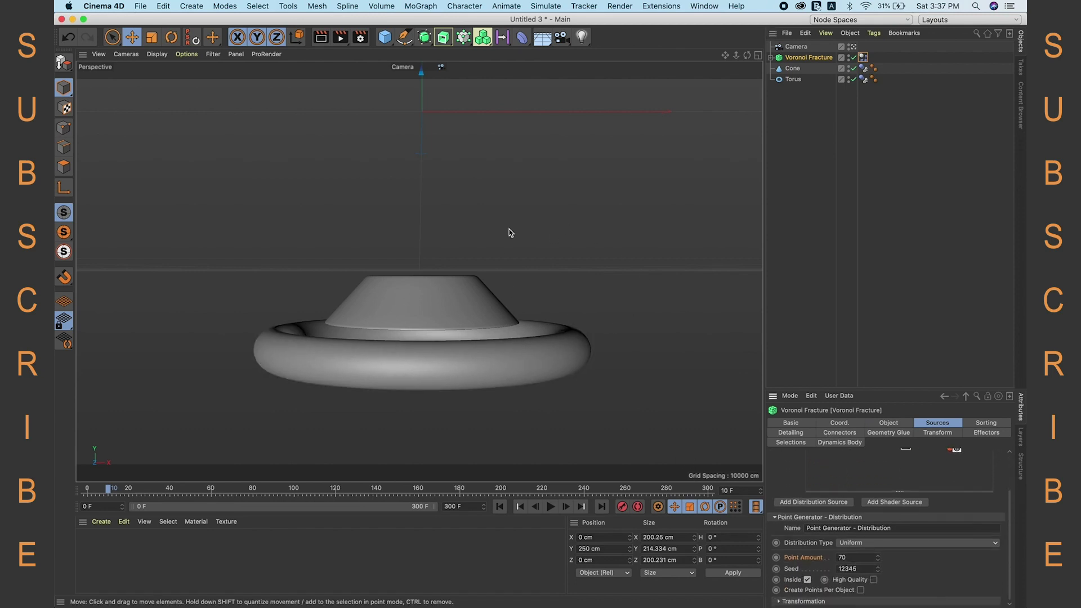
left_click(877, 567)
left_click(877, 567)
left_click(877, 567)
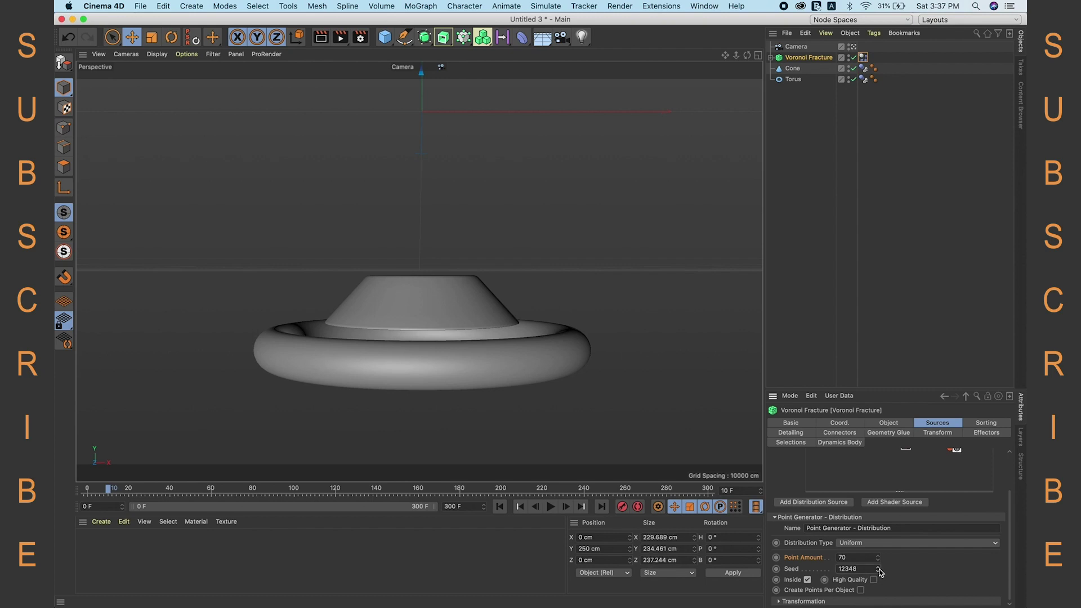
left_click(500, 506)
left_click(551, 506)
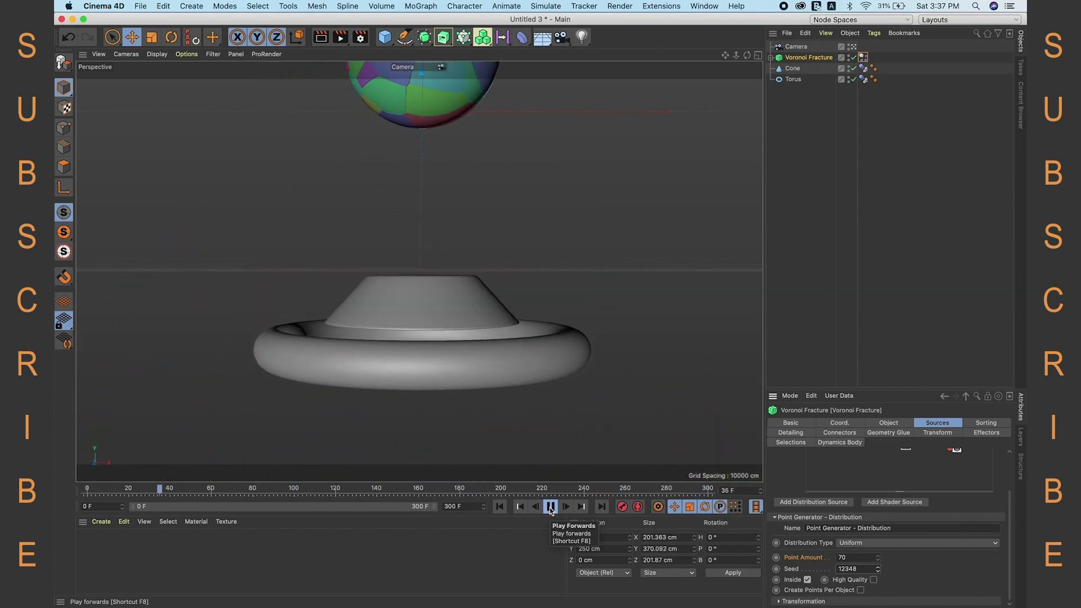
Set the Seed to 12347 and replay the simulation from the start.
left_click(878, 572)
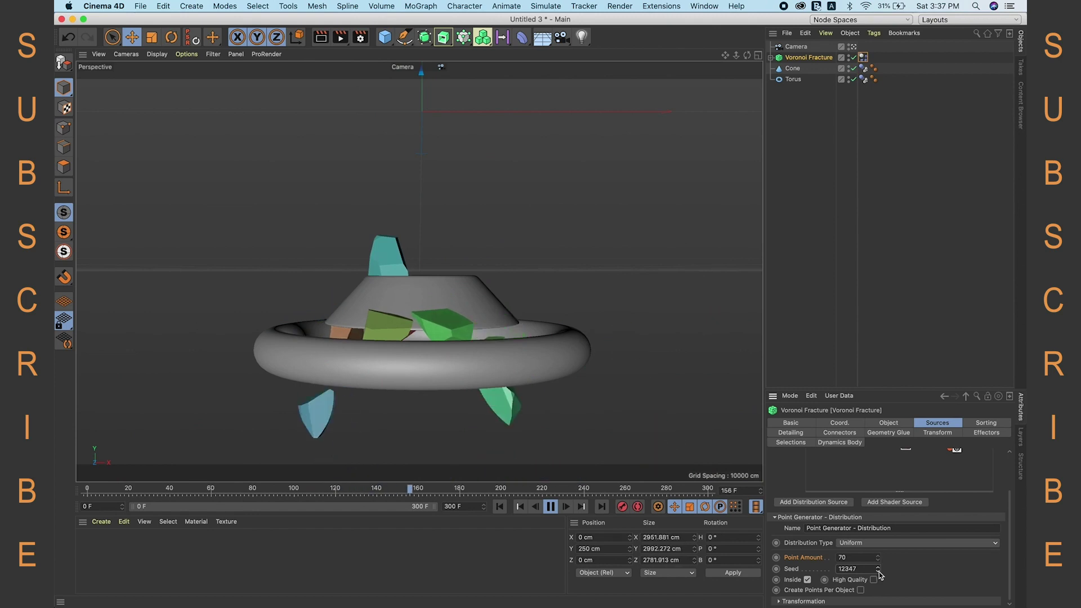
key("F8")
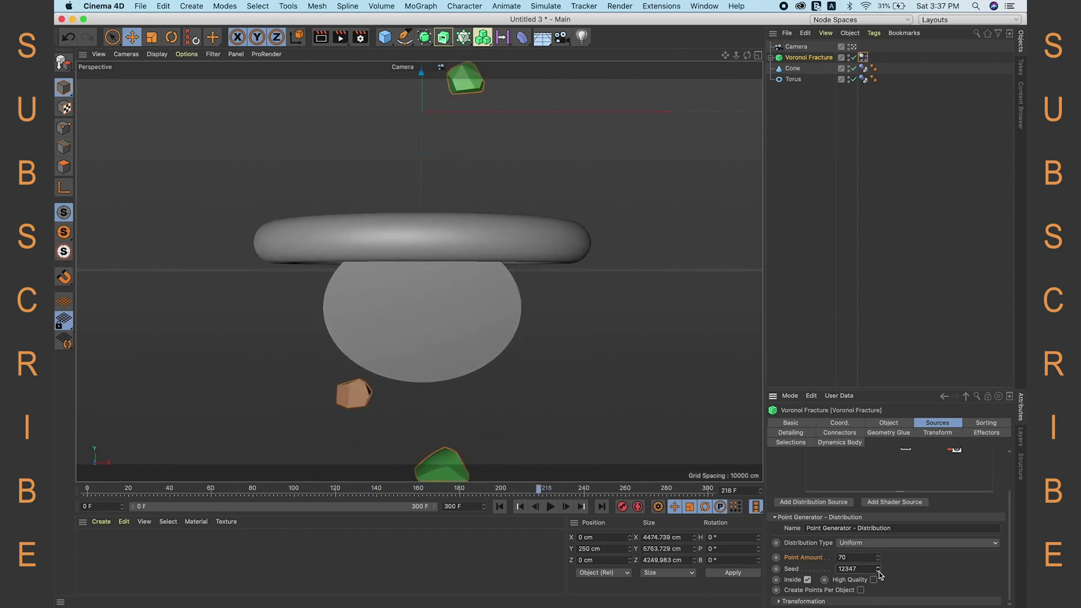
left_click(500, 506)
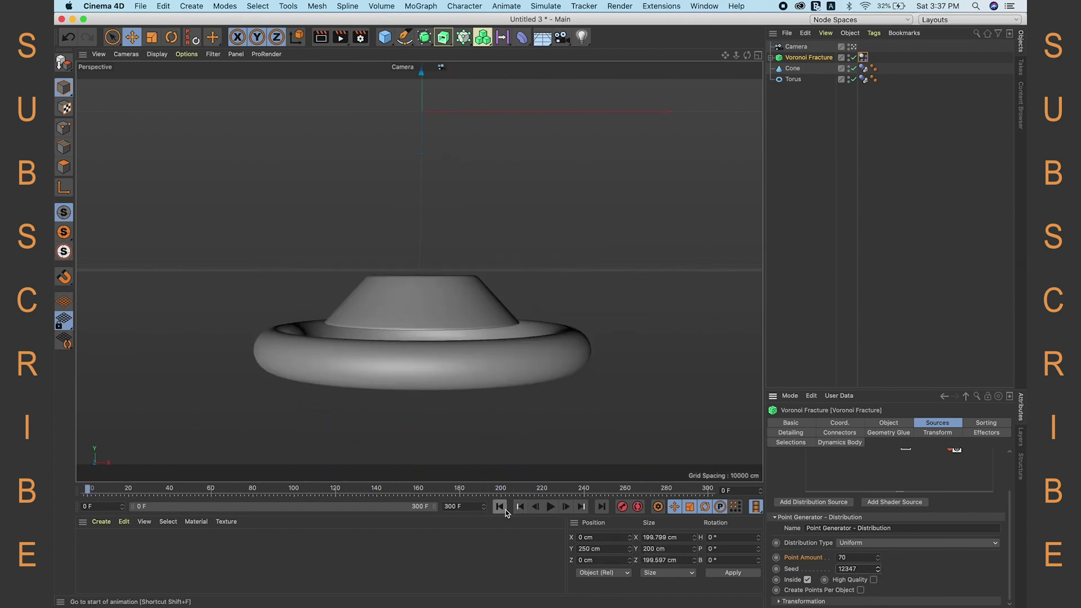
left_click(551, 507)
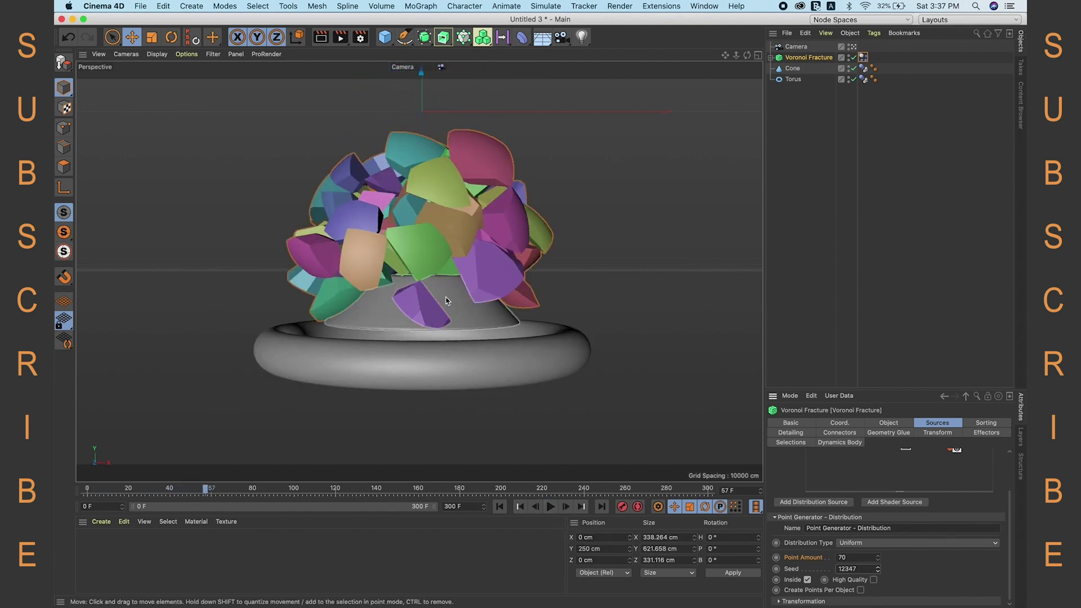
Add a Plane and set its orientation to +Z so it stands upright.
left_click(386, 37)
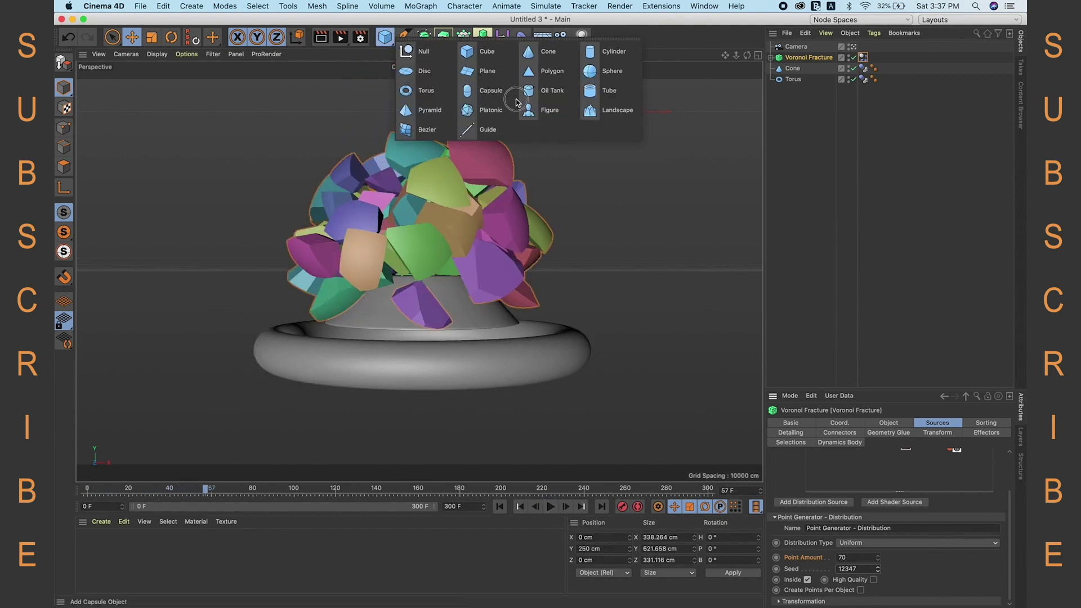
left_click(487, 72)
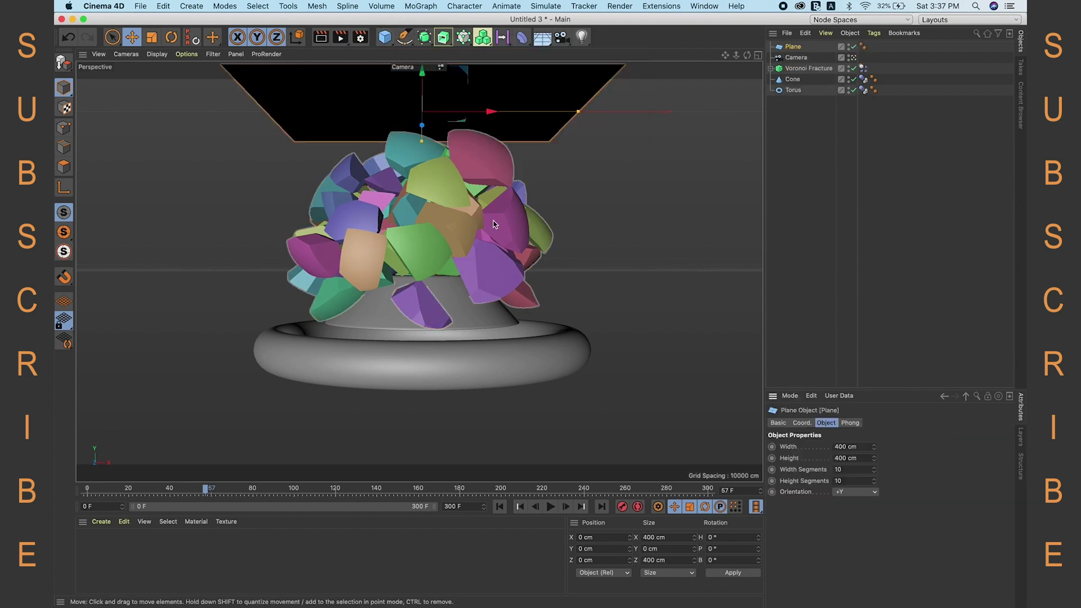
left_click_drag(426, 90, 445, 356)
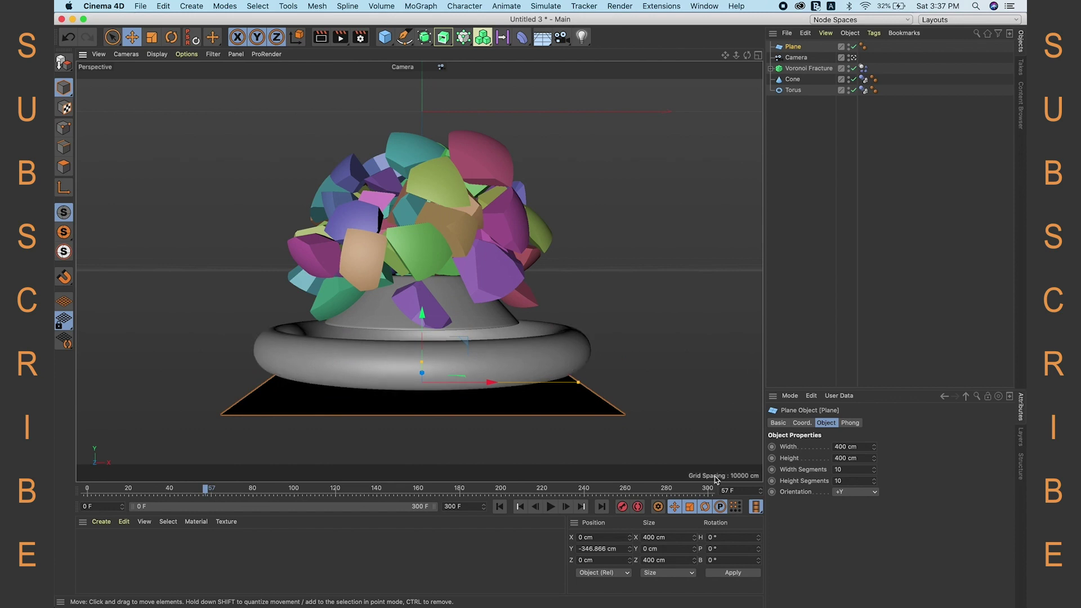
left_click(847, 491)
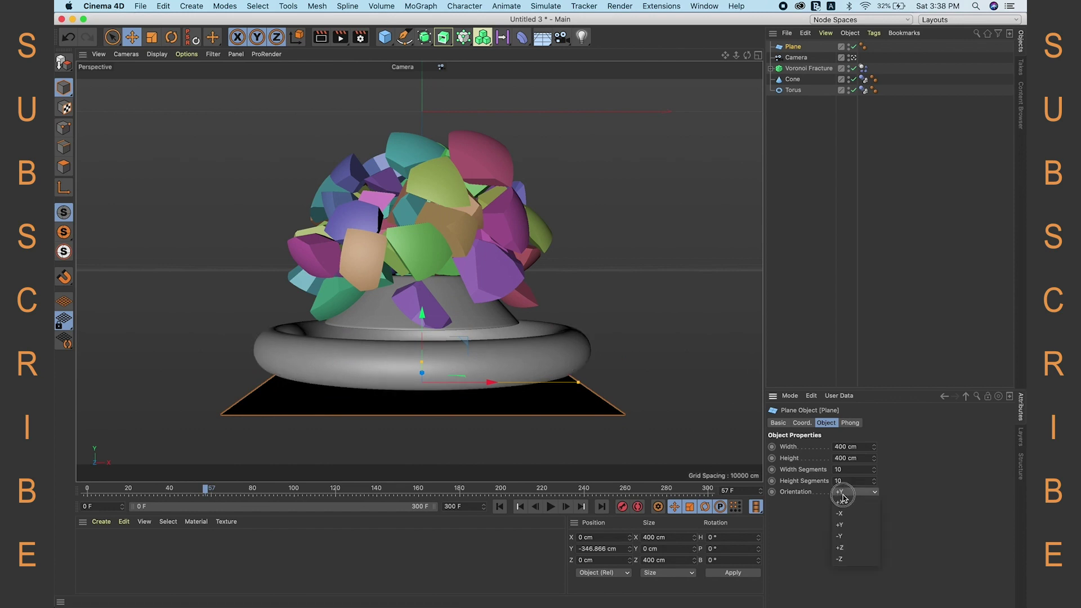
left_click(847, 549)
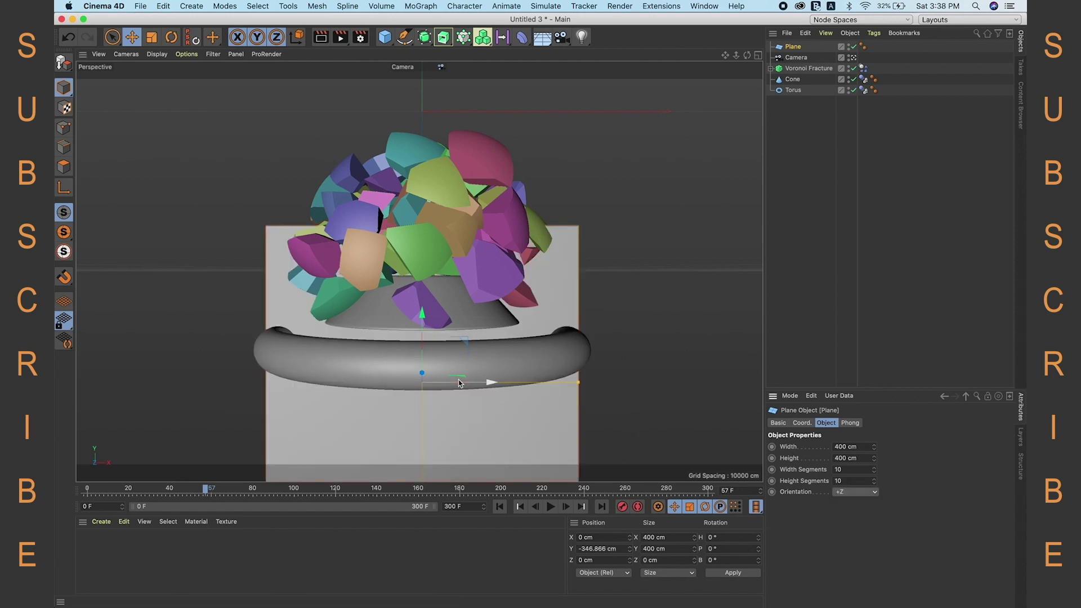
Push the plane back behind the objects, scale it to 2750 cm, and add a Sky object.
left_click(758, 54)
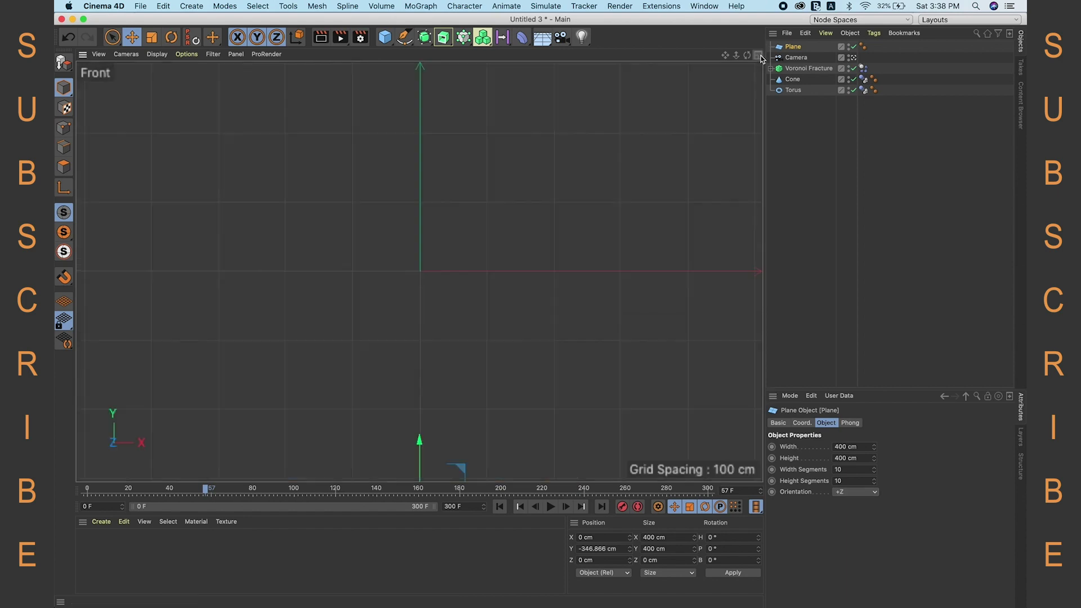
scroll(615, 169, "down", 5)
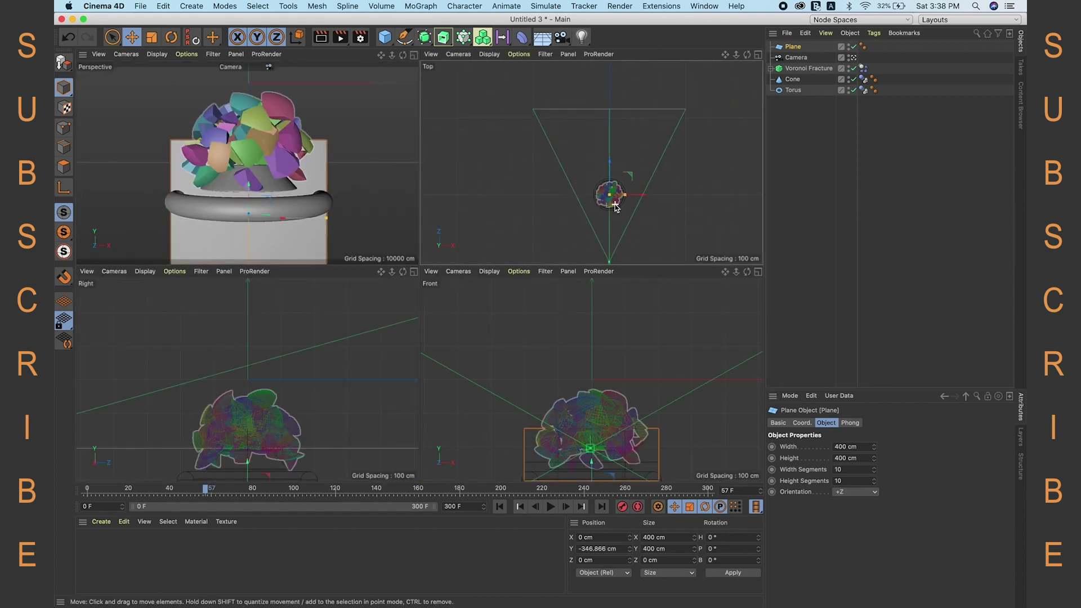
left_click_drag(615, 168, 615, 61)
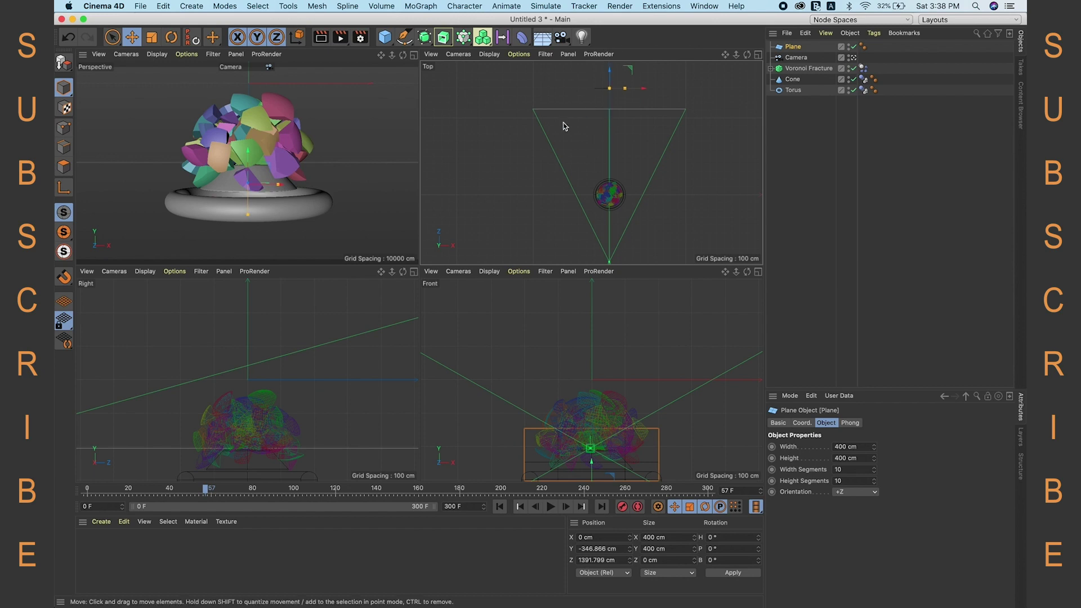
left_click(414, 55)
key("t")
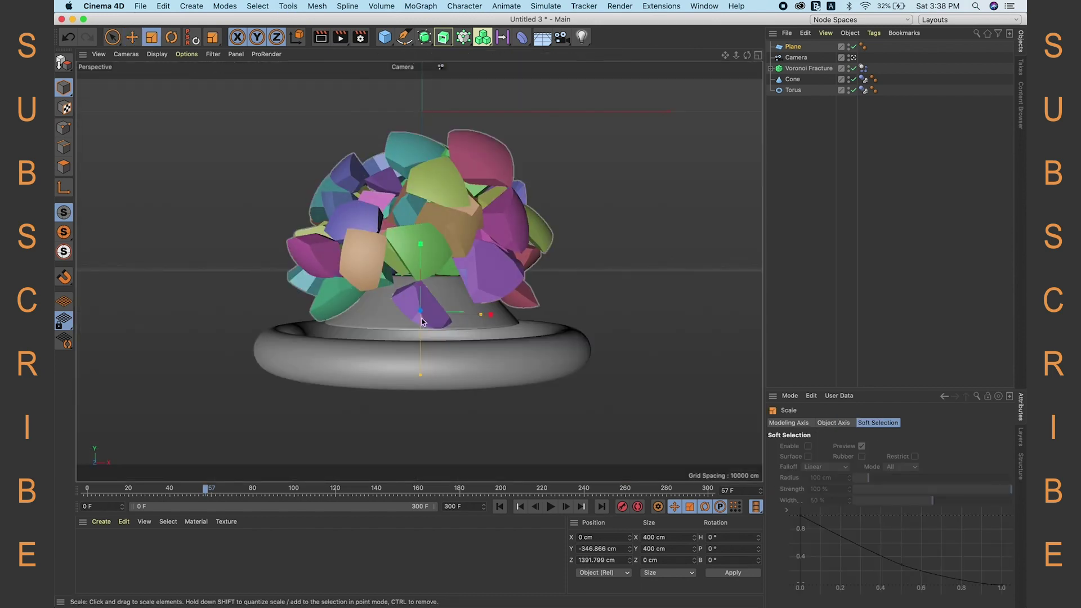
left_click_drag(436, 301, 552, 284)
left_click_drag(439, 282, 440, 284)
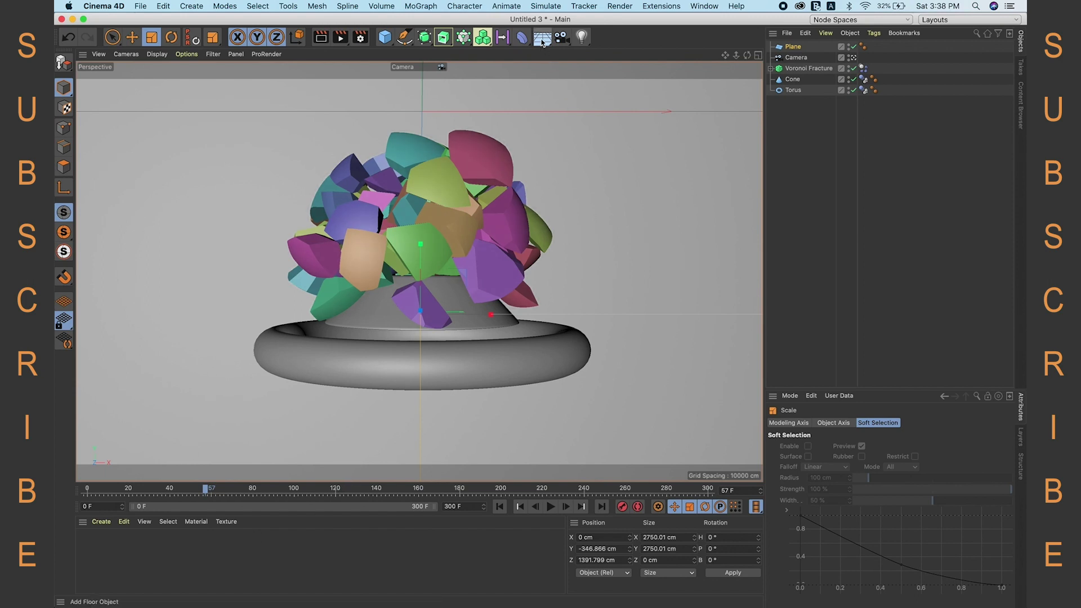
left_click_drag(542, 39, 583, 78)
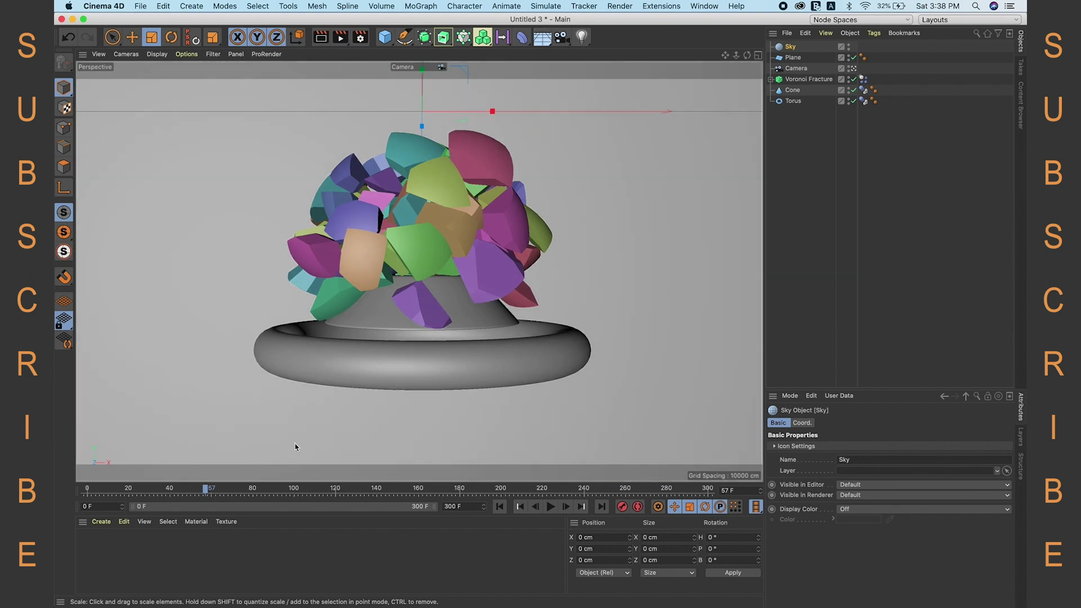
Create a new material Mat with Color and Reflectance off and Luminance enabled.
double_click(188, 552)
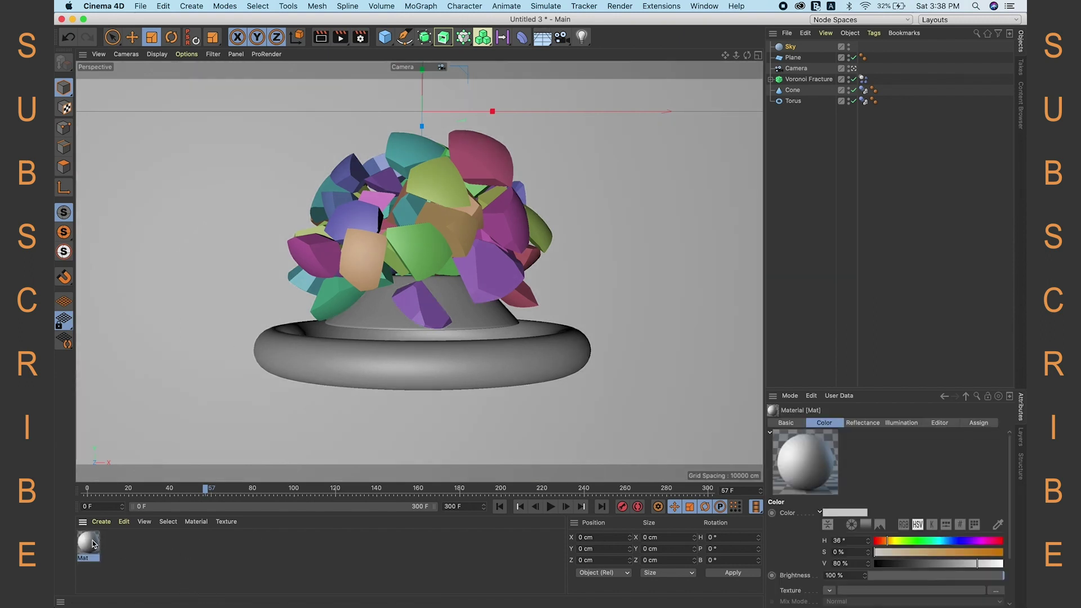
double_click(89, 544)
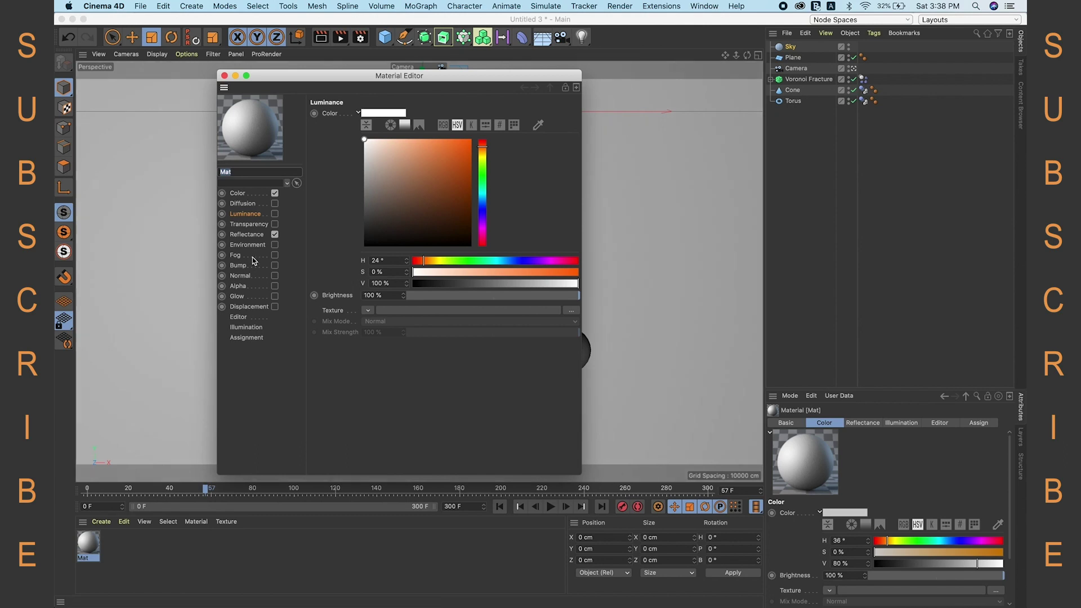
left_click(274, 193)
left_click(274, 234)
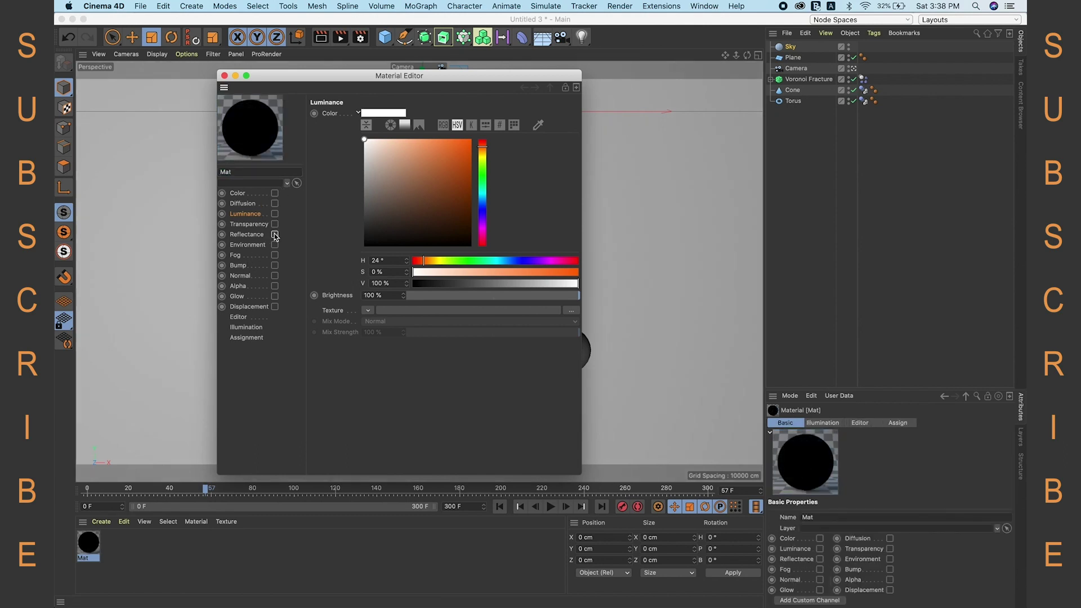
left_click(249, 215)
left_click(274, 214)
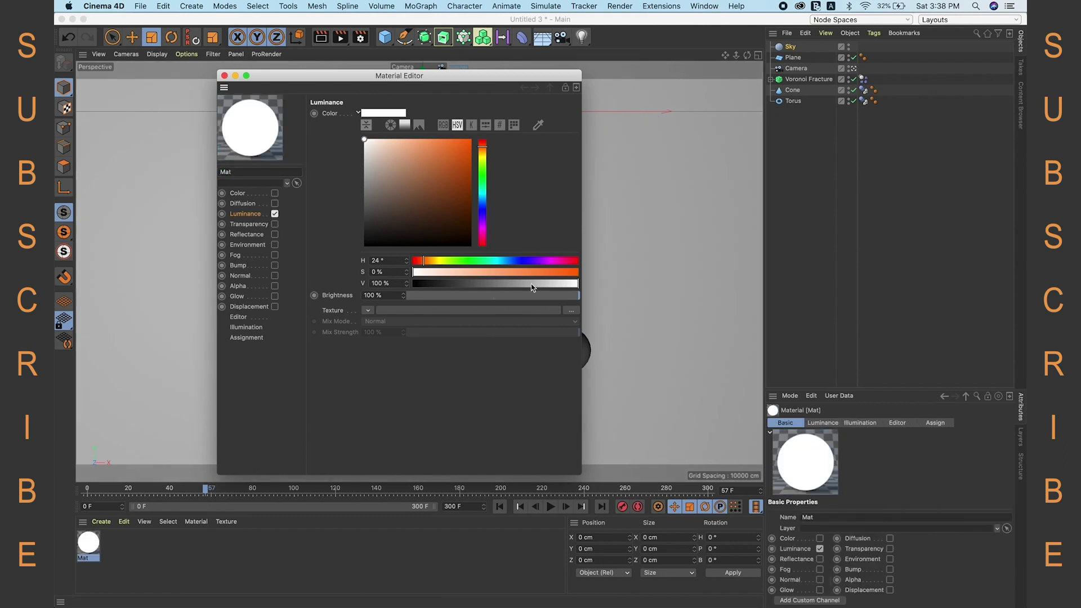
Load the canteen HDR as the Luminance texture with 10% Blur Offset and 10% Blur Scale.
left_click(574, 311)
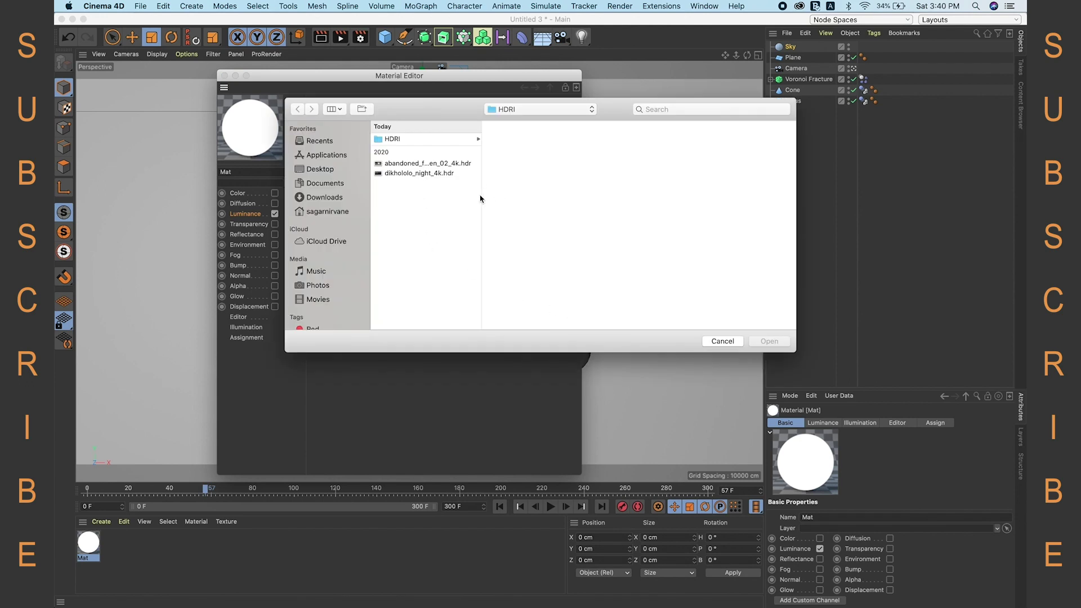
left_click_drag(481, 195, 545, 196)
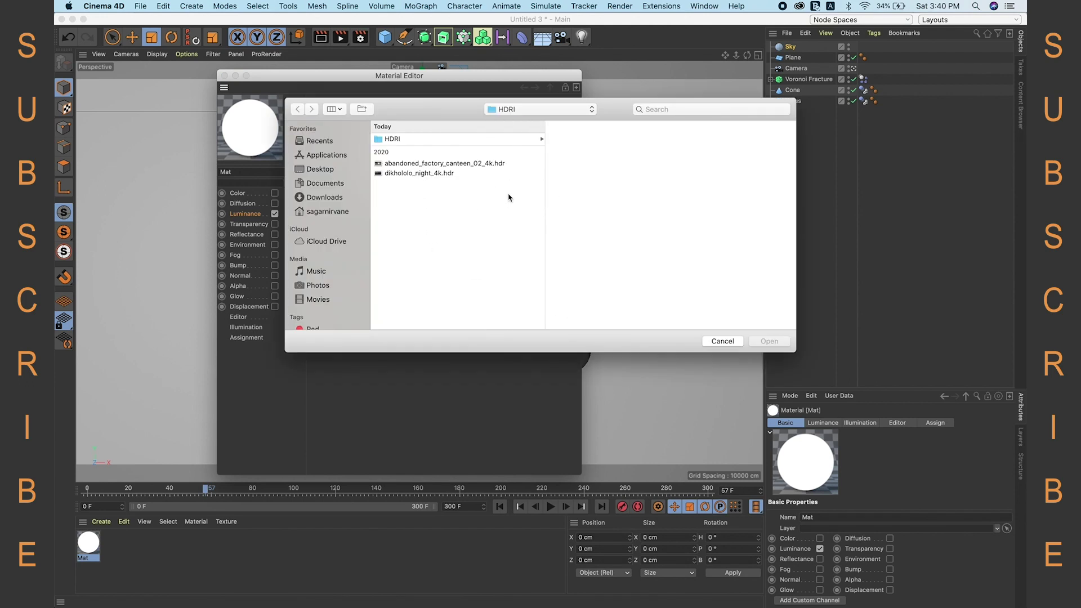
left_click(420, 166)
left_click(769, 341)
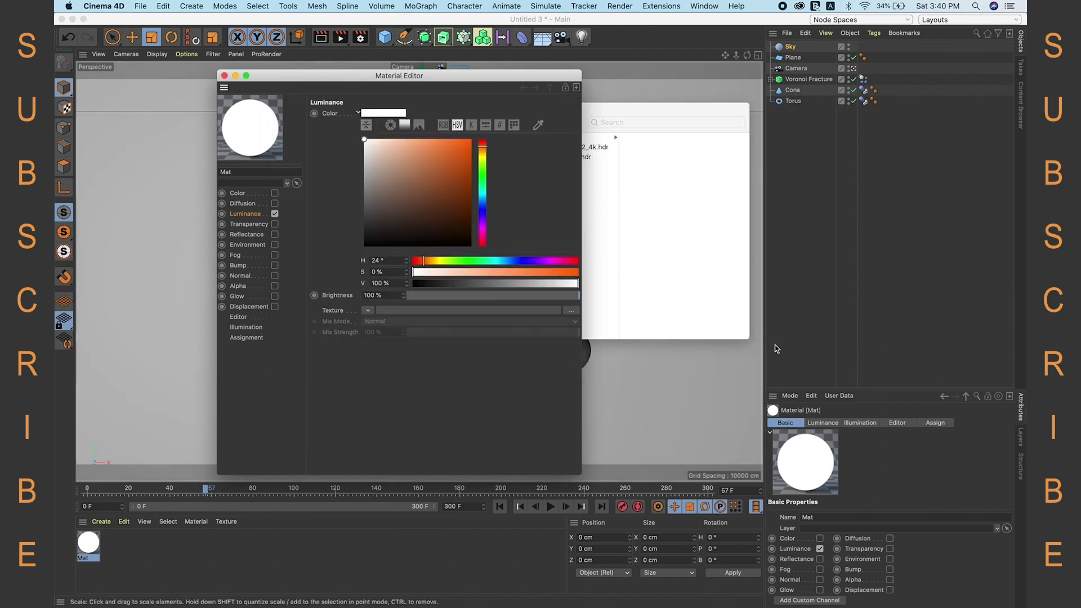
left_click(583, 224)
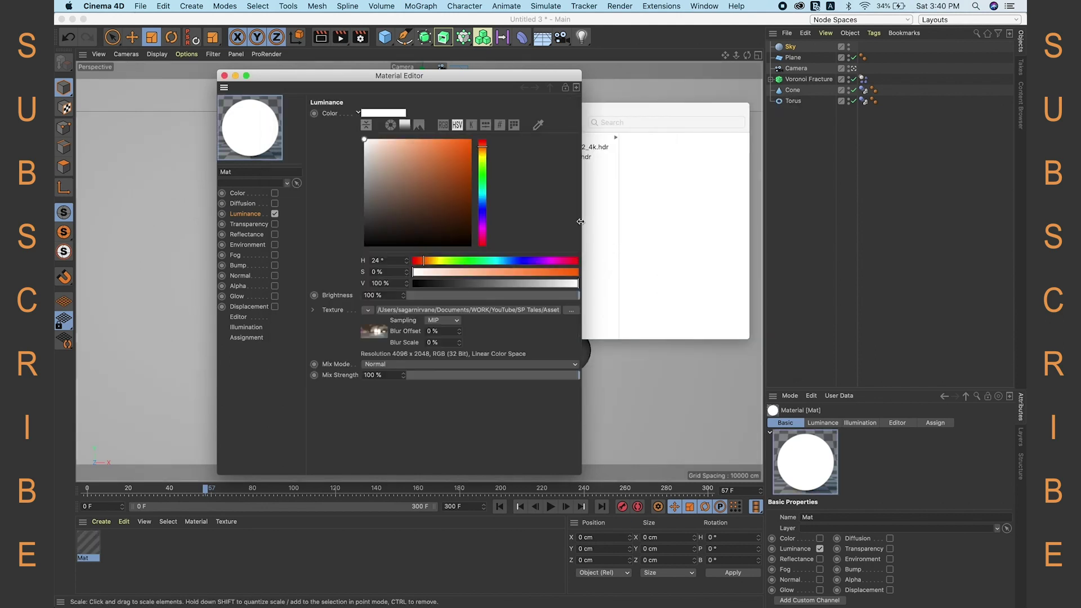
left_click(444, 332)
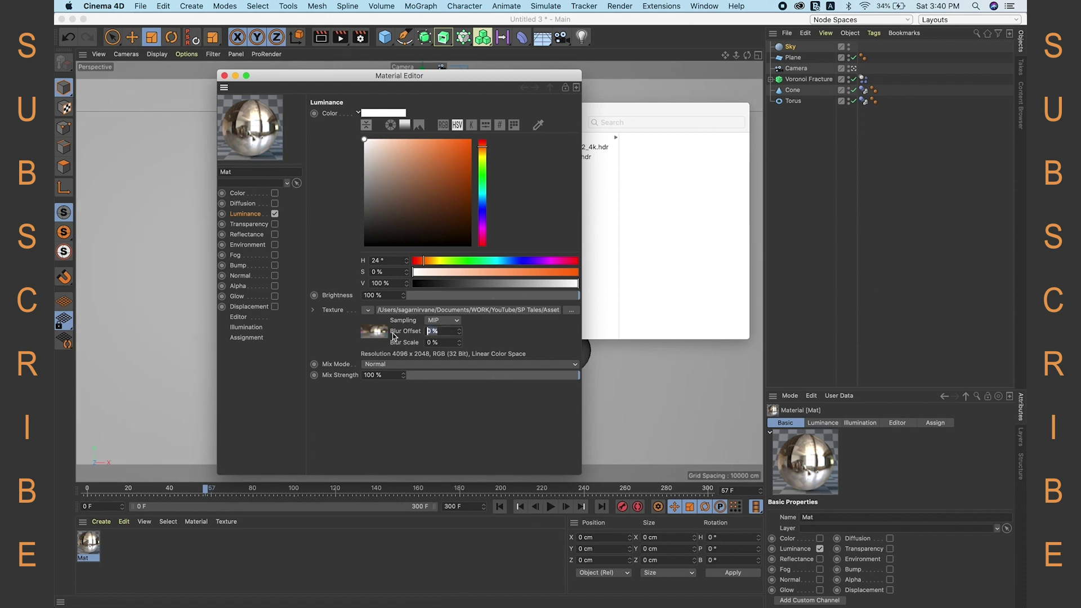
type("10")
key("Tab")
type("1")
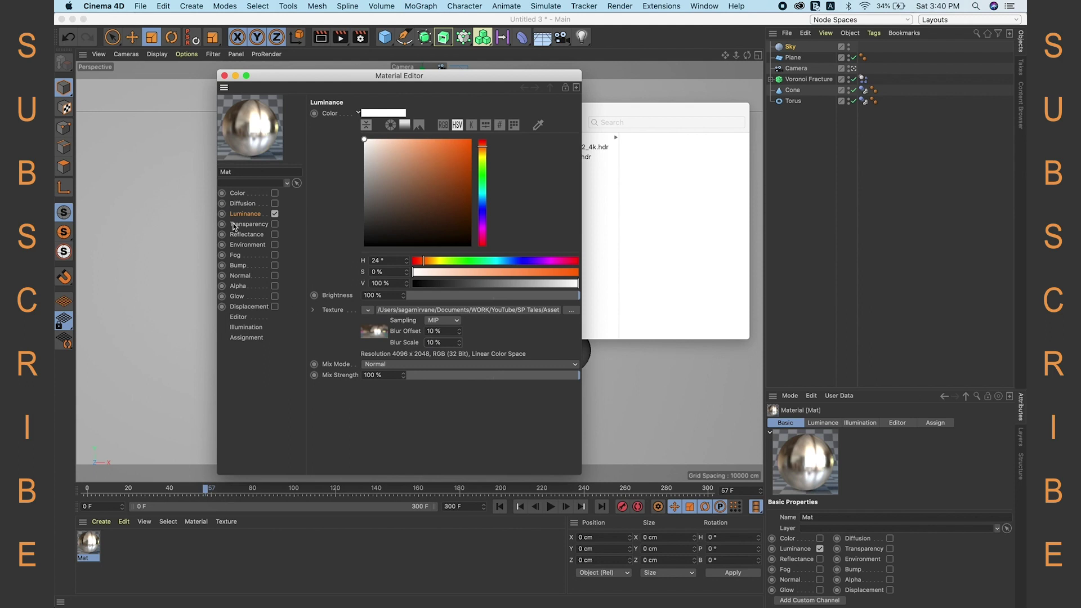
left_click(224, 76)
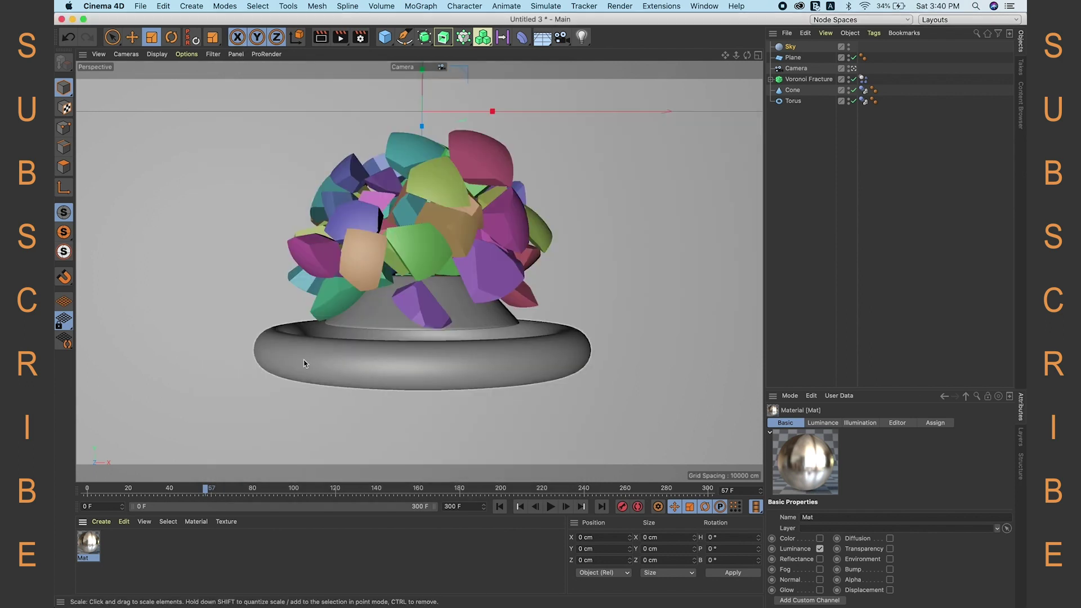
Create material Mat.1 and give it an orange colour.
double_click(231, 550)
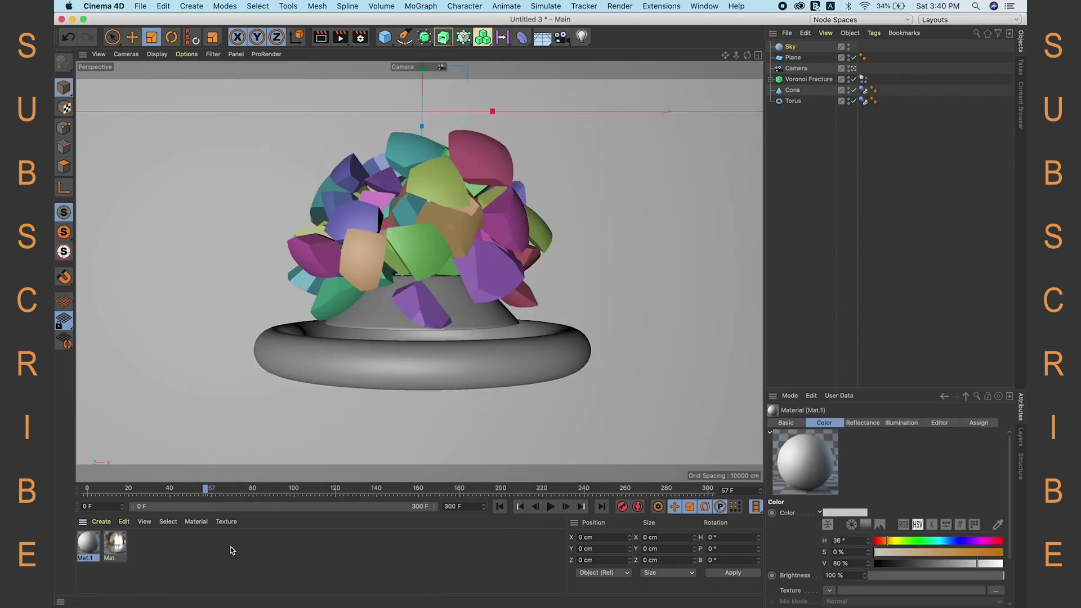
double_click(93, 547)
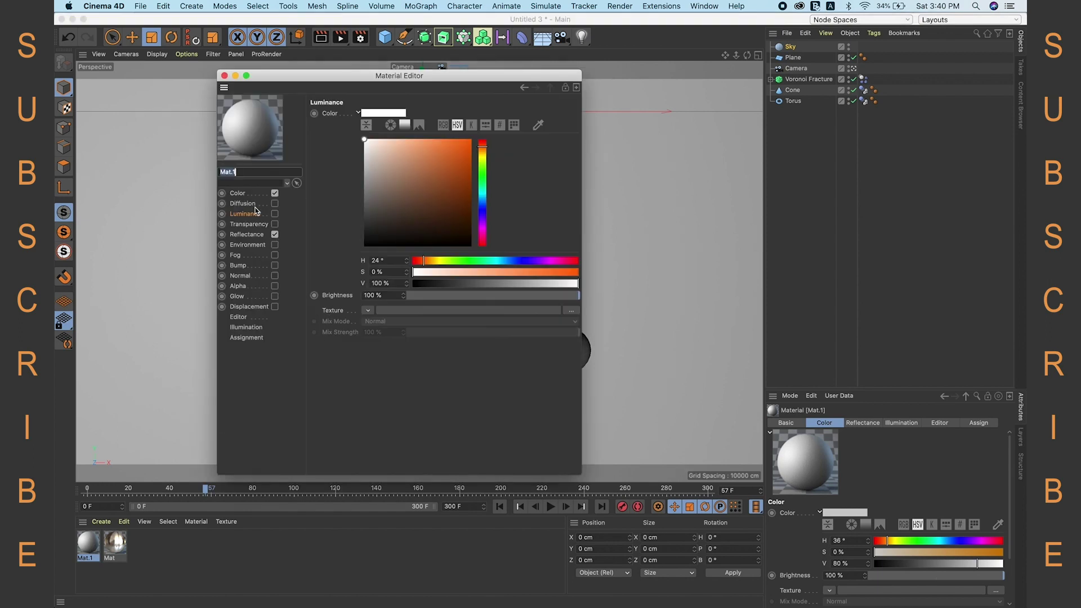
left_click(237, 193)
left_click_drag(386, 190, 451, 170)
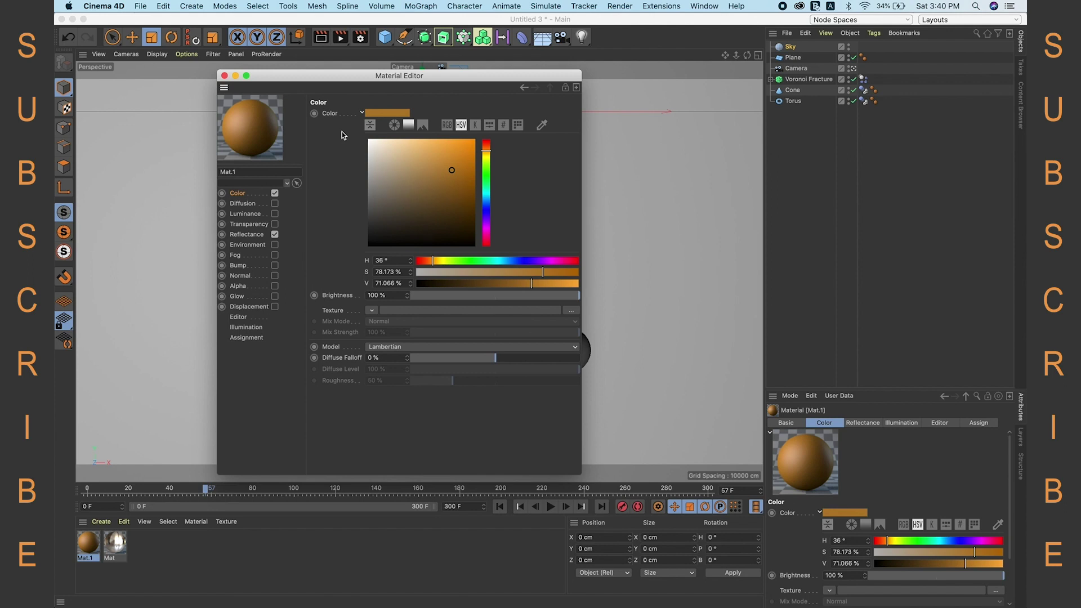
Replace Mat.1's Default Specular reflectance with a Beckmann layer.
left_click(247, 234)
left_click(346, 137)
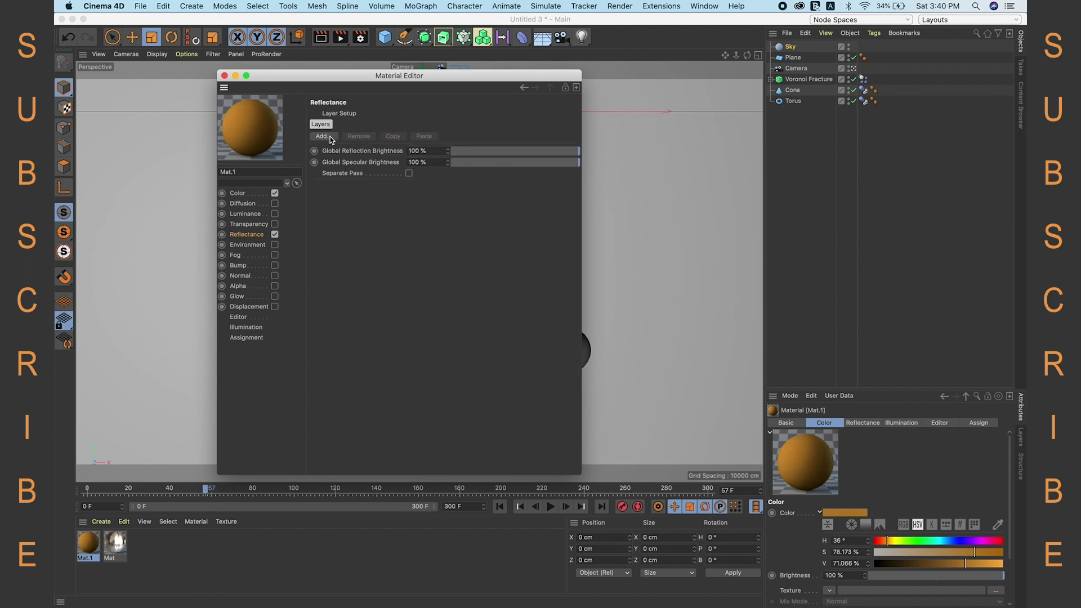
left_click(331, 137)
left_click(353, 140)
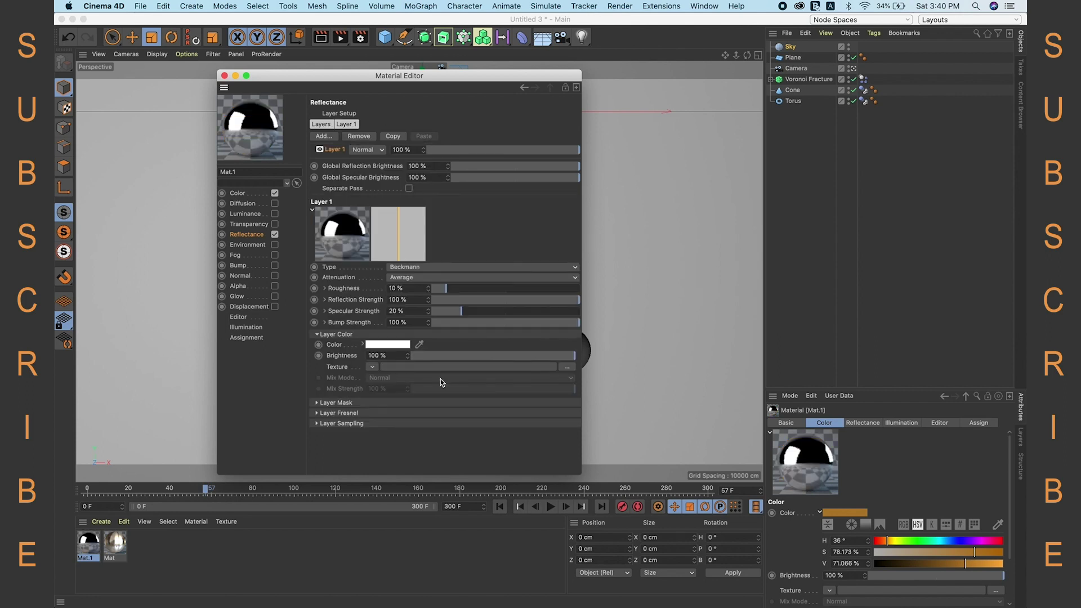
Set the Beckmann layer's Fresnel to Conductor with the Gold preset and 0% roughness.
left_click(338, 414)
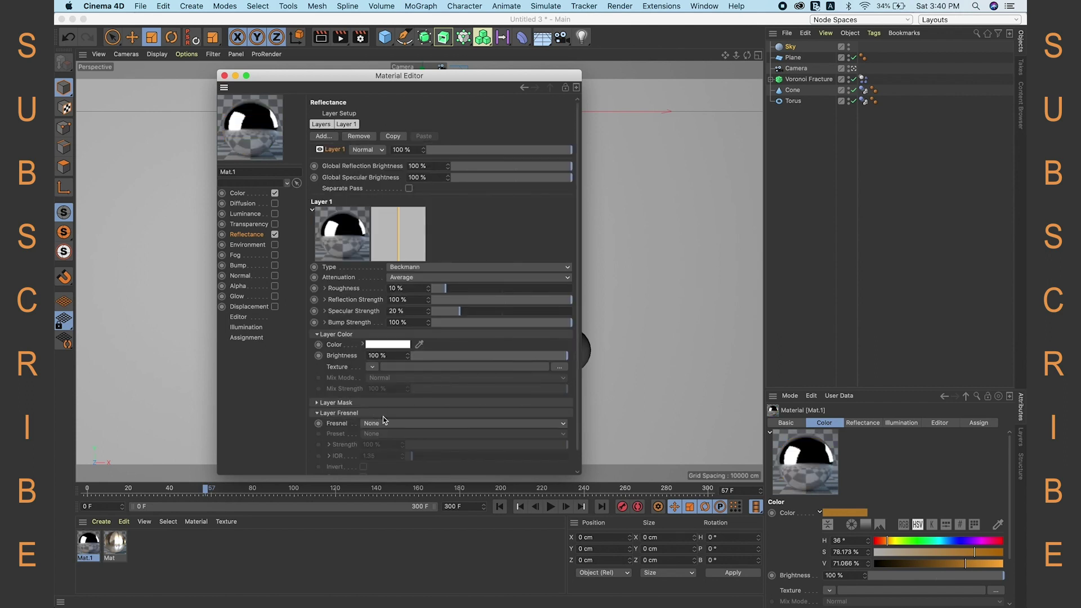
left_click(386, 424)
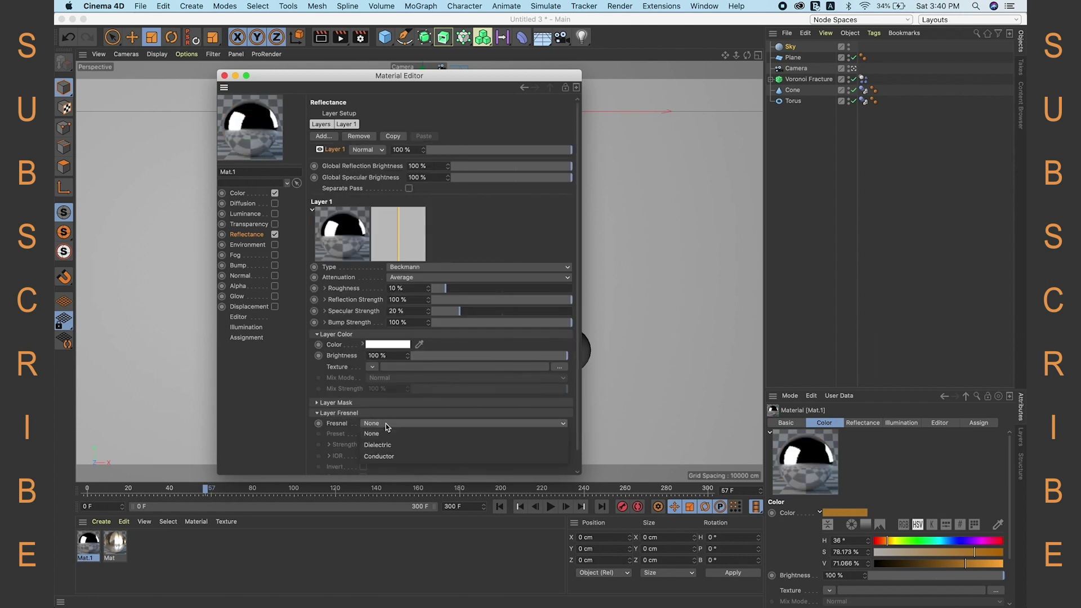
left_click(387, 456)
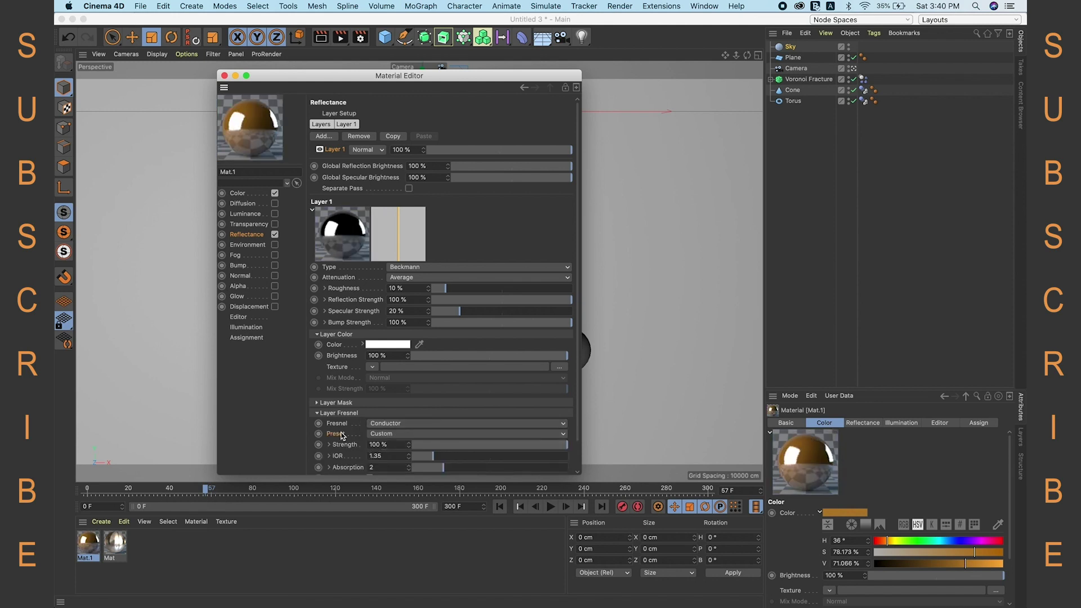
left_click(385, 436)
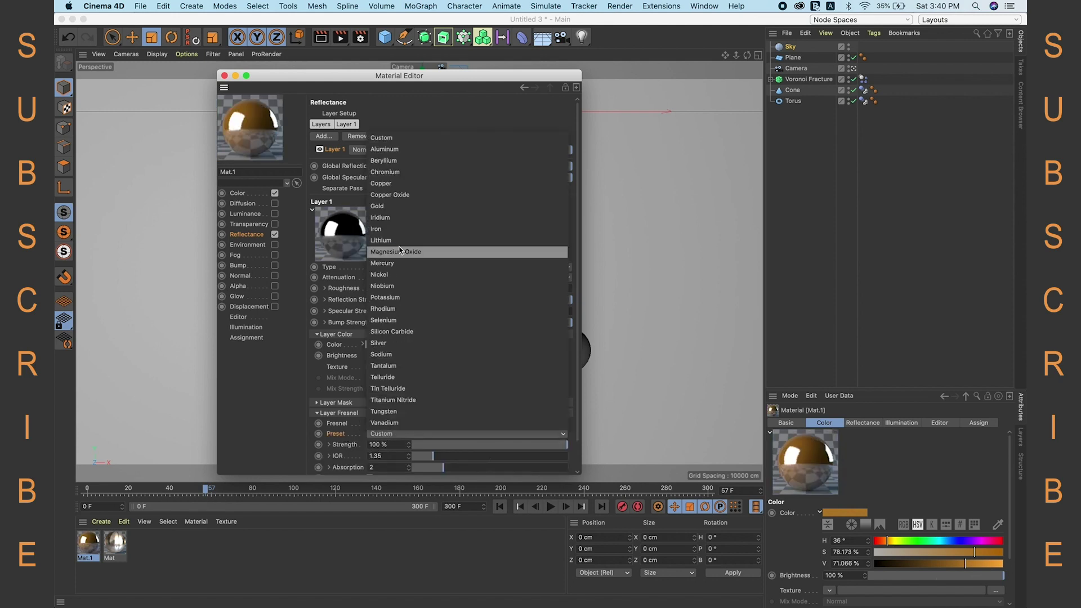
left_click(408, 212)
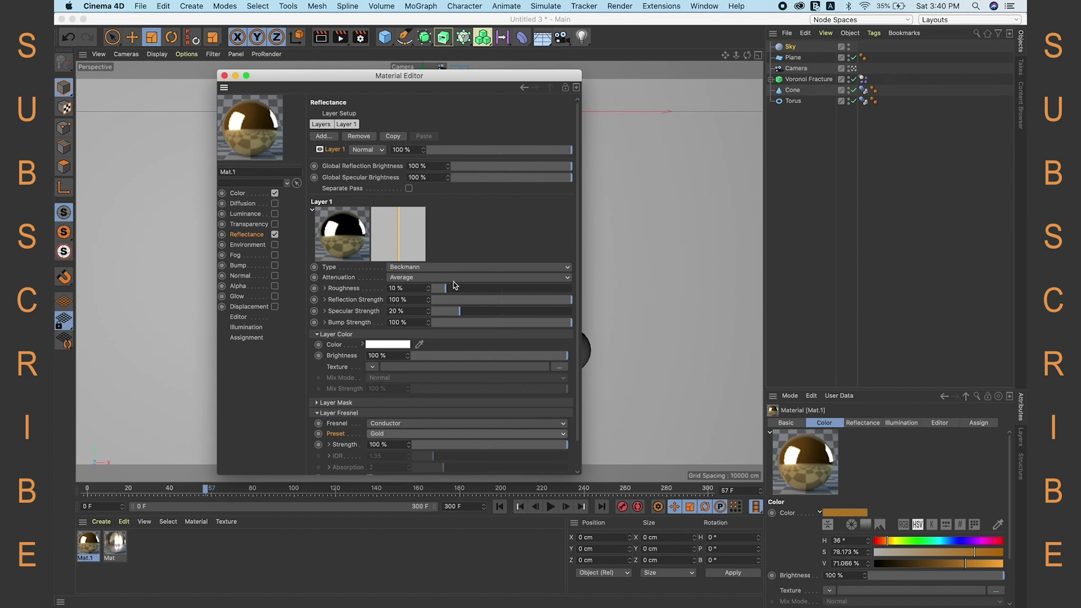
left_click_drag(449, 294, 432, 291)
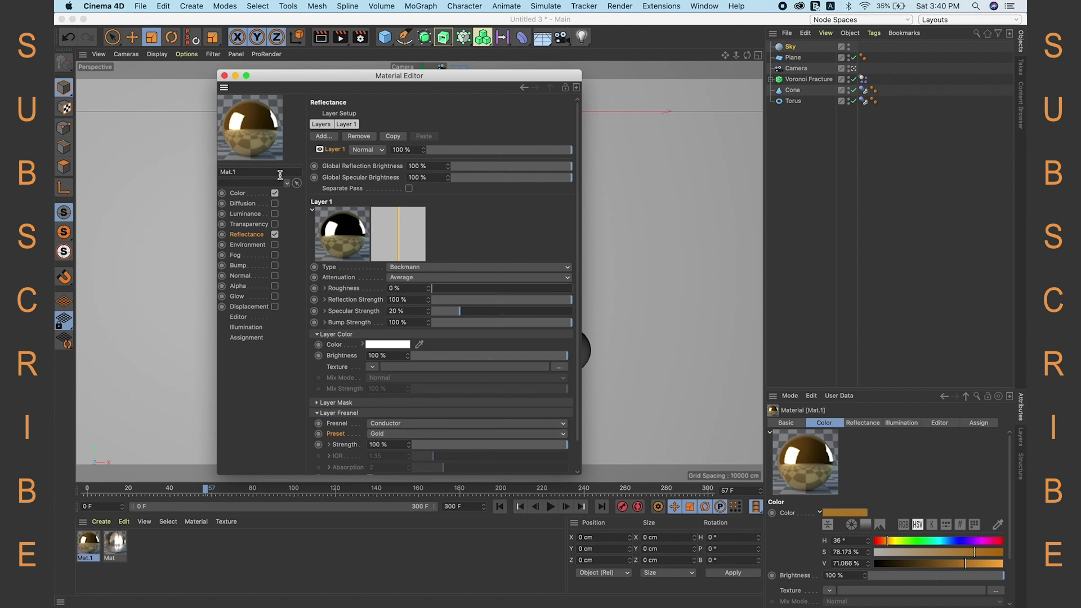
left_click(224, 75)
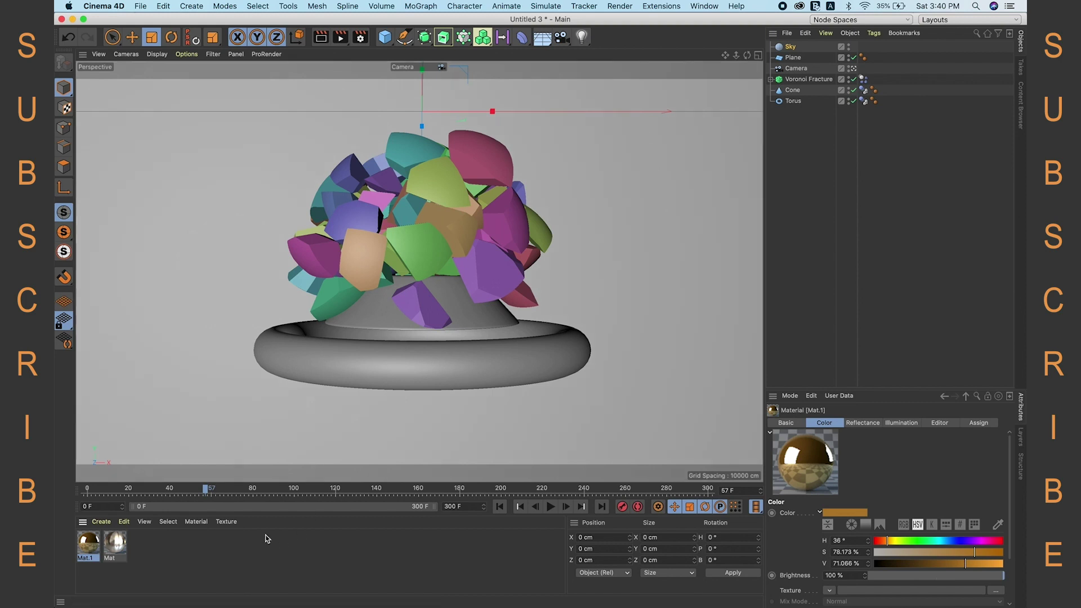
Create material Mat.2 with a light grey colour at 83% value.
double_click(208, 553)
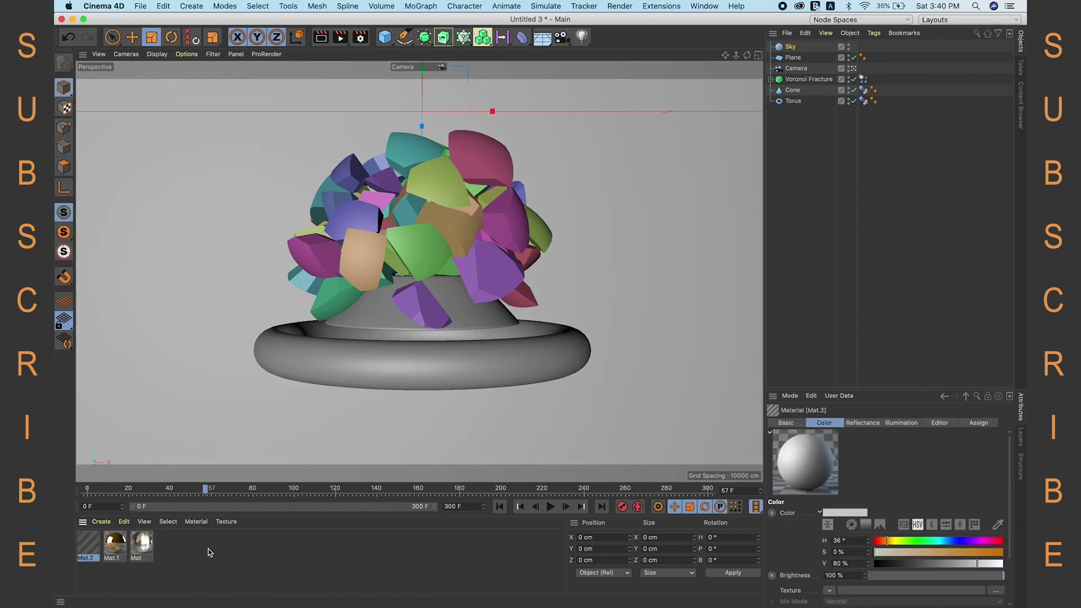
double_click(88, 543)
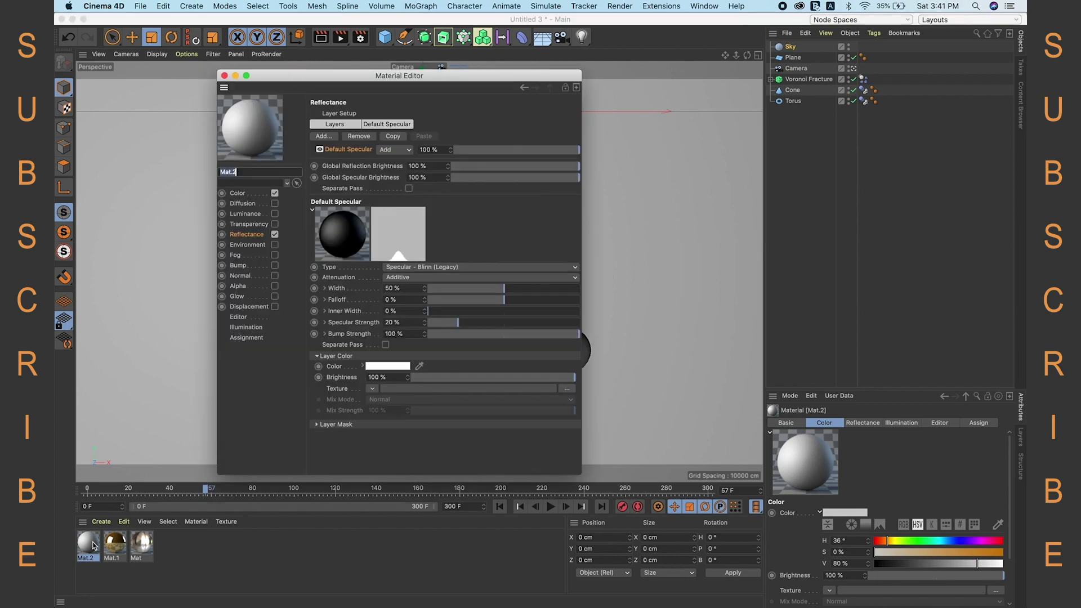
left_click(238, 193)
left_click_drag(546, 283, 550, 283)
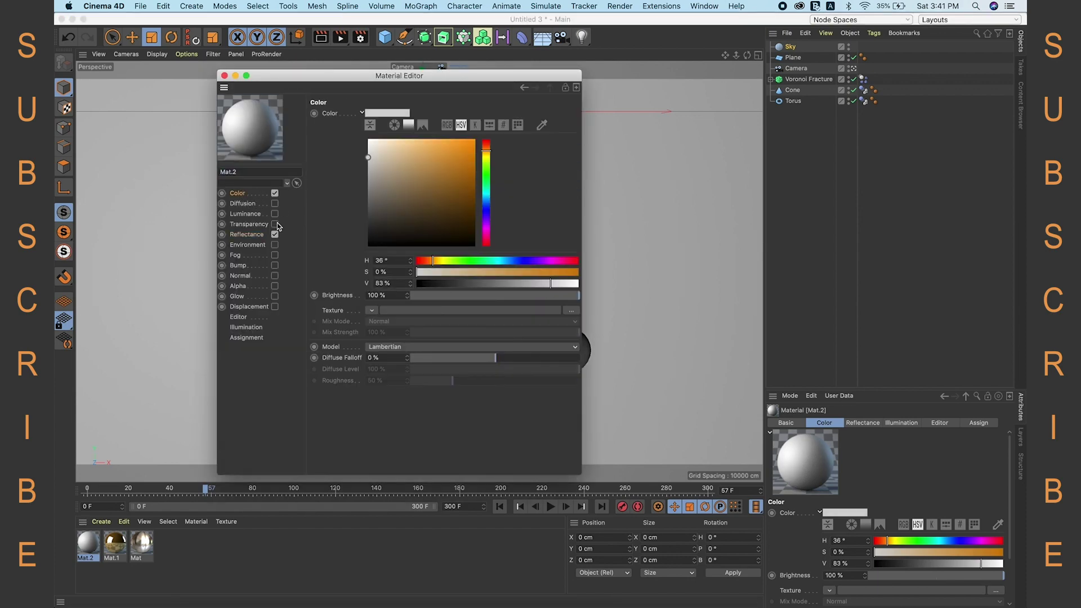
Swap Mat.2's Default Specular layer for a Beckmann reflection layer.
left_click(253, 240)
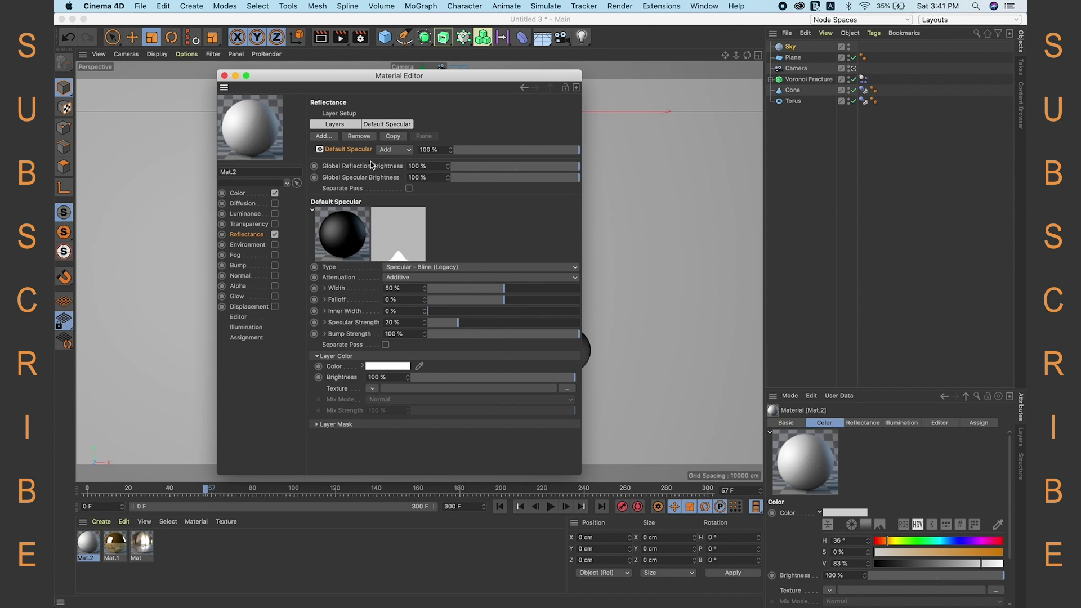
left_click(360, 139)
left_click(333, 140)
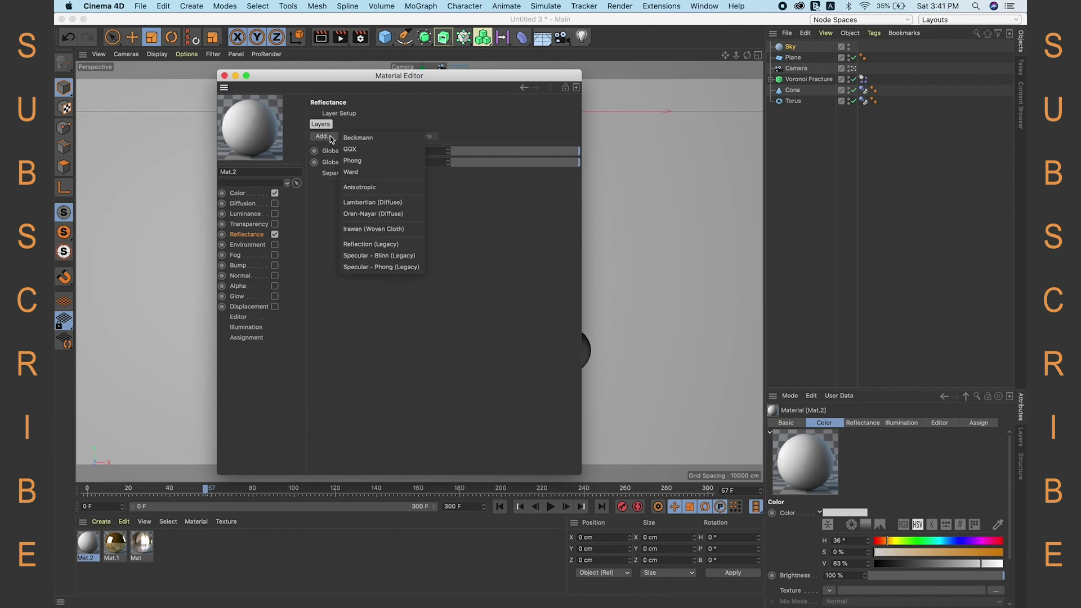
left_click(362, 143)
Give the layer a Dielectric Fresnel with the PET preset and 0% roughness.
left_click(339, 413)
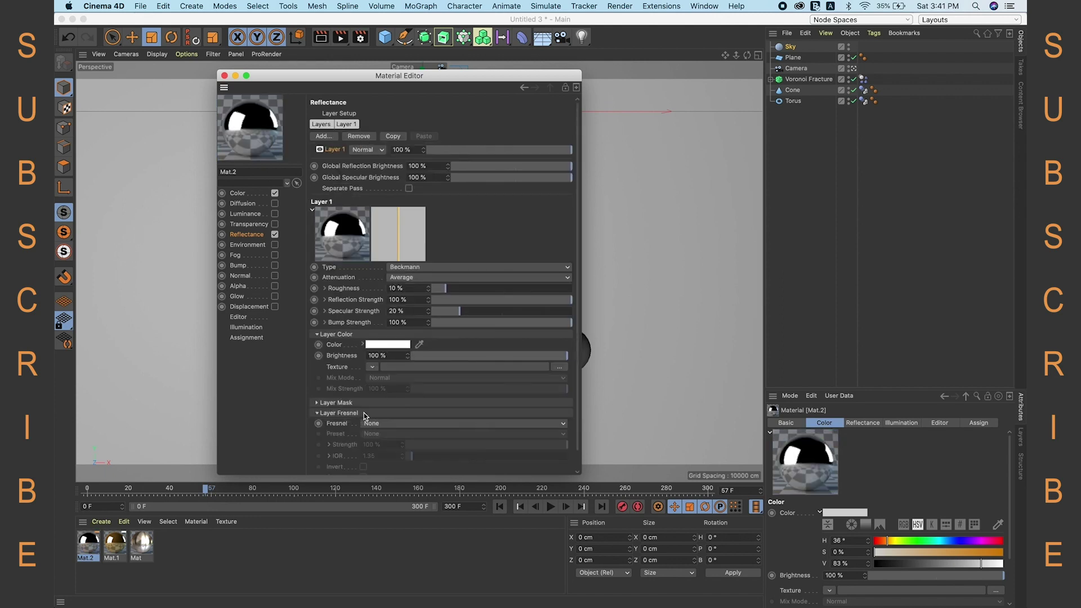
left_click(394, 424)
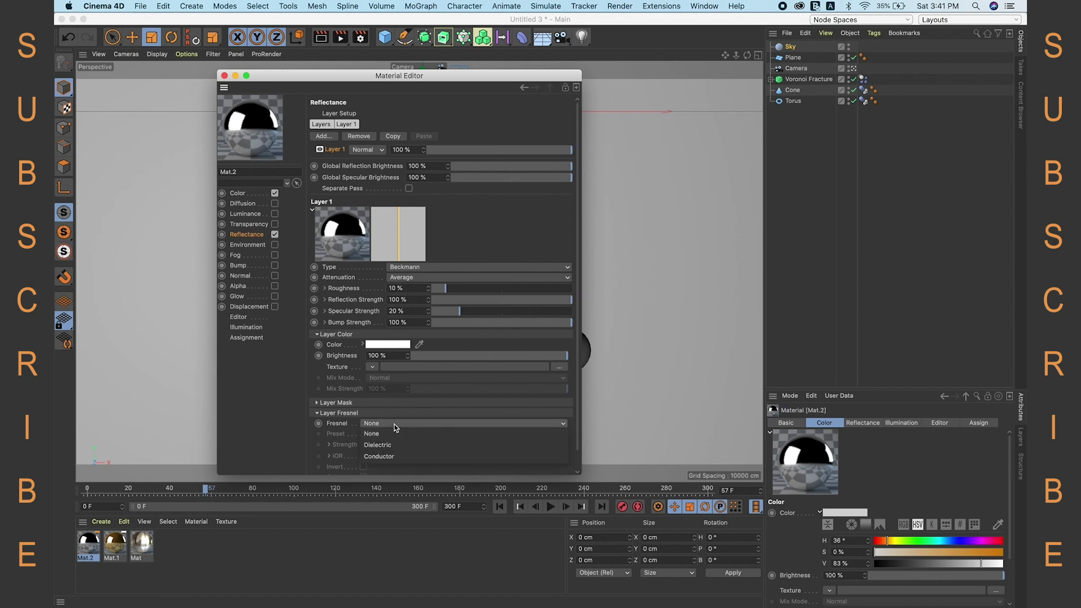
left_click(390, 445)
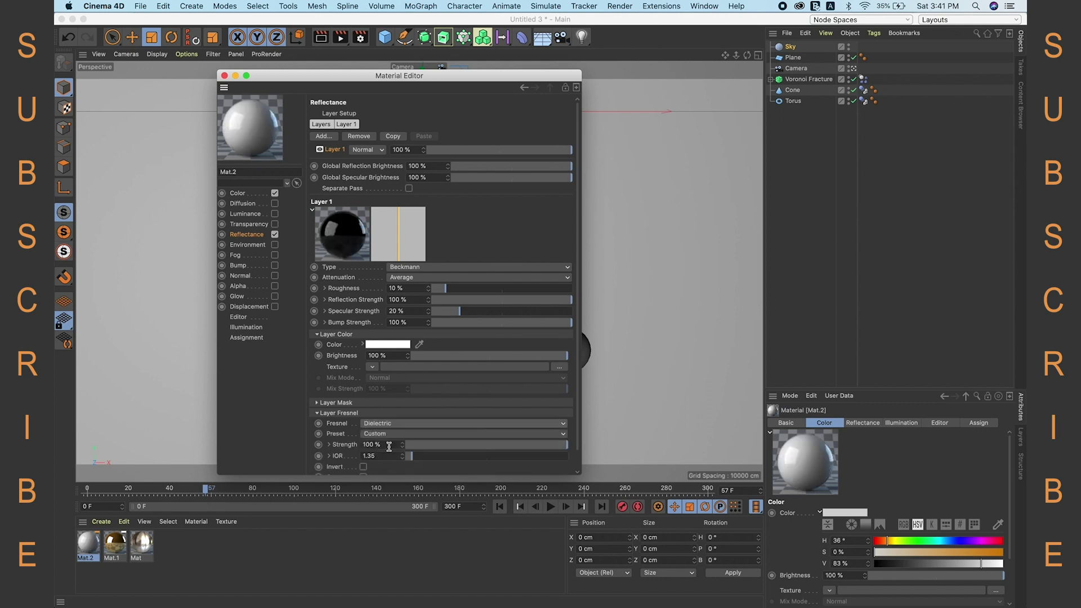
left_click(363, 435)
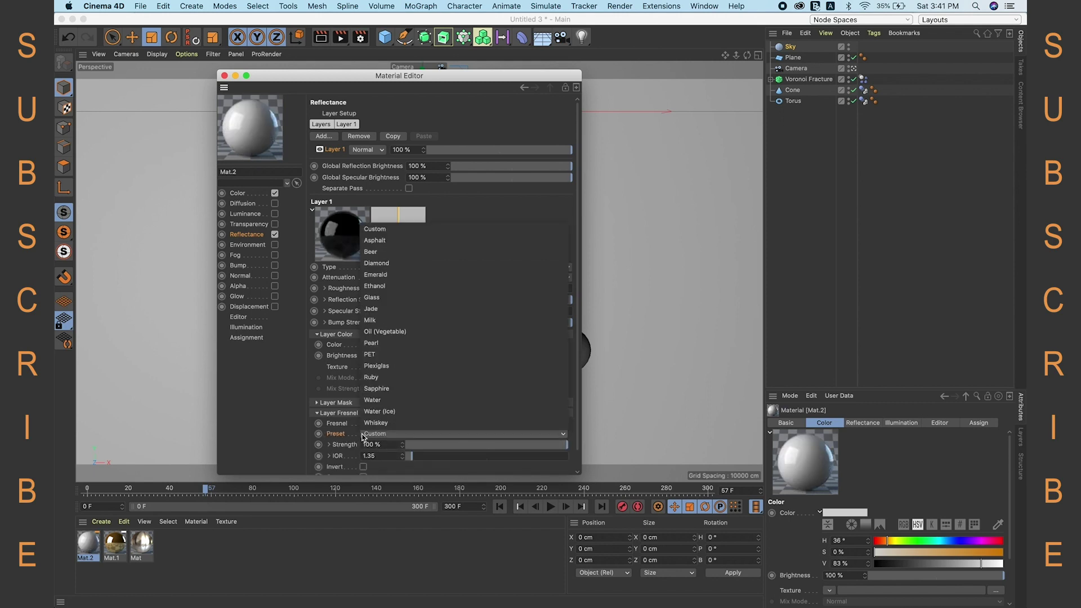
left_click(377, 355)
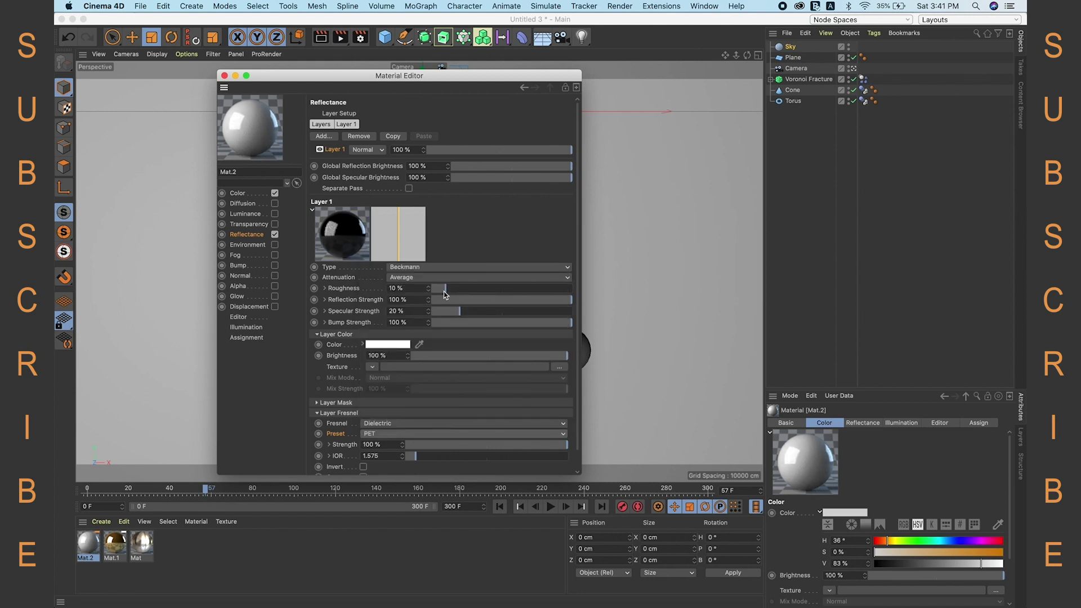
left_click_drag(445, 288, 419, 288)
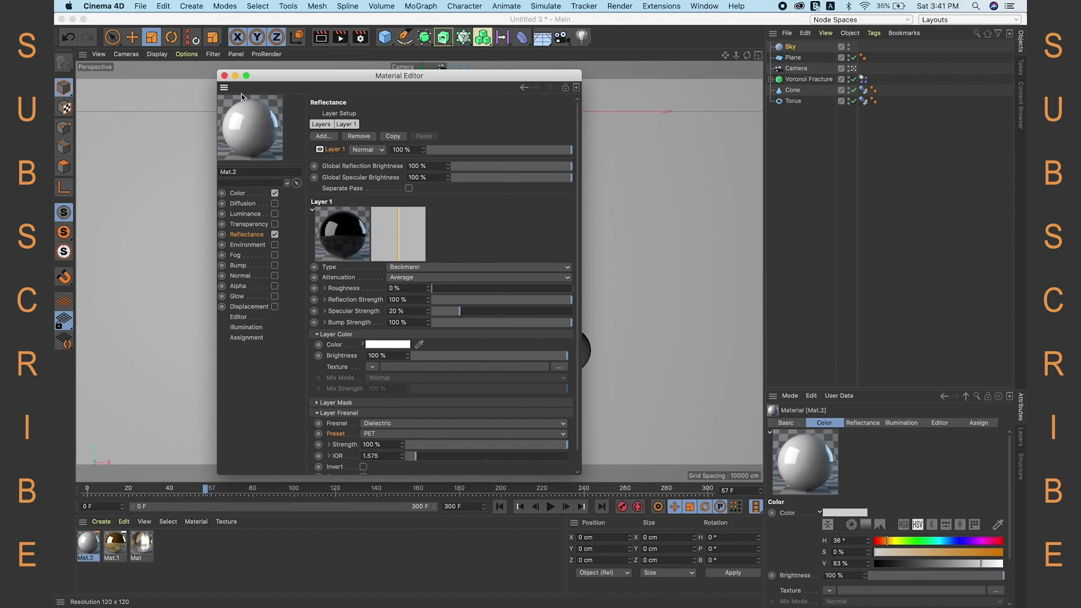
left_click(224, 75)
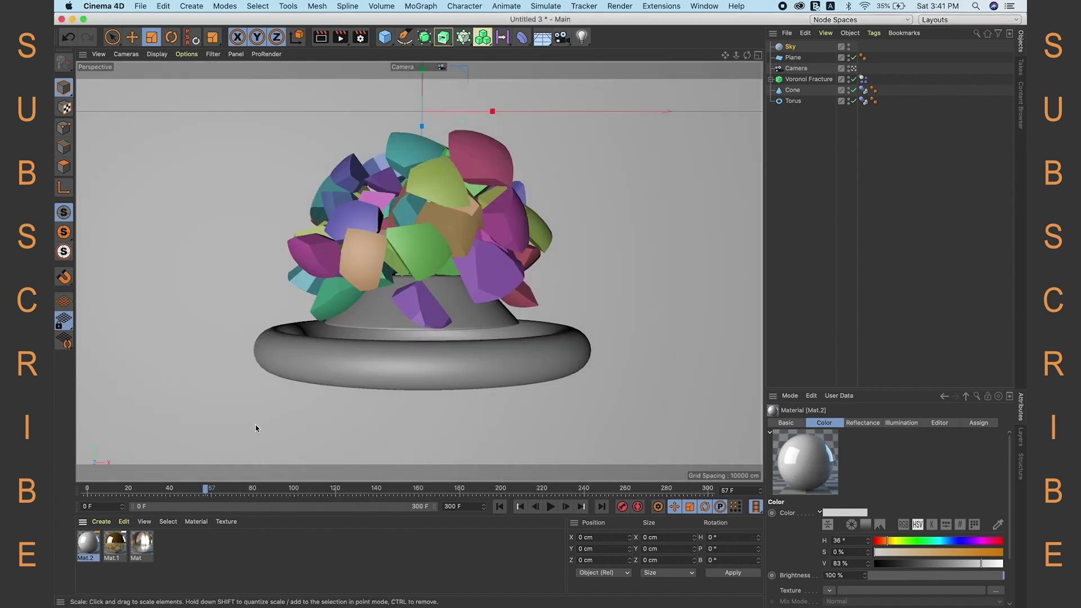
Enable Inside Faces and Outside Faces in the Voronoi Fracture's Selections tab.
left_click(810, 80)
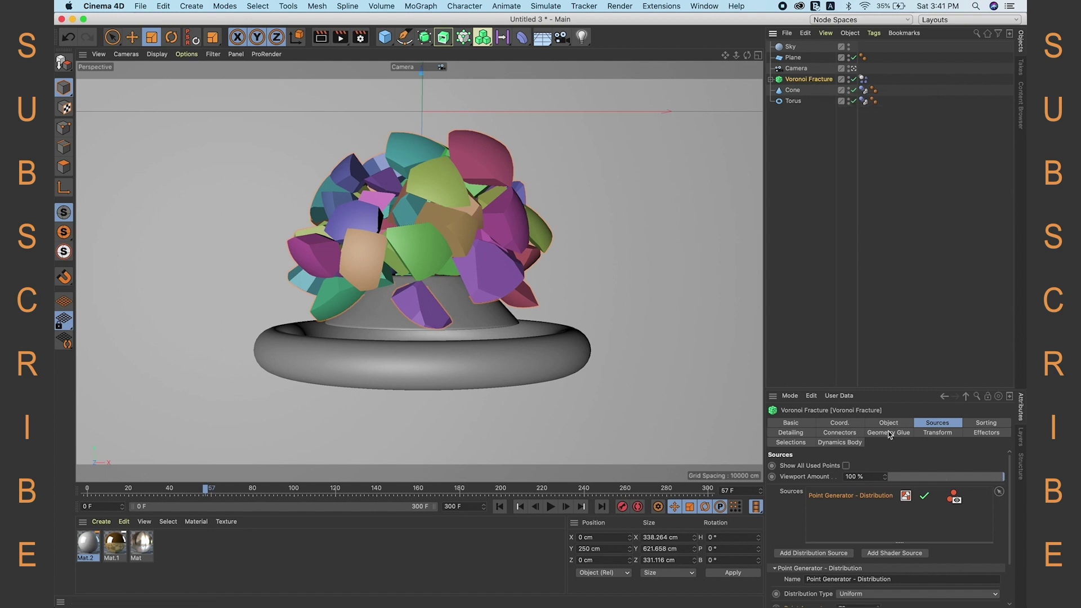
left_click(794, 443)
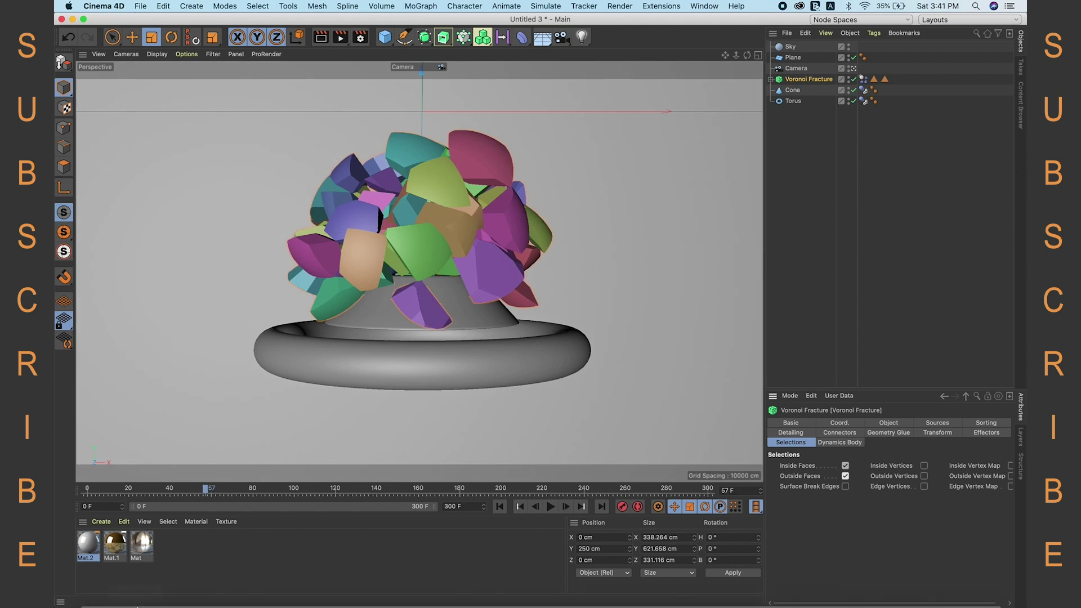
Apply Mat.1 and Mat.2 to the Voronoi Fracture object.
left_click(104, 574)
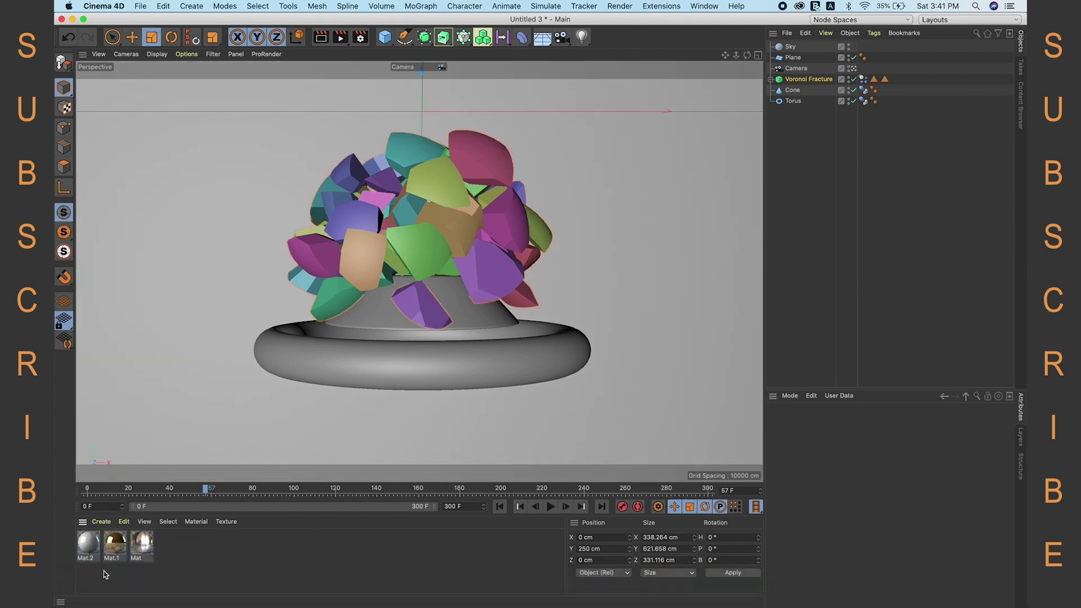
left_click_drag(87, 567, 829, 80)
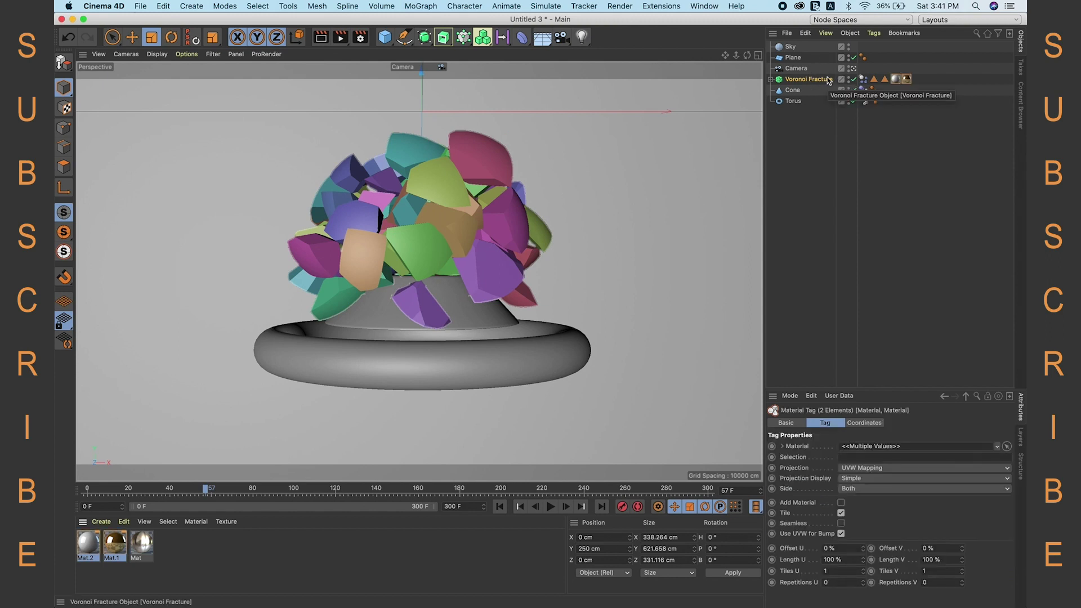
left_click(875, 81)
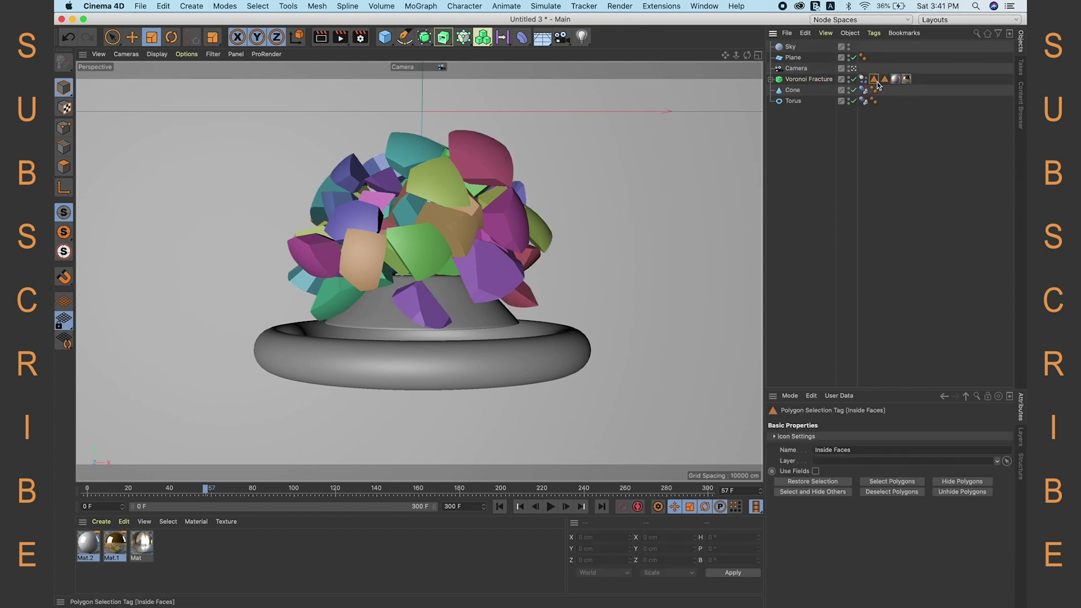
left_click(910, 241)
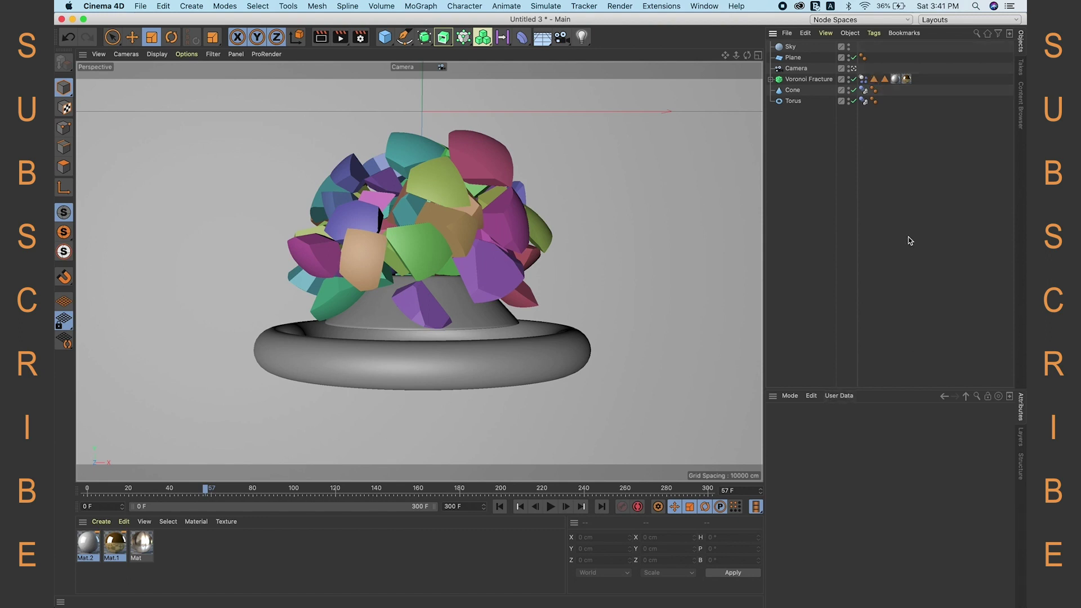
Restrict Mat.1 to the Inside Faces selection and Mat.2 to Outside Faces.
left_click(907, 80)
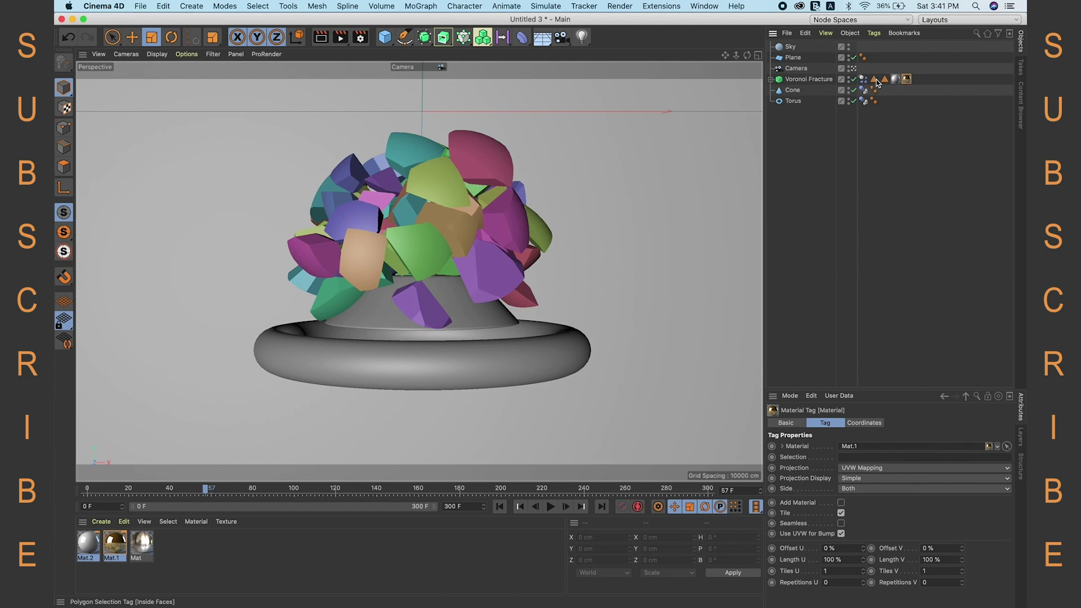
left_click_drag(876, 82, 821, 462)
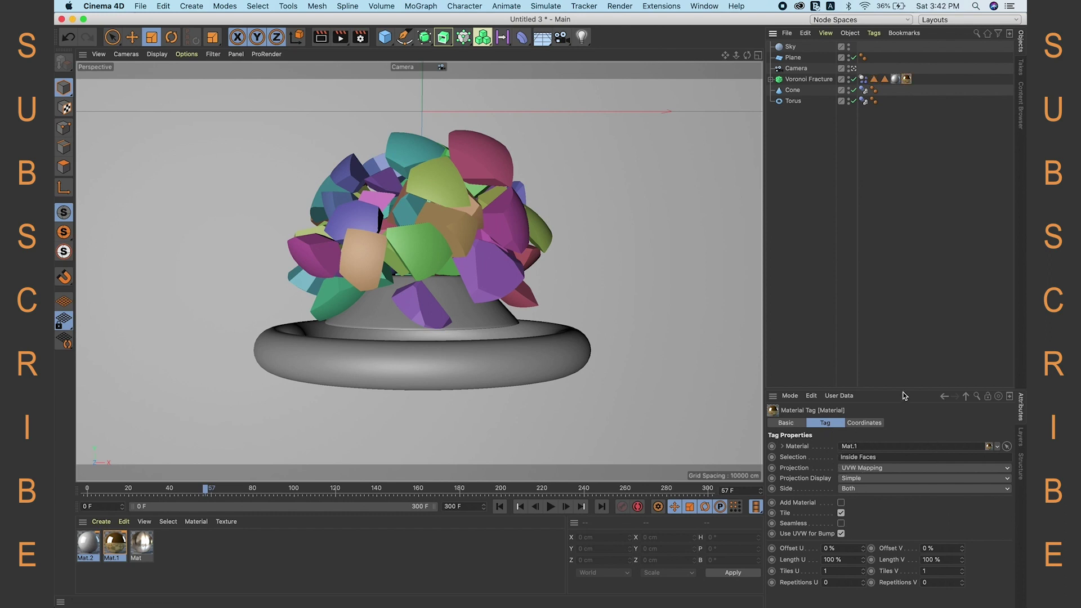
left_click(898, 79)
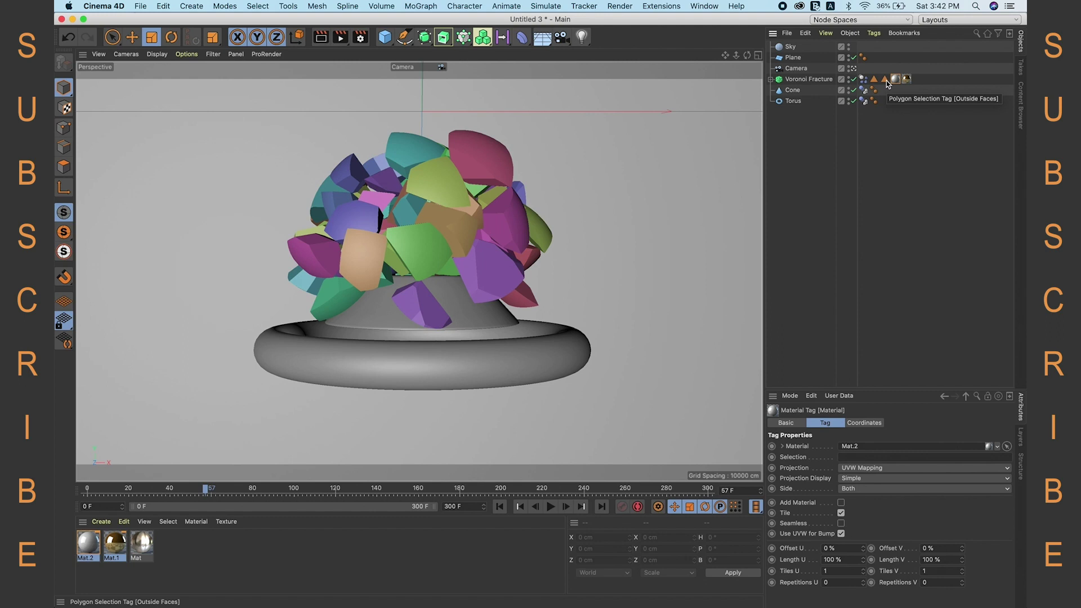
left_click_drag(887, 80, 870, 461)
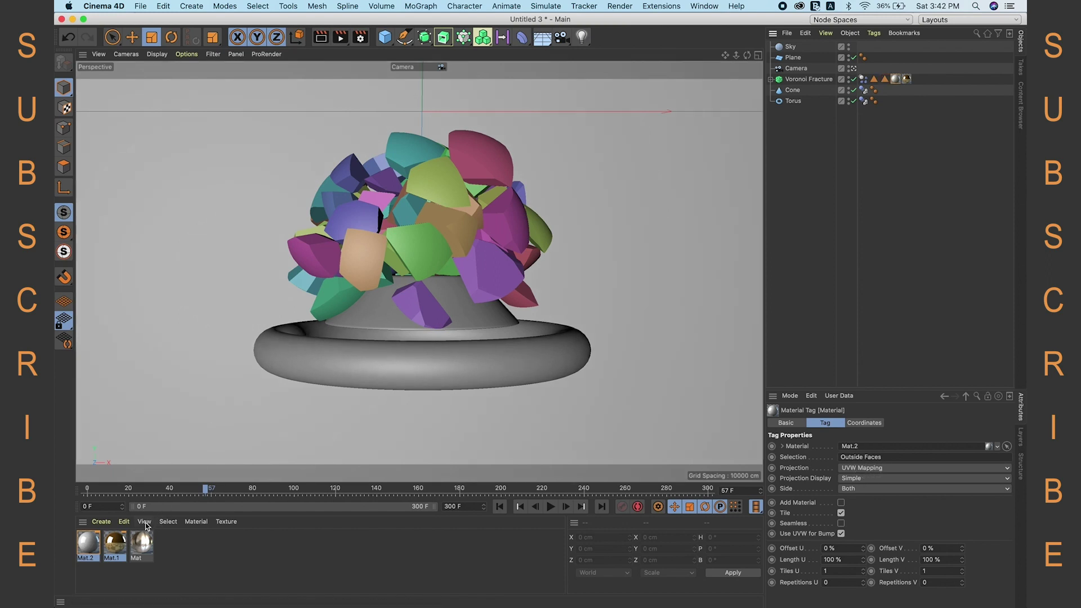
Apply the gold Mat.1 to the cone and the reflective HDRI material Mat to the Sky.
left_click(116, 546)
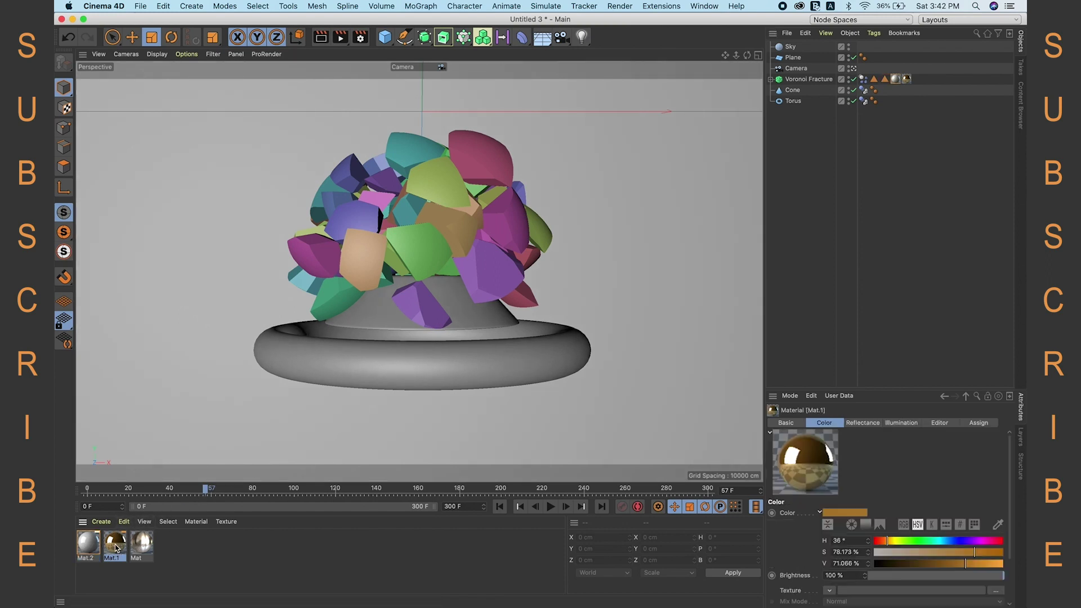
left_click_drag(116, 546, 787, 91)
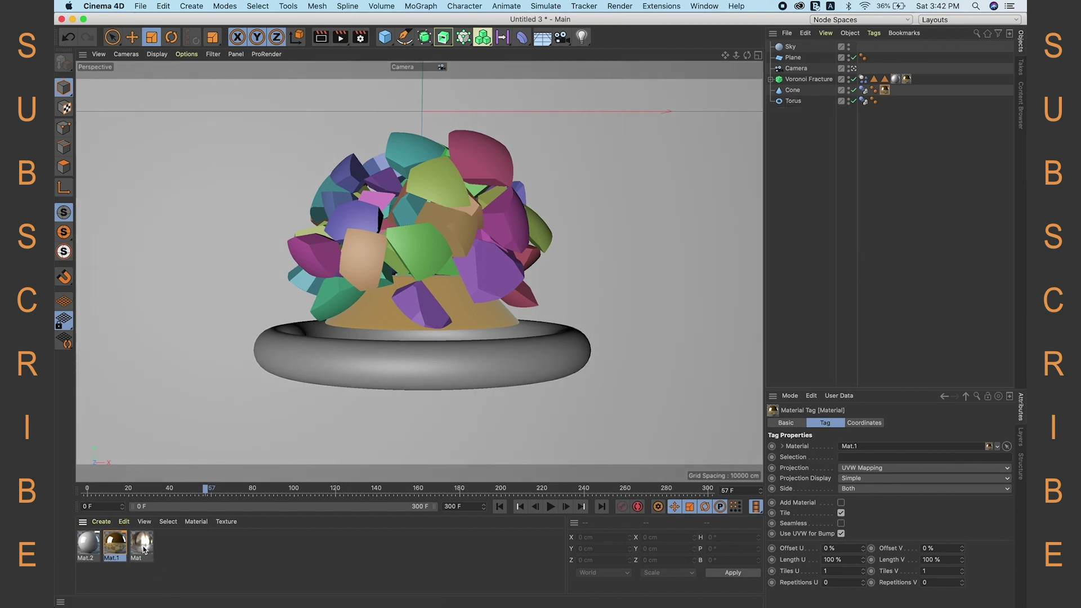
left_click(143, 545)
left_click_drag(144, 549, 813, 148)
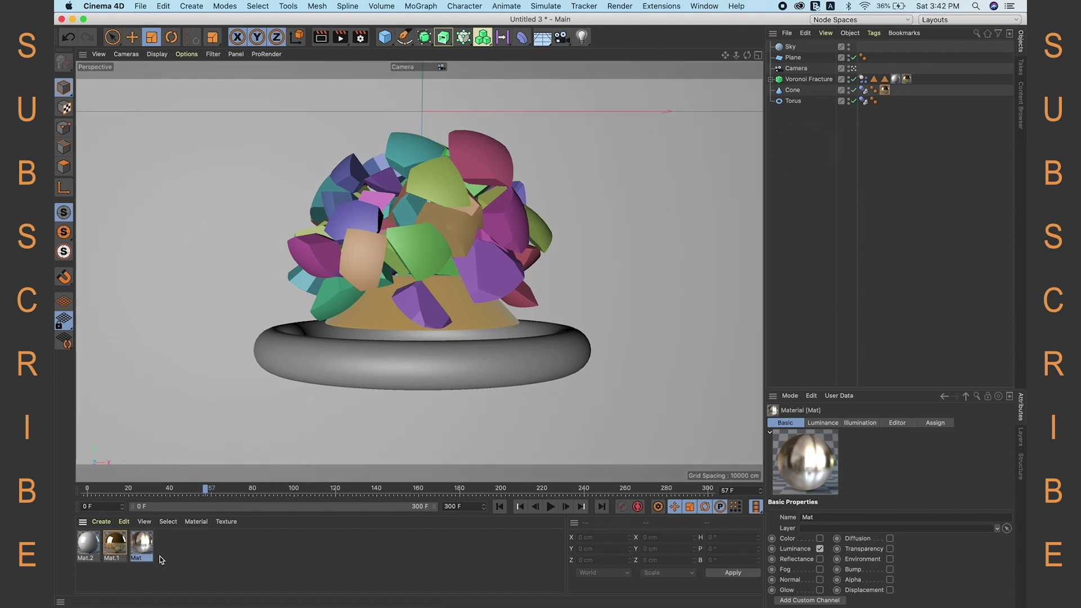
left_click_drag(149, 547, 785, 52)
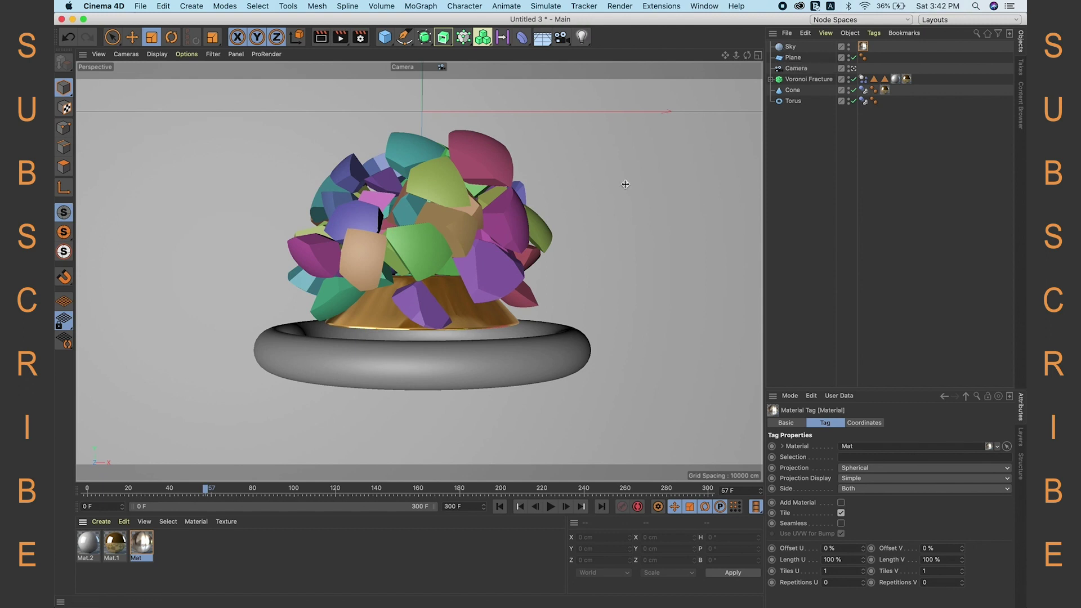
Create Mat.3, put it on the torus, and enable Transparency for glass (1.517 refraction).
double_click(221, 570)
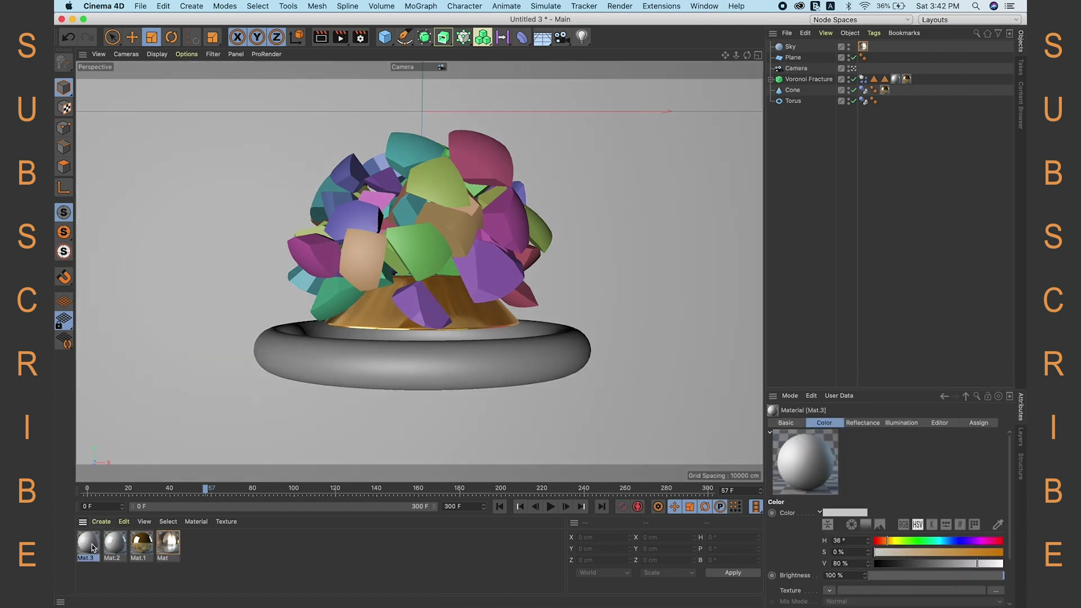
left_click_drag(93, 547, 339, 372)
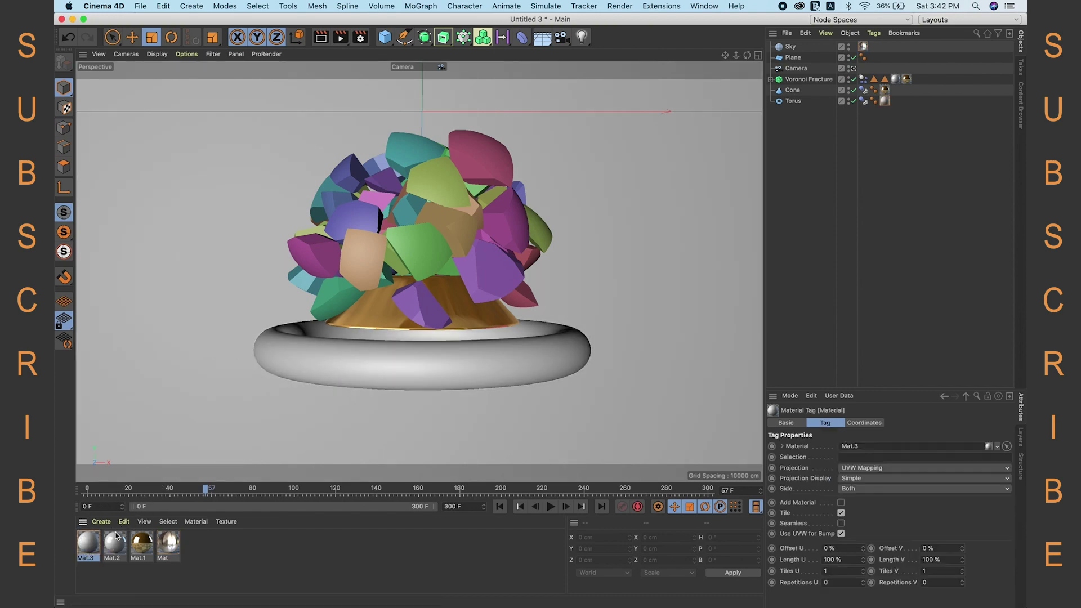
double_click(86, 541)
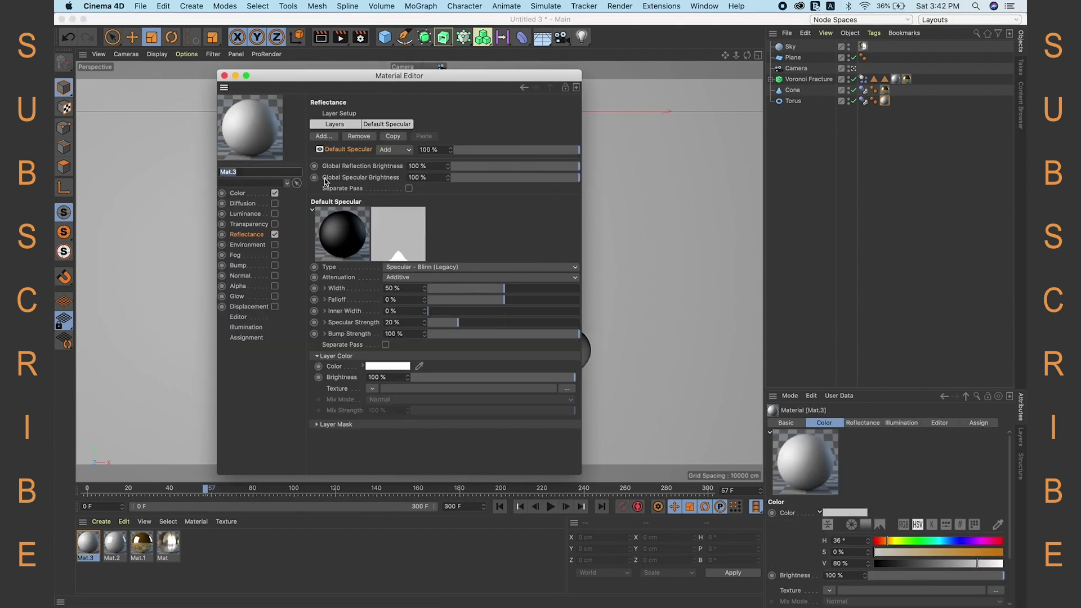
left_click(250, 224)
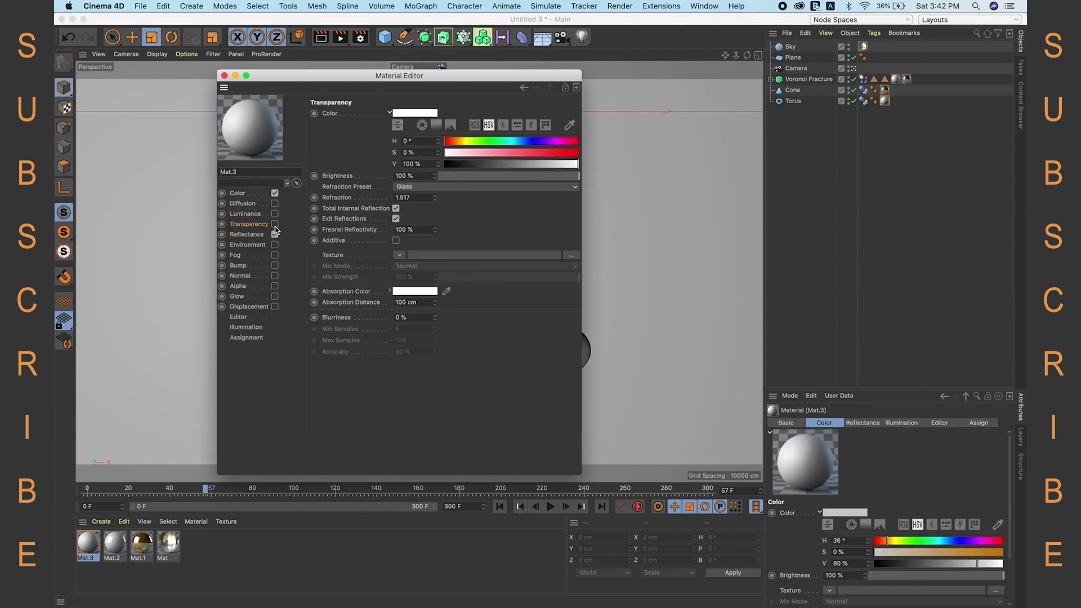
left_click(274, 224)
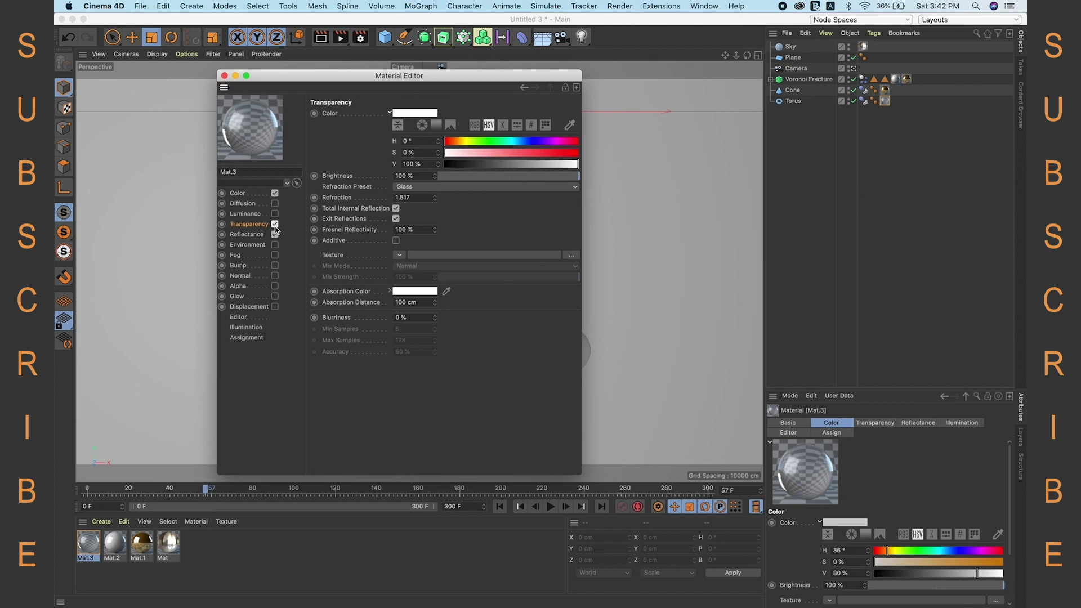
left_click(224, 75)
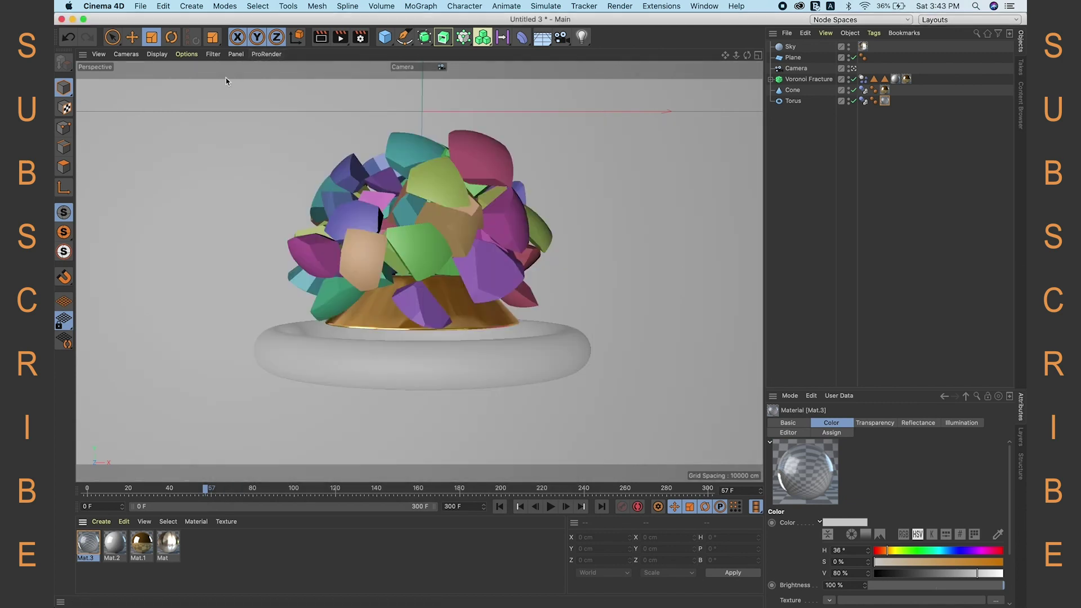
Set render anti-aliasing to Best (1x1 to 4x4, 10% threshold).
left_click(360, 38)
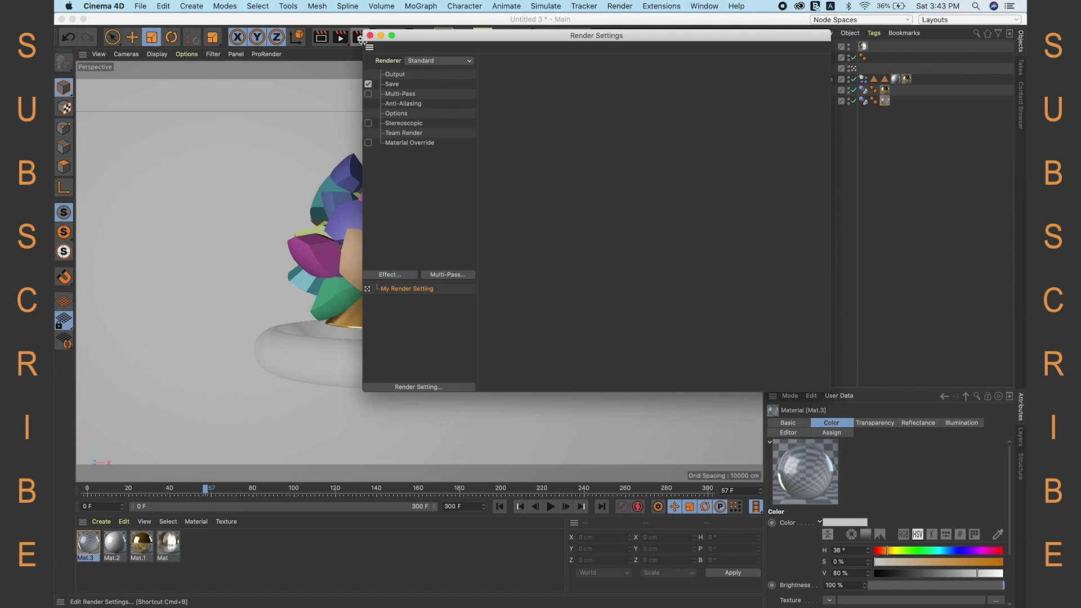
left_click(404, 105)
left_click(602, 73)
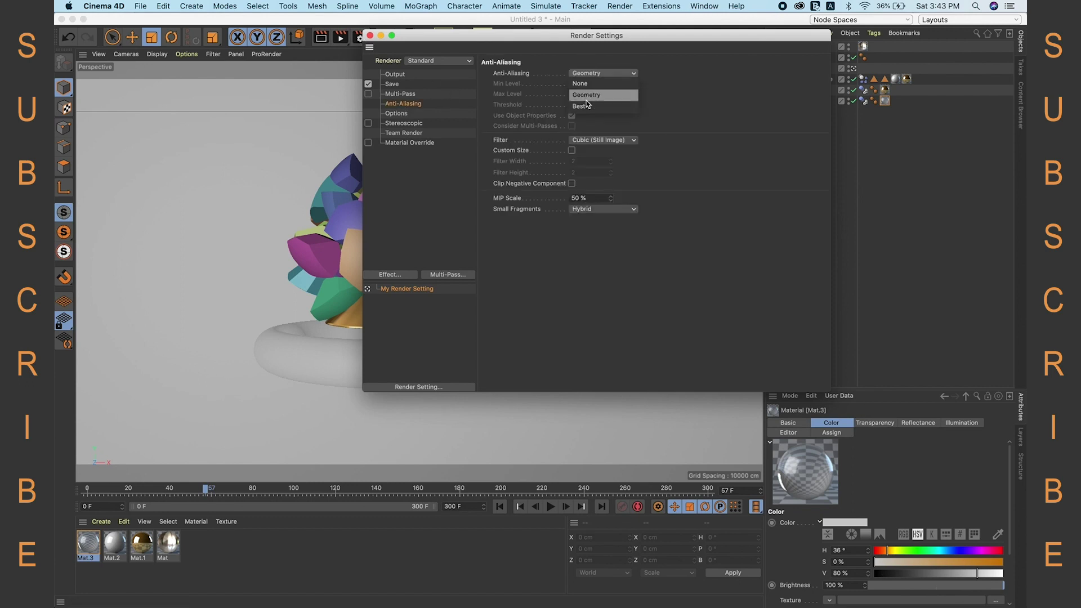
left_click(586, 89)
Add an Ambient Occlusion effect to My Render Setting.
right_click(402, 288)
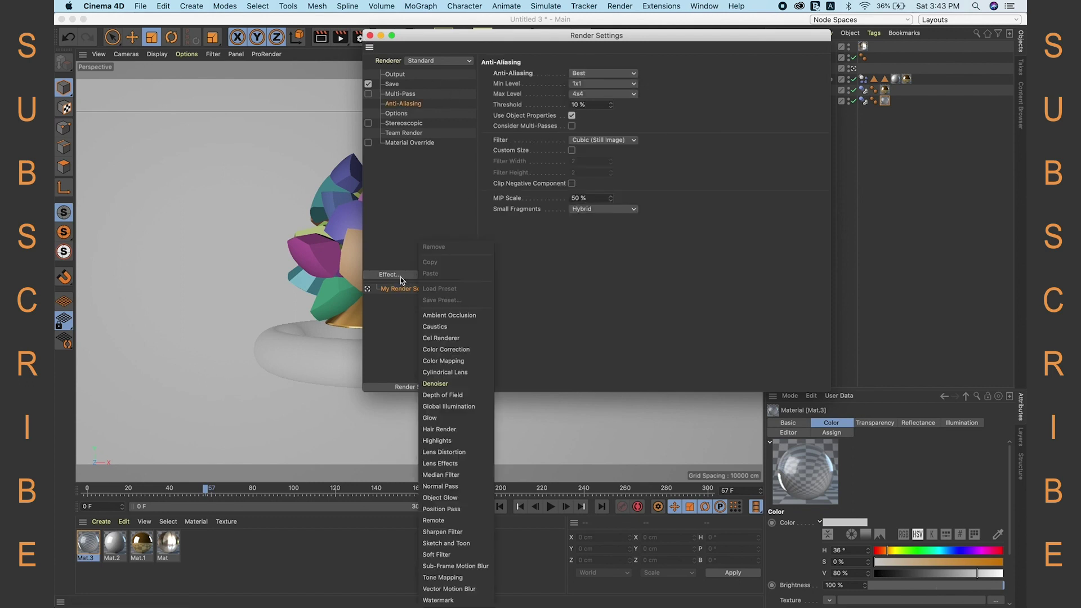
left_click(452, 316)
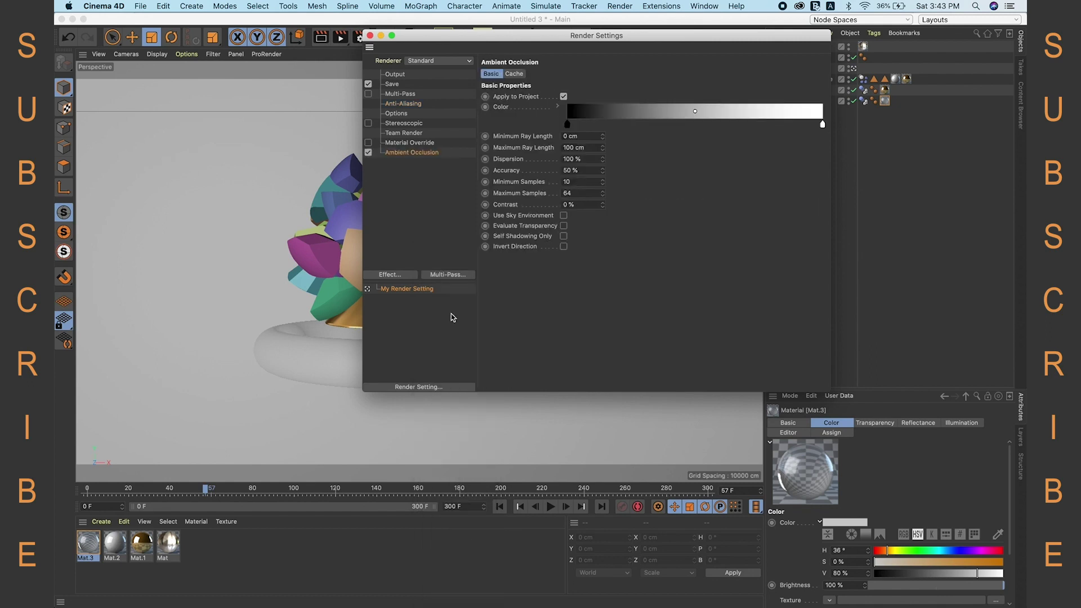
left_click(370, 35)
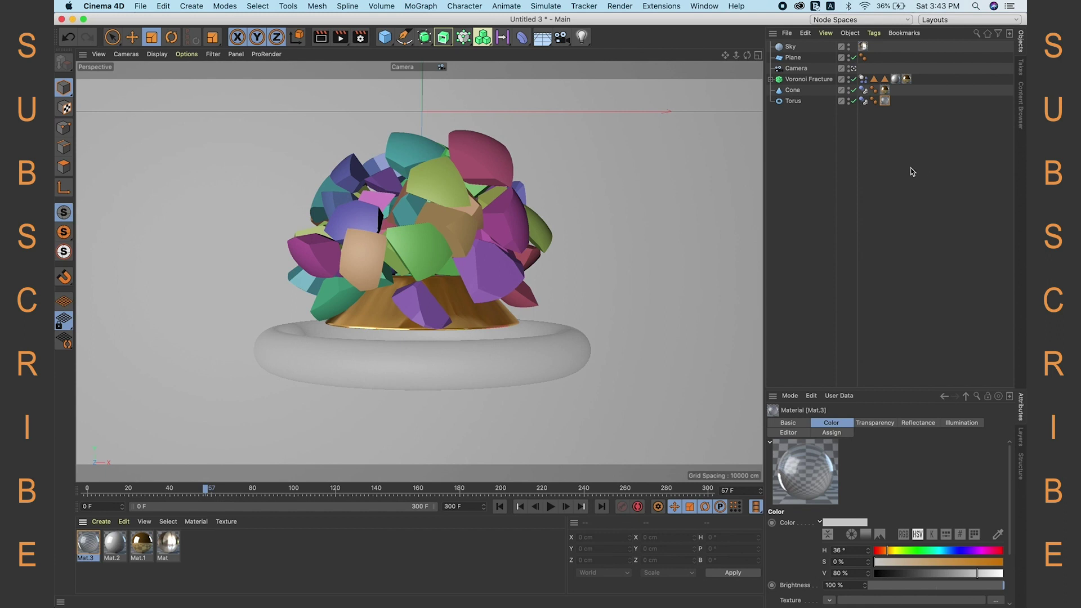
Scale the torus up, preview-render the gold-and-white fragments above it, then clear the render.
left_click_drag(485, 394, 457, 235)
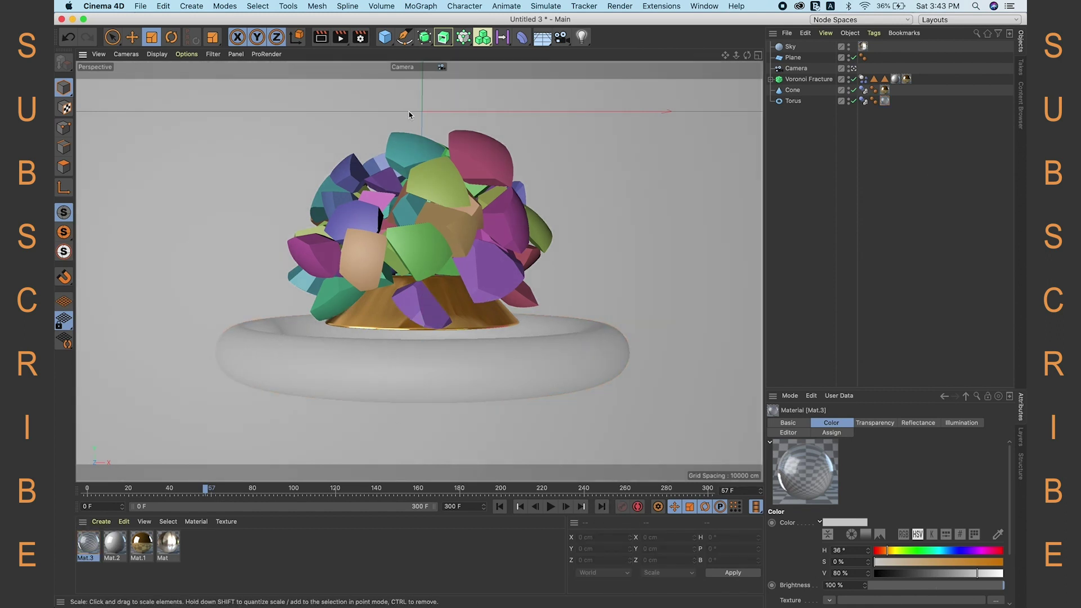
left_click(323, 38)
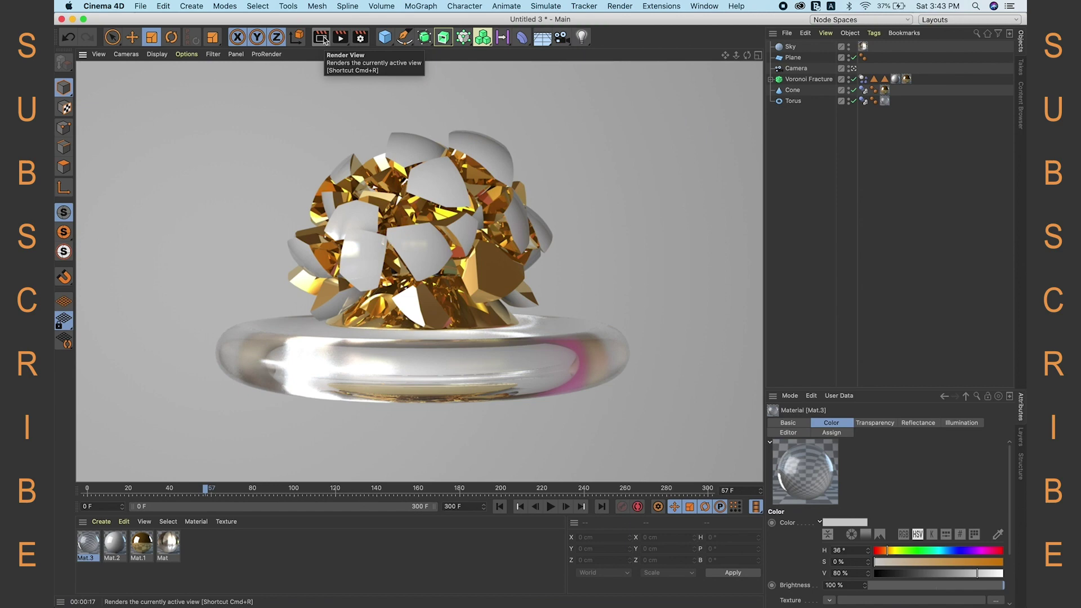
left_click(417, 271)
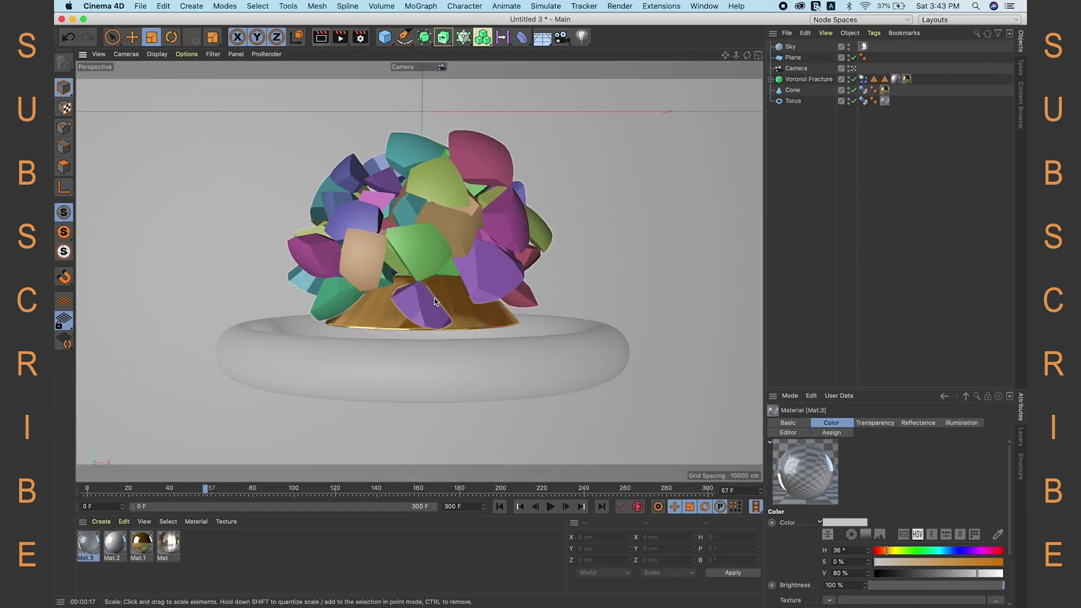
Rewind to frame 0 and play the sphere falling and shattering onto the gold cone.
left_click(501, 508)
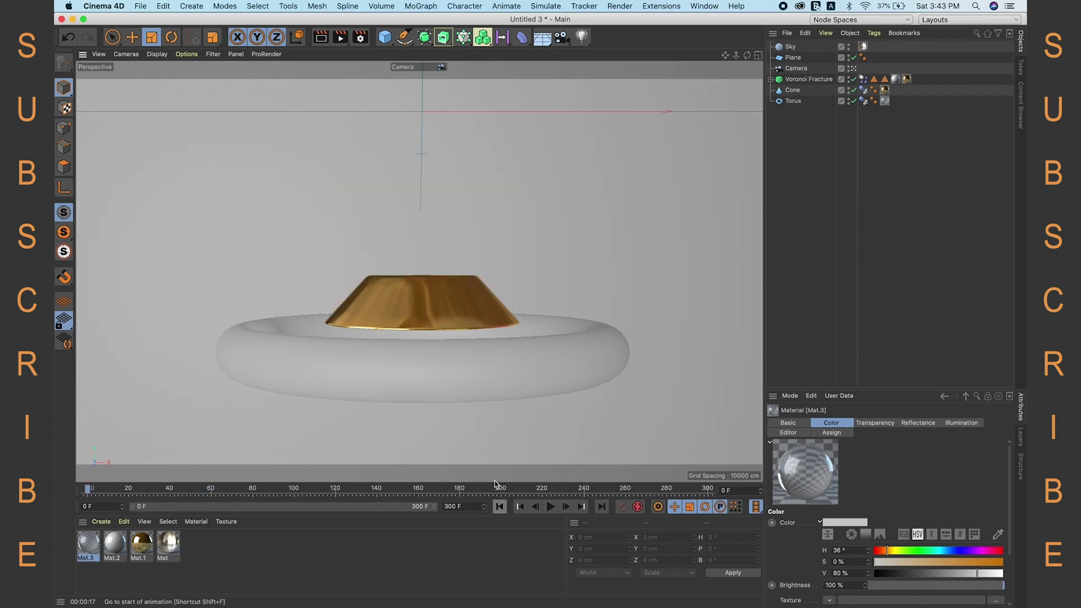
scroll(463, 297, "down", 4)
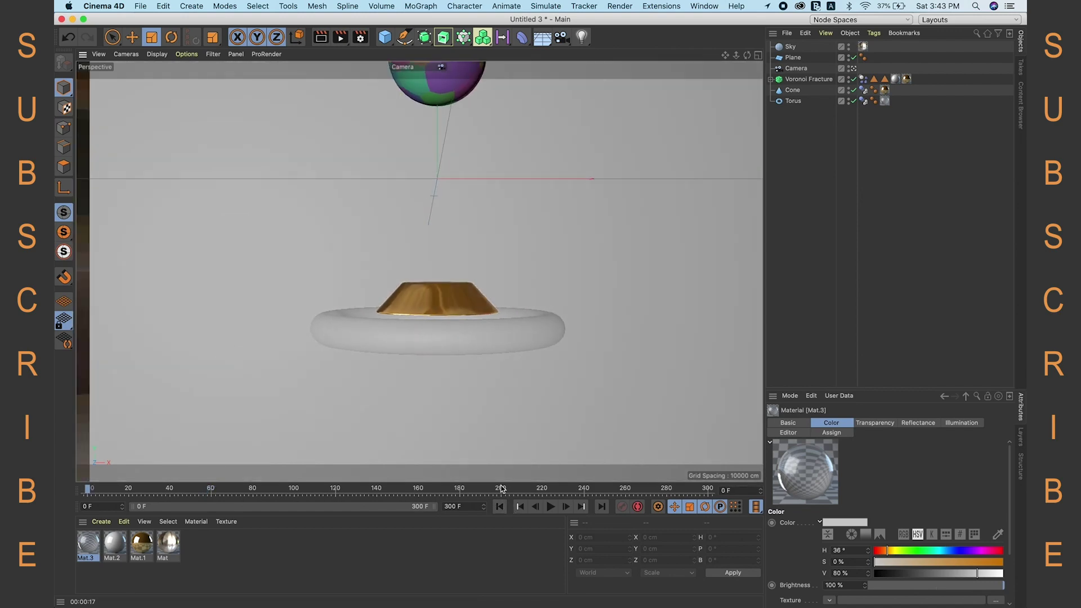
left_click_drag(463, 297, 476, 326, "alt")
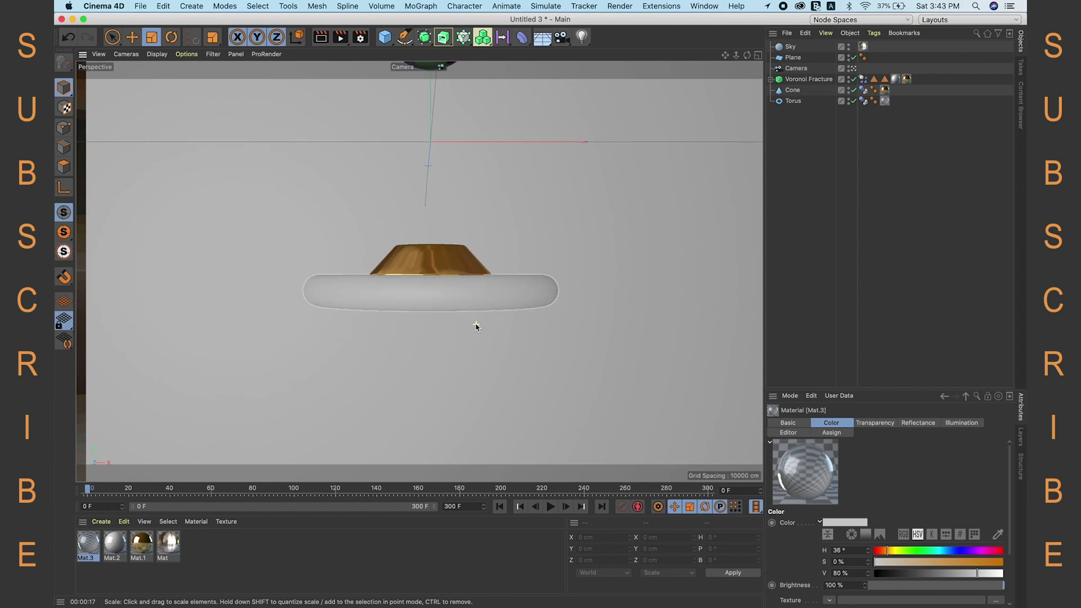
left_click(552, 507)
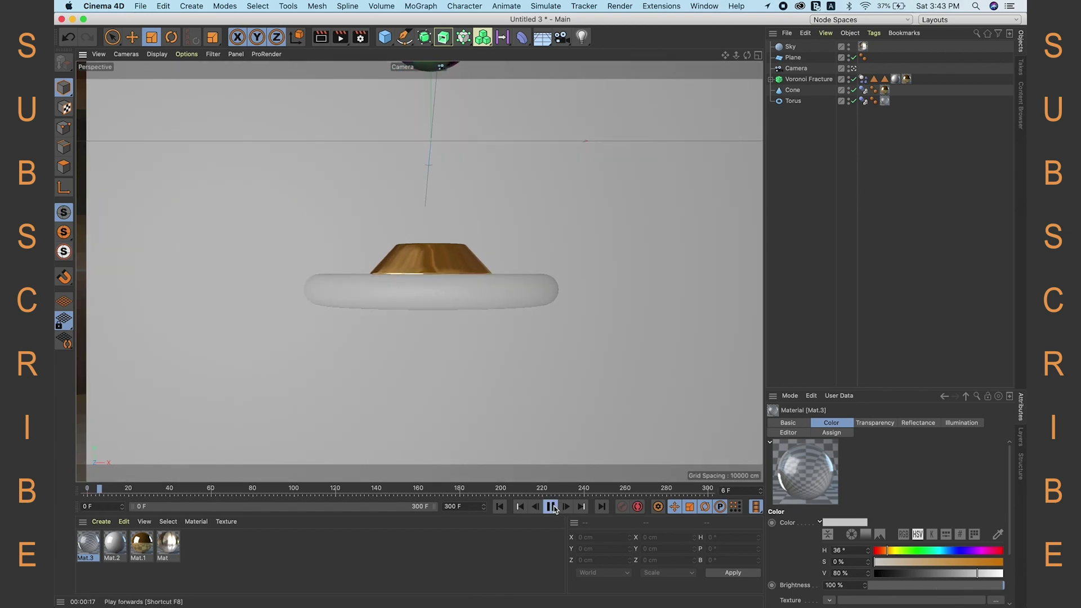